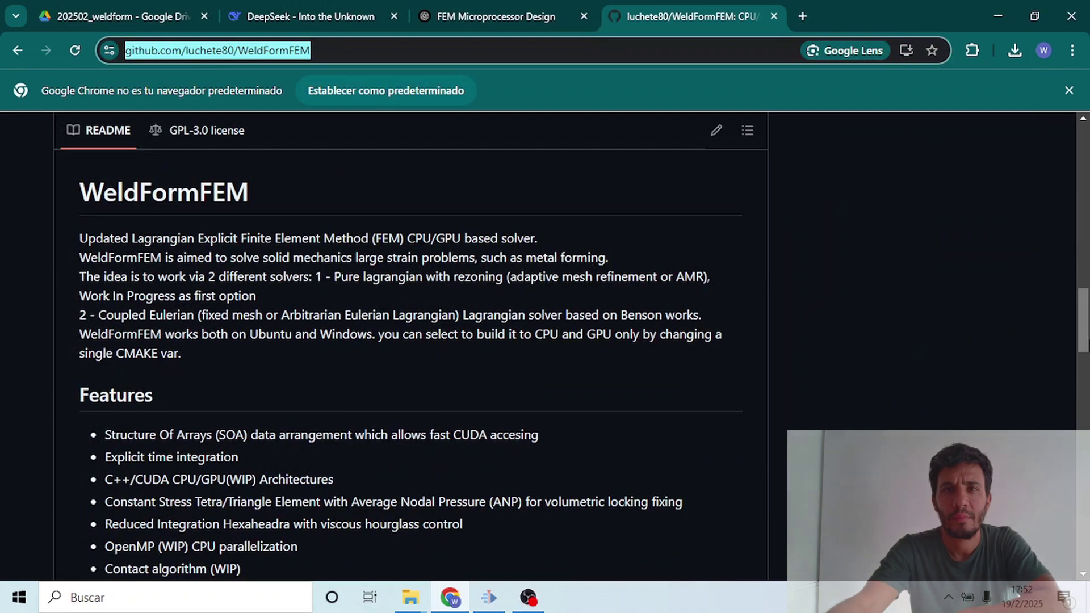
Scroll through the WeldFormFEM README features and its compression-cylinder result images.
click(968, 338)
scroll(969, 338, down, 3)
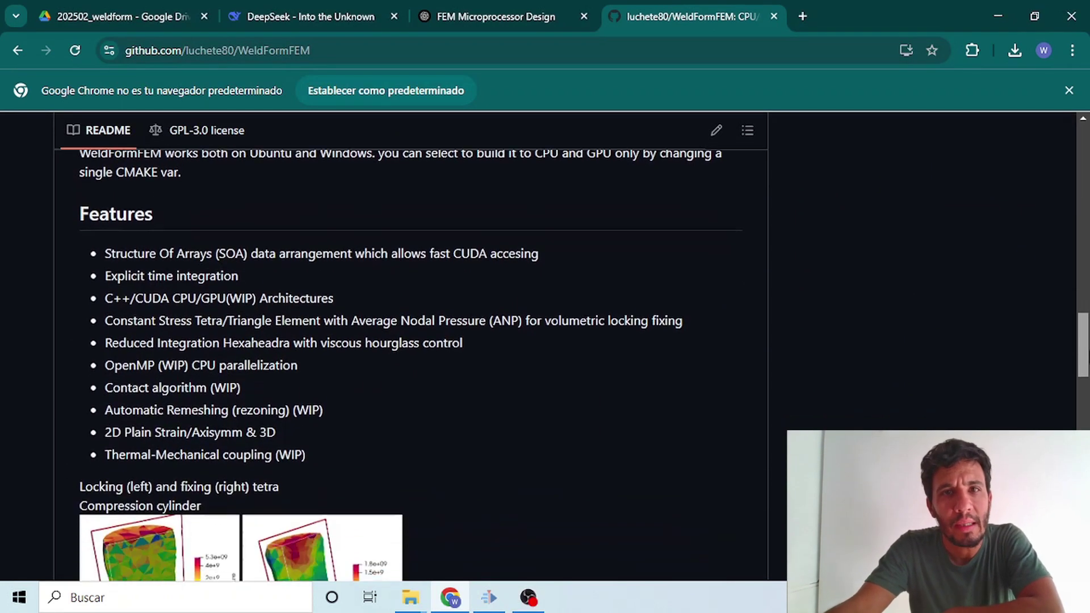
scroll(409, 347, down, 5)
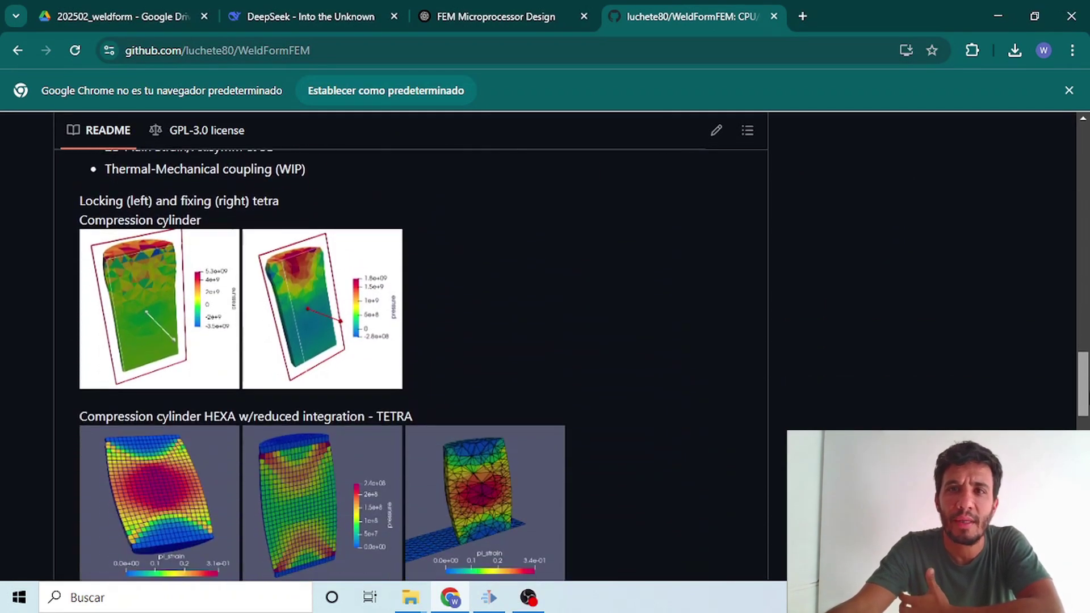
scroll(409, 346, down, 5)
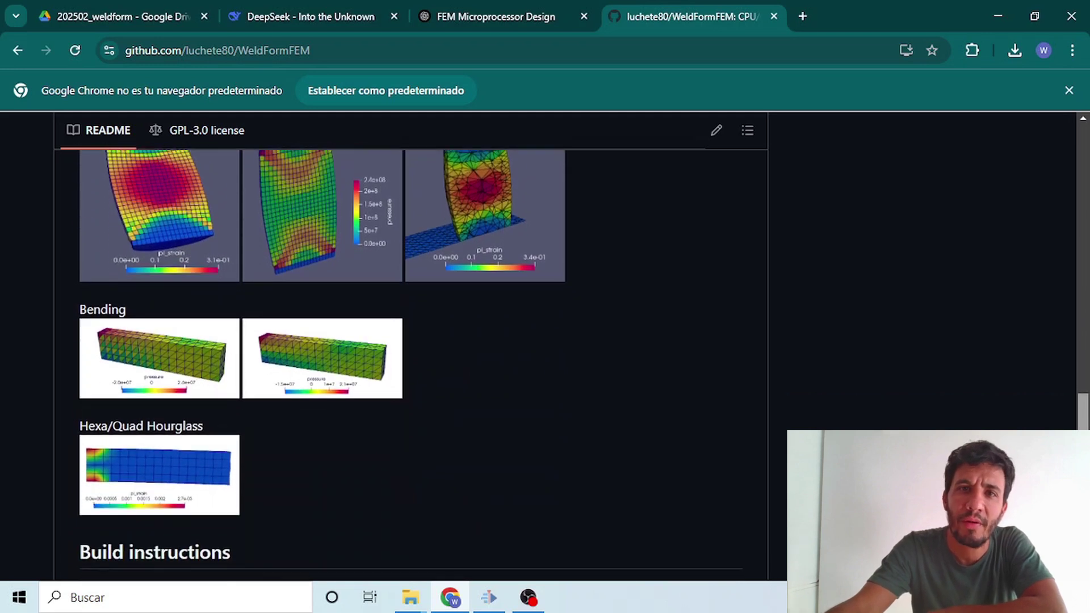
scroll(409, 346, down, 2)
drag(1083, 422, 1083, 408)
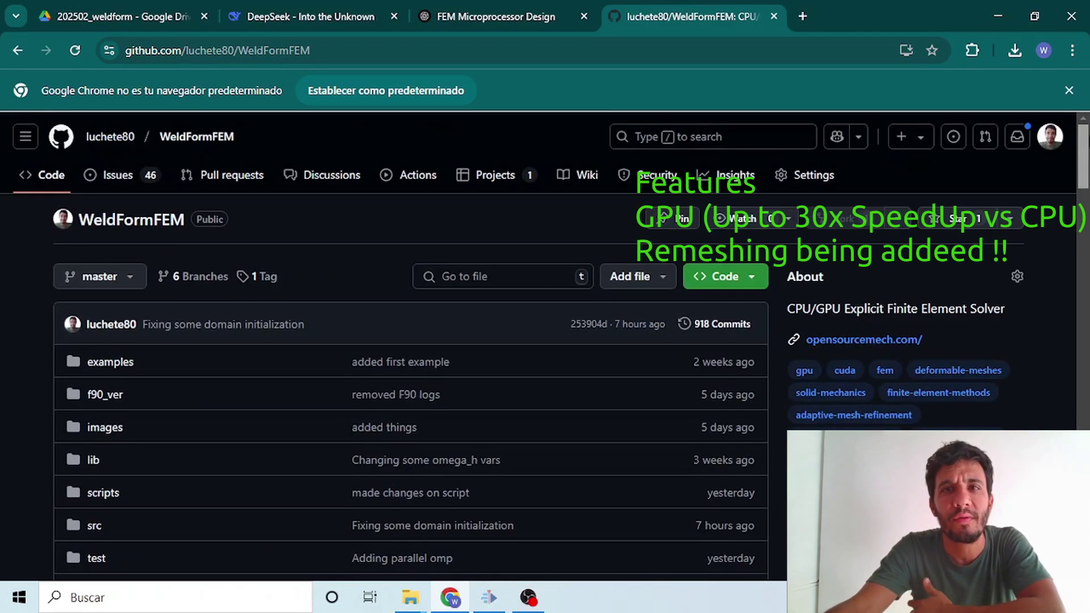
scroll(409, 346, down, 2)
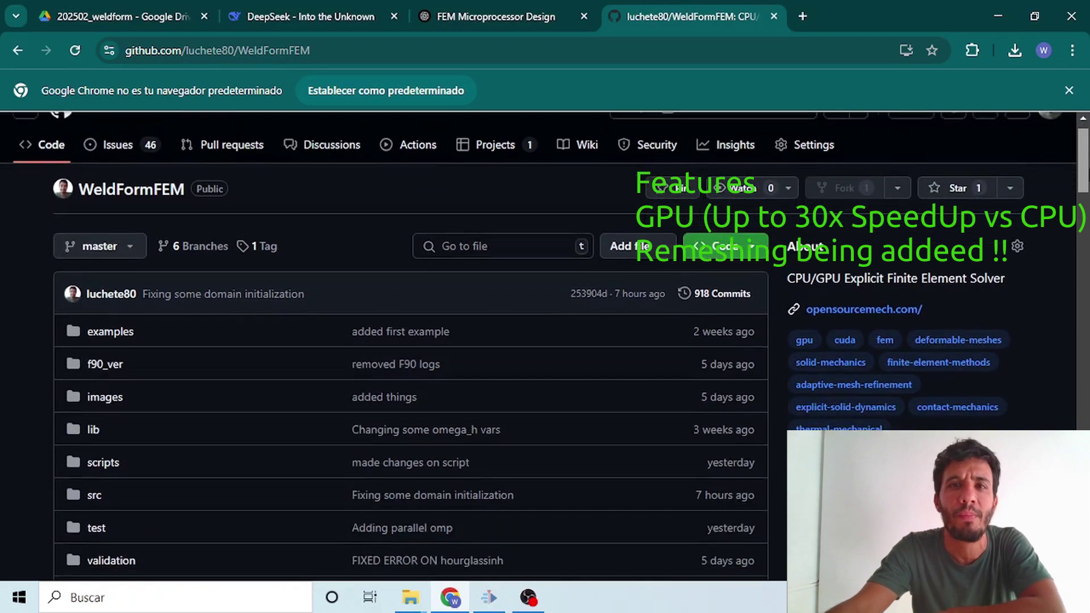
scroll(409, 346, down, 2)
scroll(409, 346, down, 1)
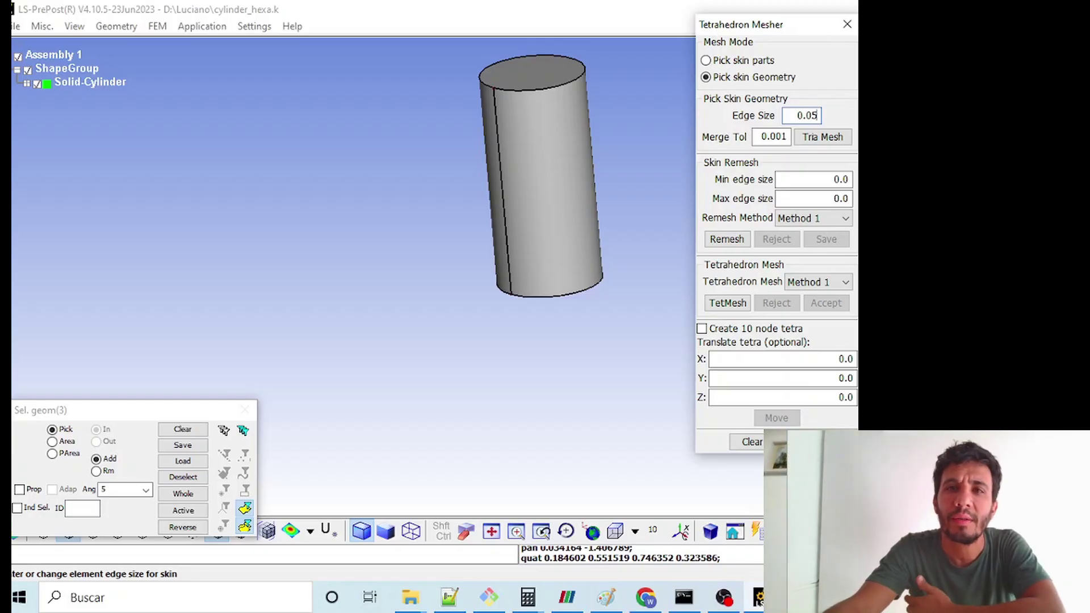
Triangulate the cylinder's skin surface and accept the mesh as a new part.
click(823, 137)
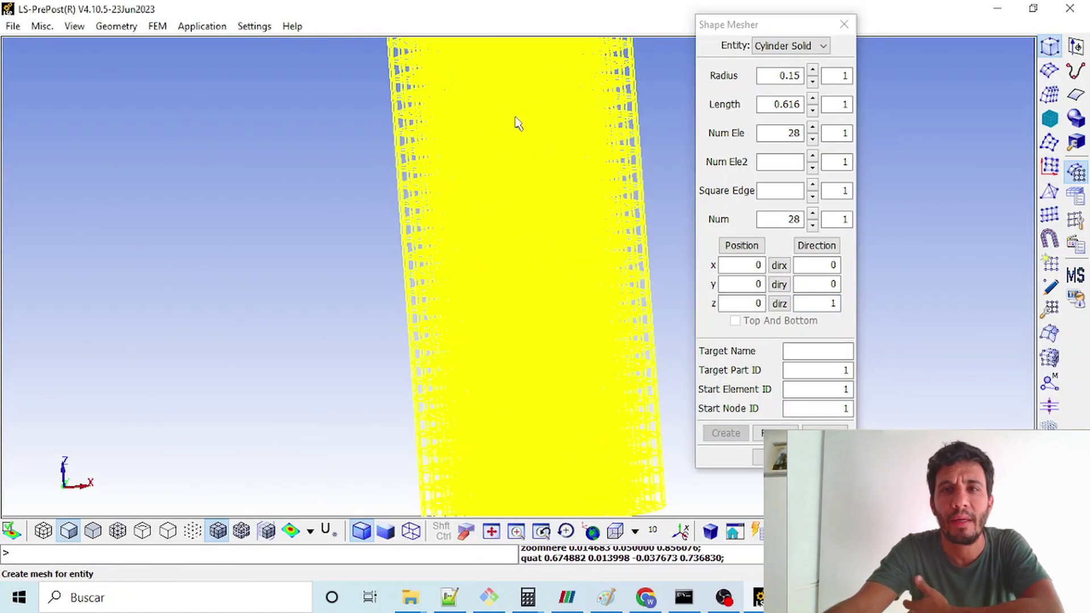
click(825, 433)
ctrl+drag(625, 243, 528, 170)
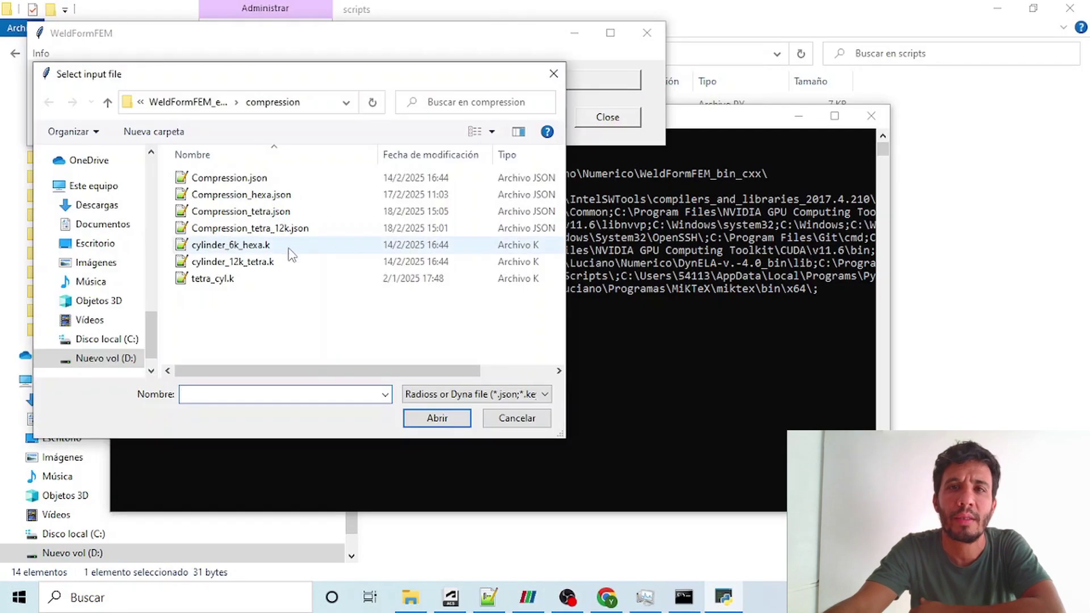
Queue Compression_tetra.json as a new WeldFormFEM job and confirm it so the solver starts.
click(592, 94)
double_click(241, 211)
click(412, 118)
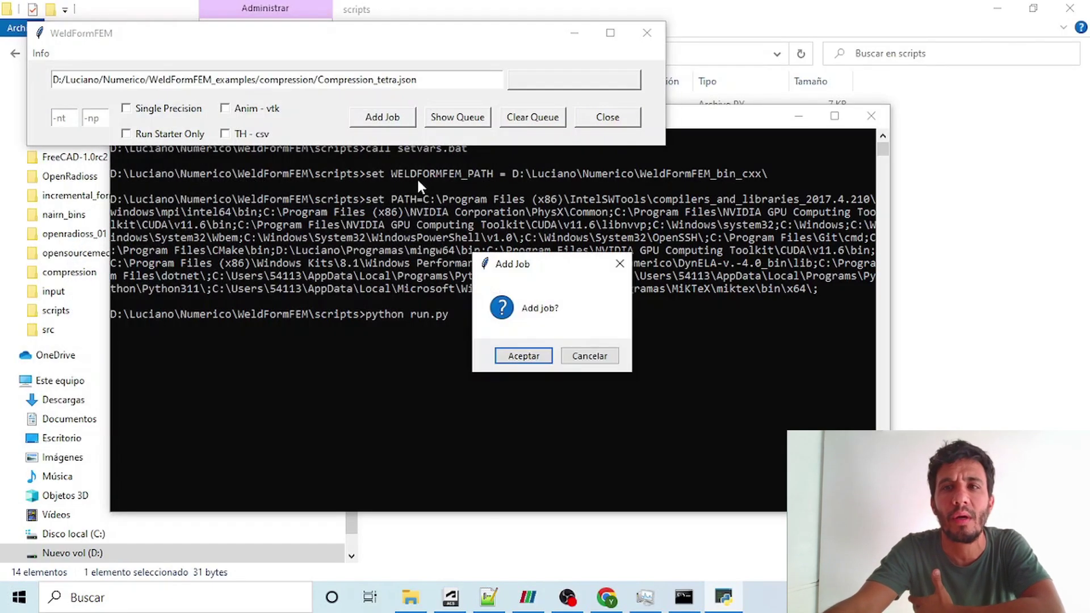
click(538, 359)
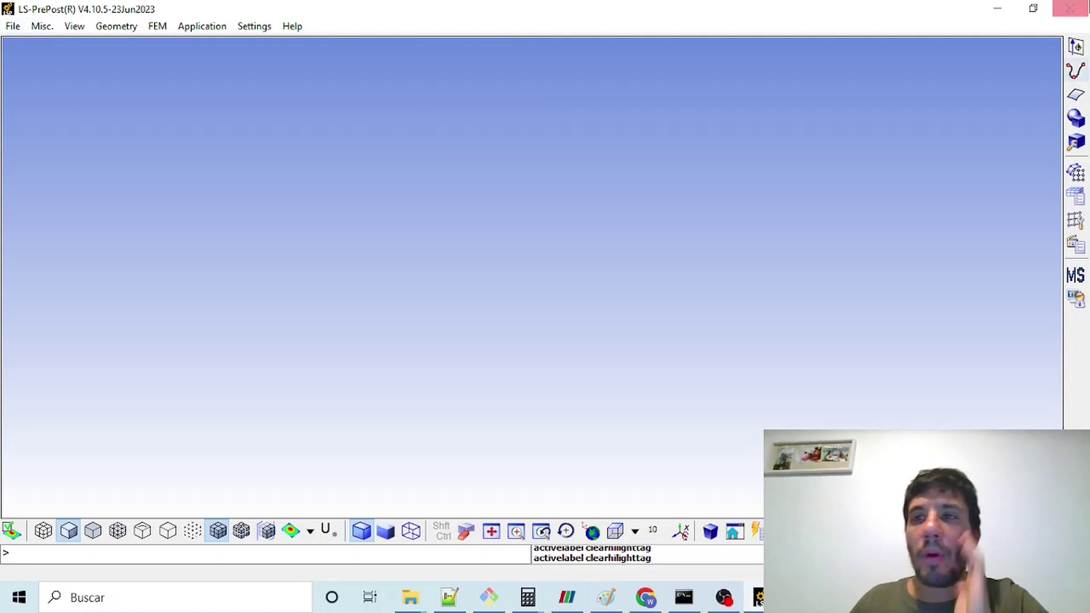
Choose Cylinder Solid as the shape in the LS-PrePost Shape Mesher.
click(1076, 172)
click(1050, 46)
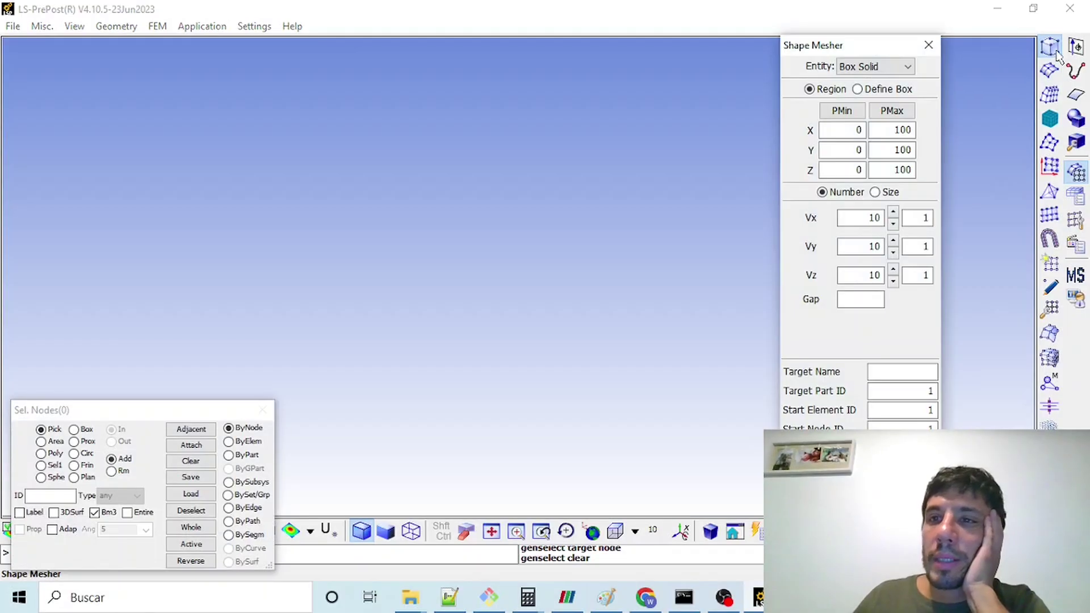
click(921, 51)
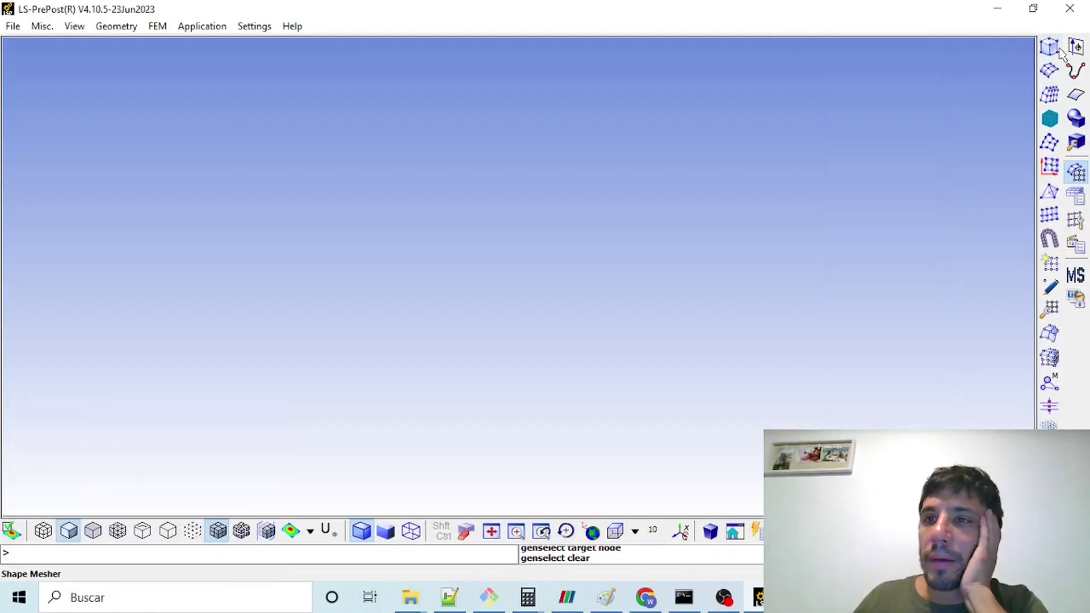
click(1050, 47)
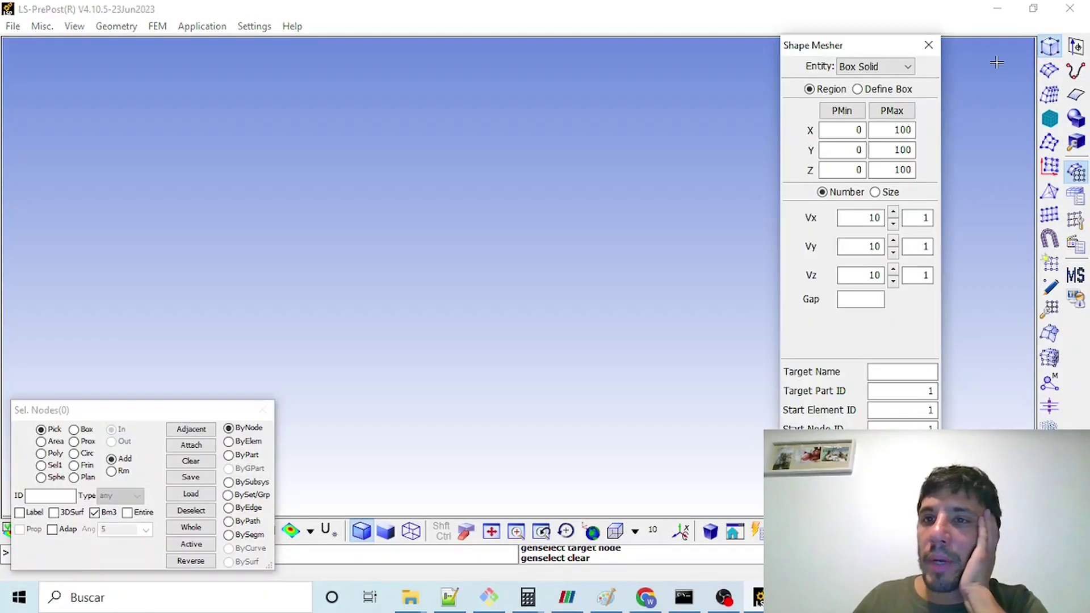
click(894, 70)
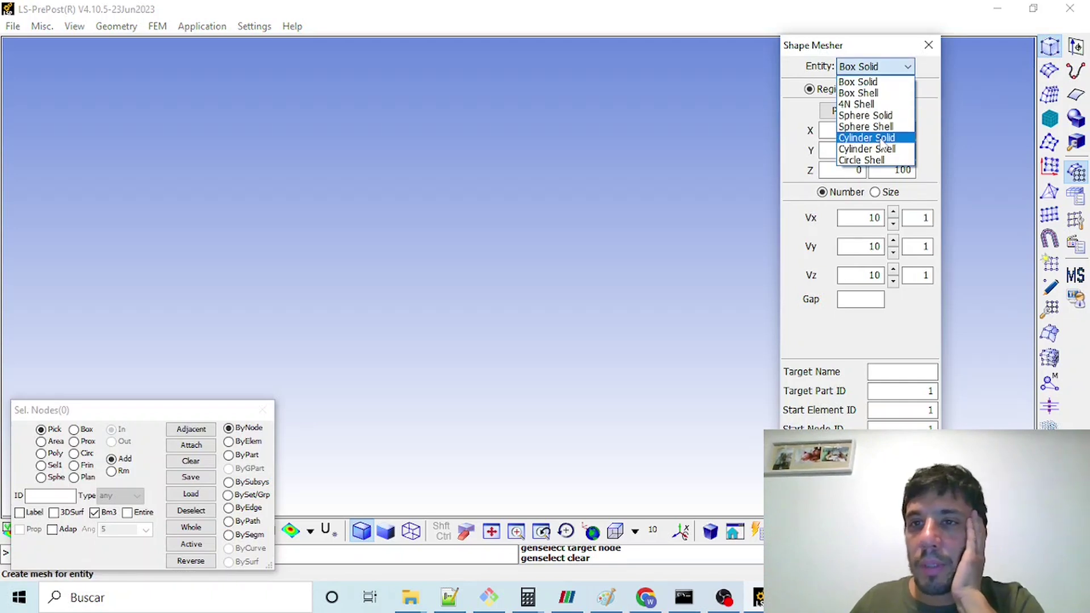
click(885, 139)
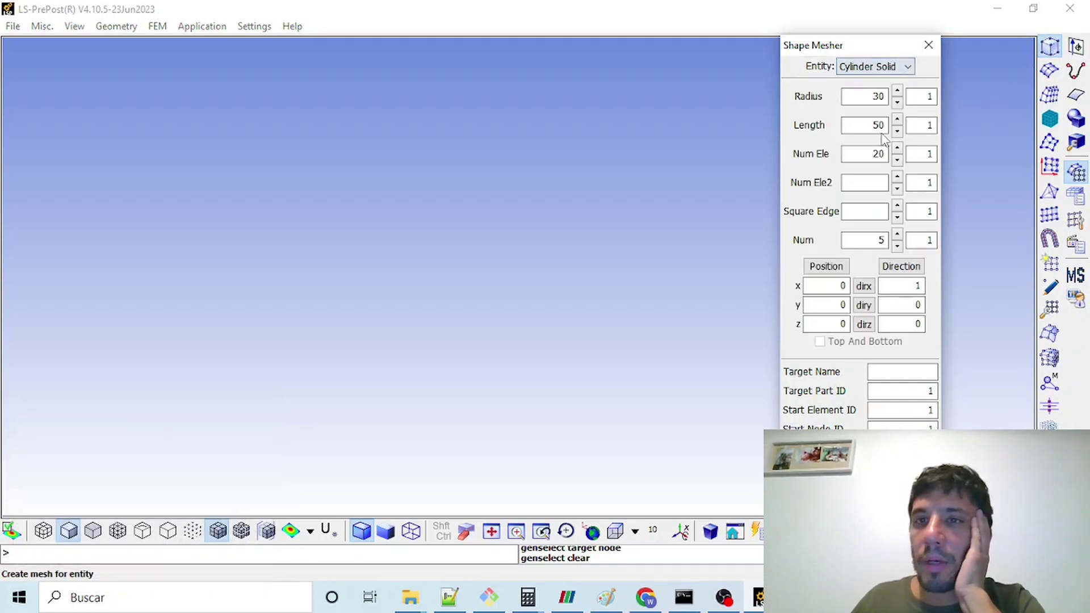
Enter cylinder radius 0.15, length 0.616, Num Ele 28 and Num 28.
double_click(877, 96)
text(0.15)
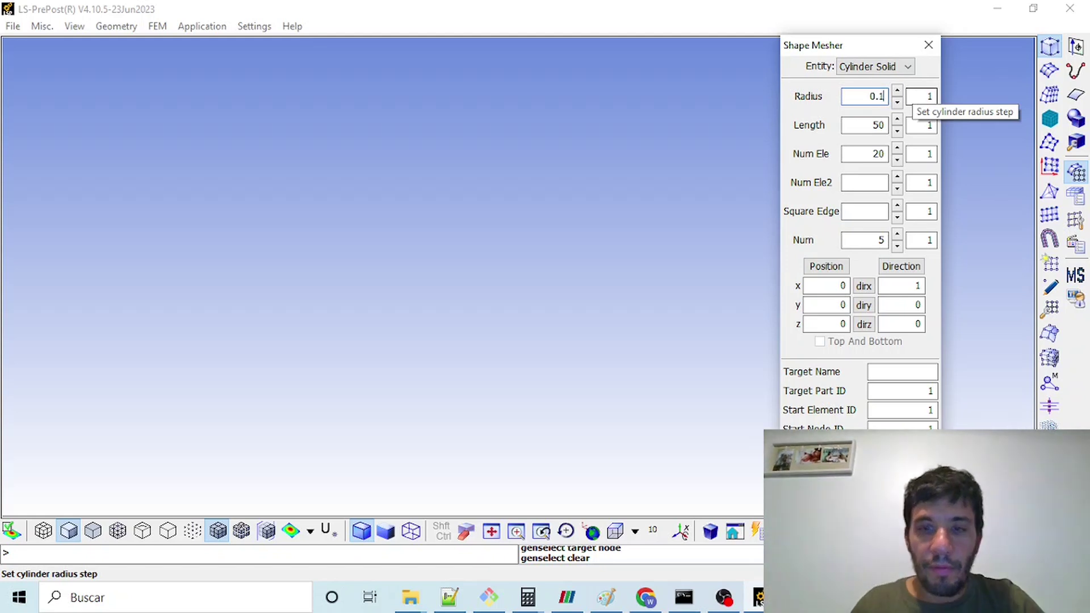
double_click(879, 125)
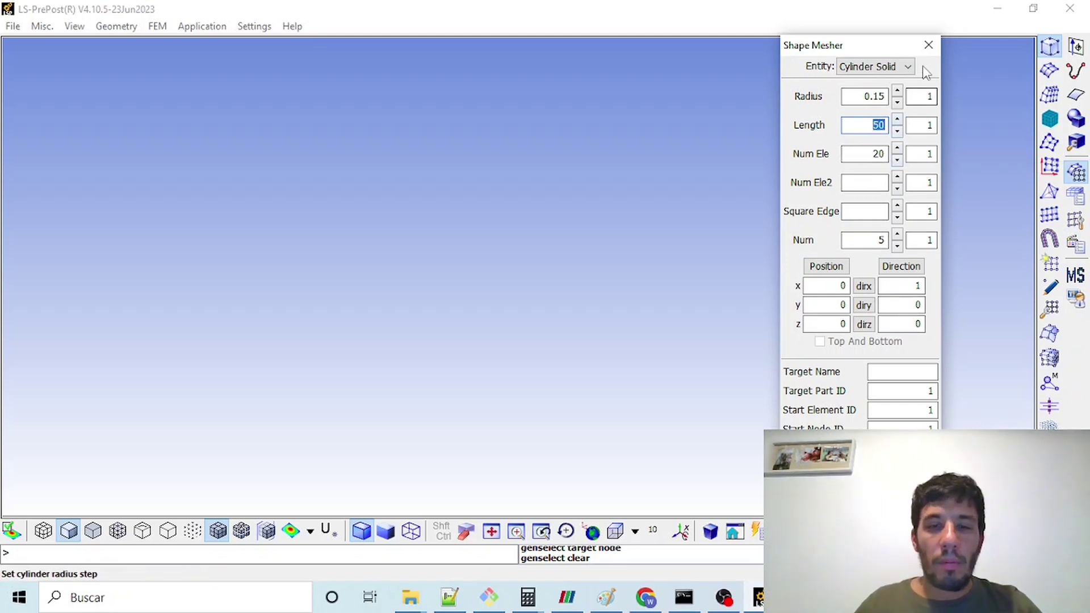
text(28)
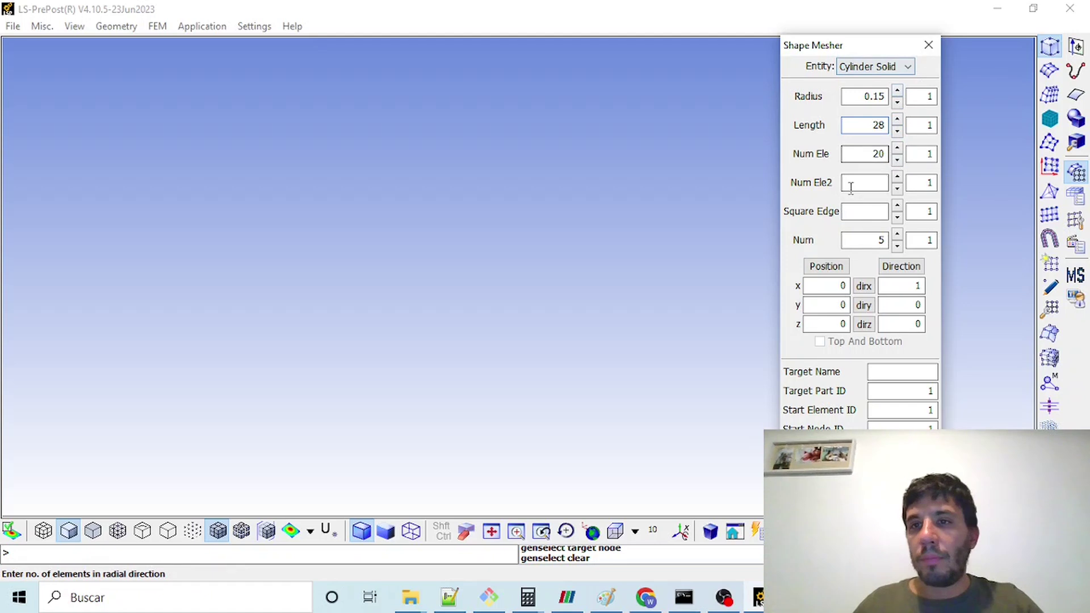
double_click(866, 95)
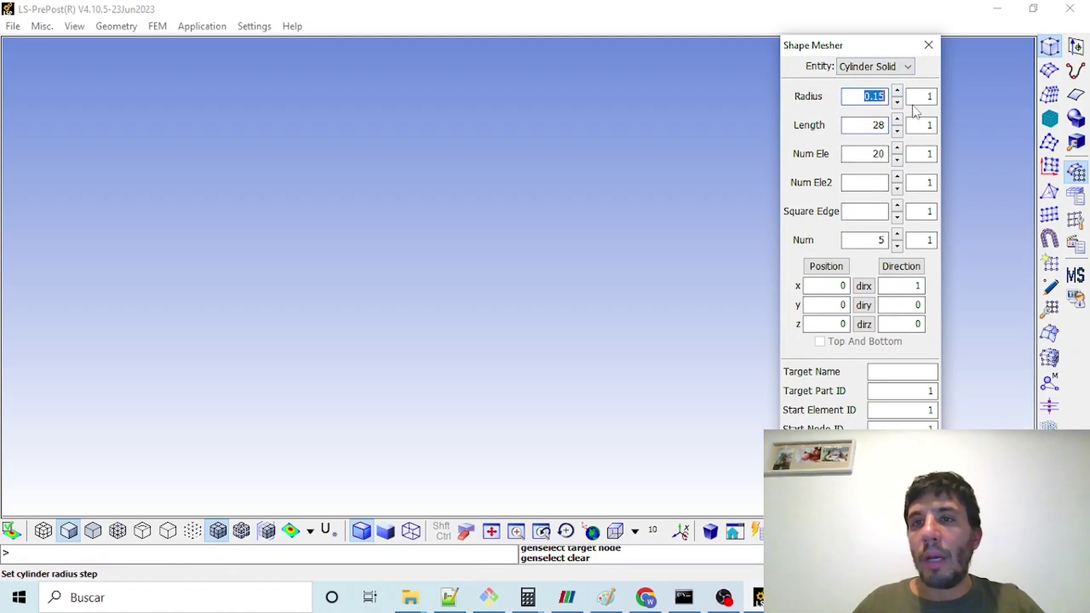
click(880, 125)
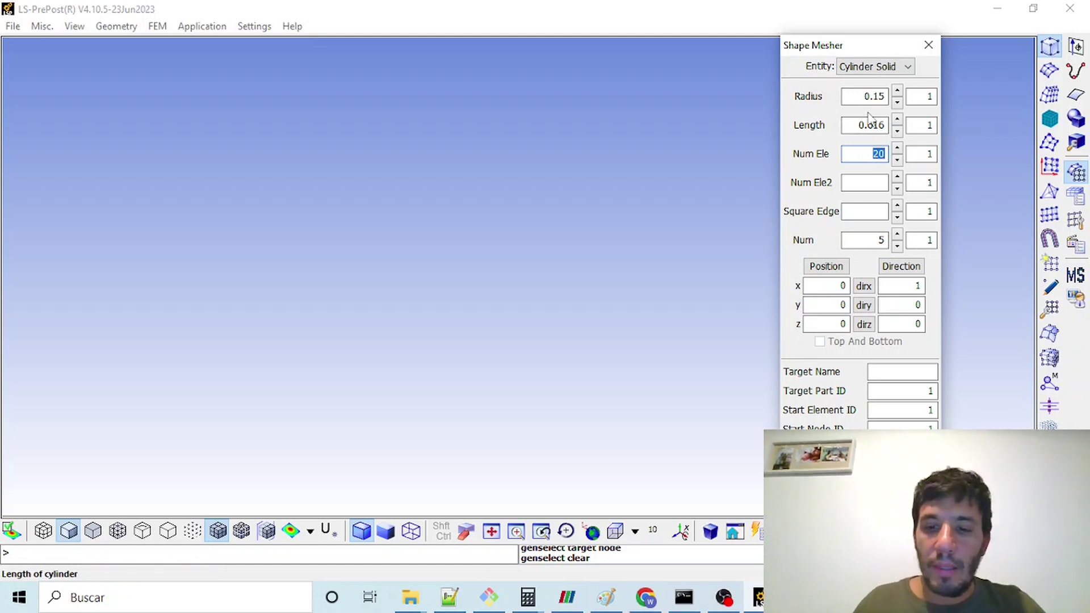
text(8)
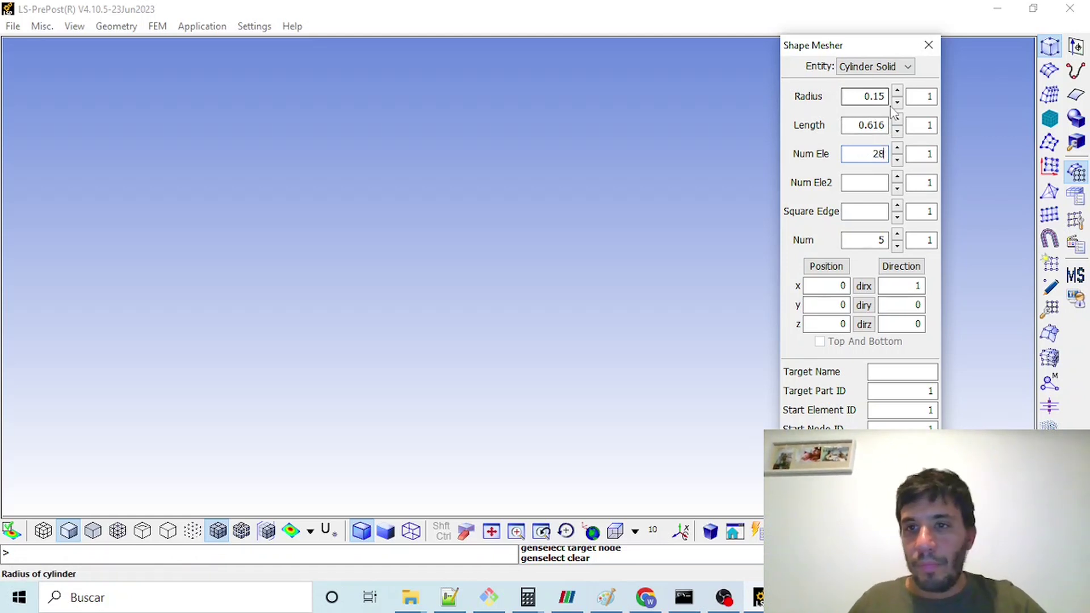
double_click(879, 153)
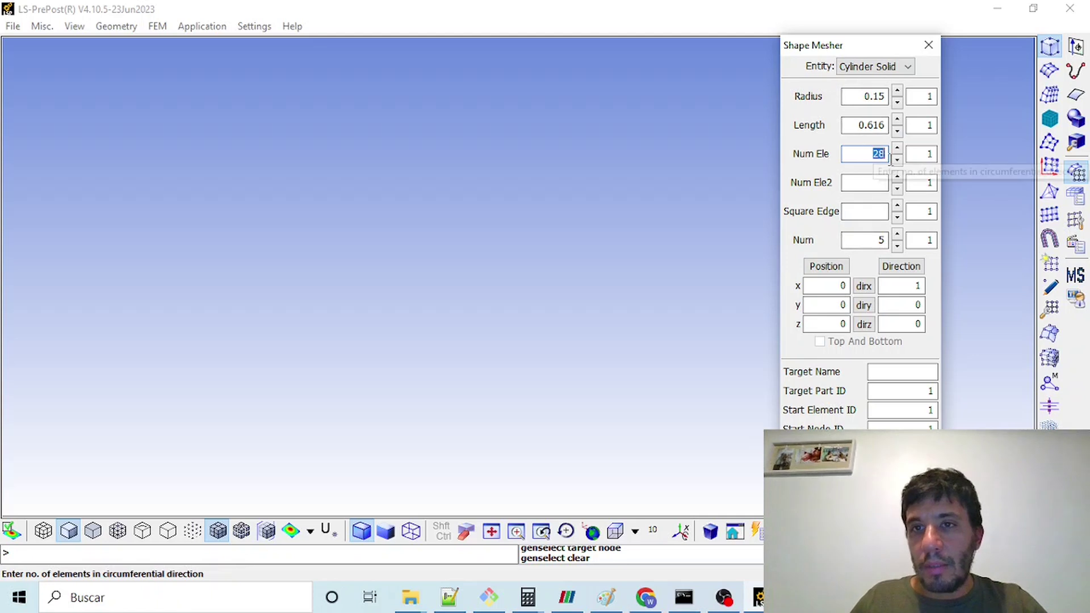
click(870, 154)
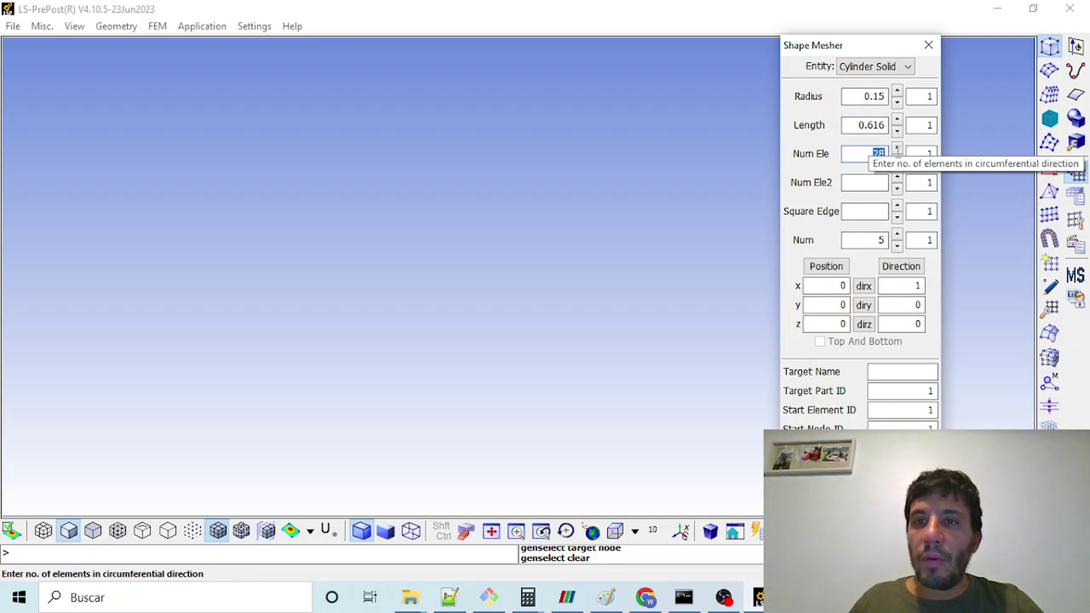
click(880, 243)
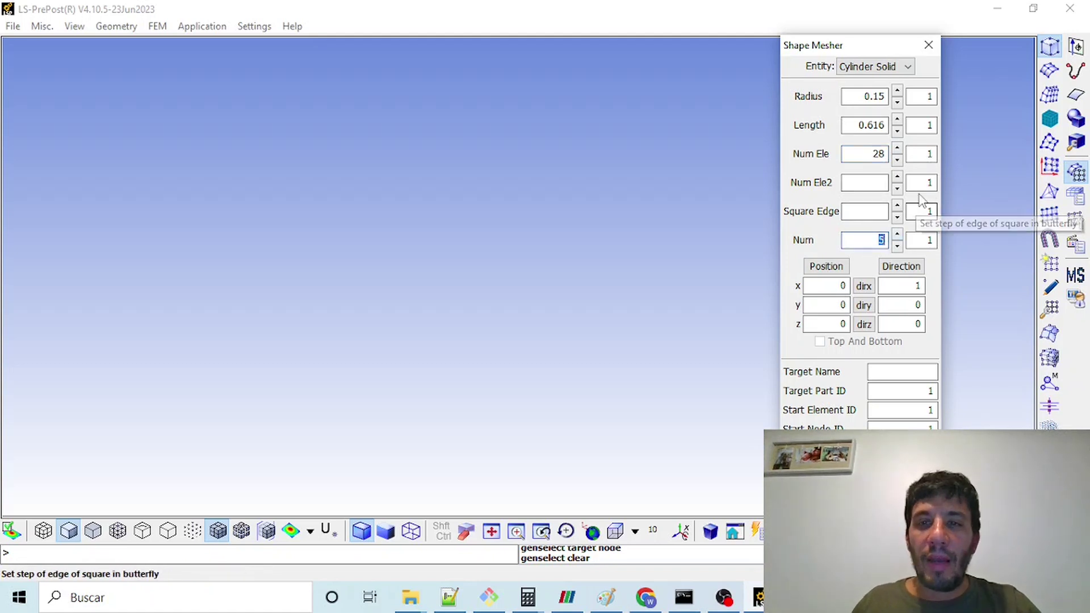
drag(860, 52, 781, 53)
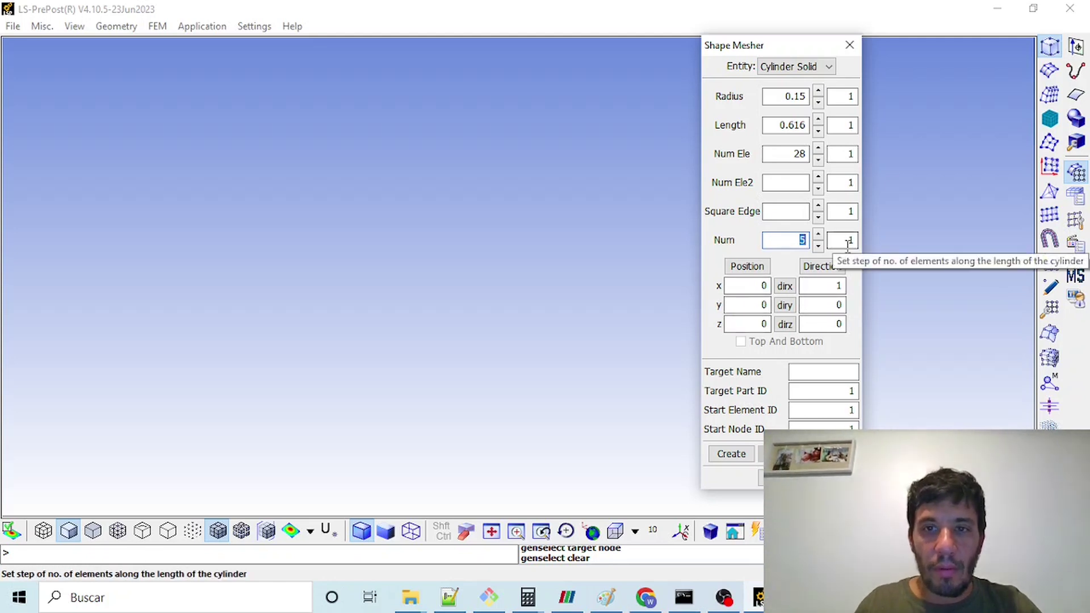
mouse_move(753, 50)
mouse_down()
mouse_move(846, 47)
mouse_move(747, 29)
mouse_up()
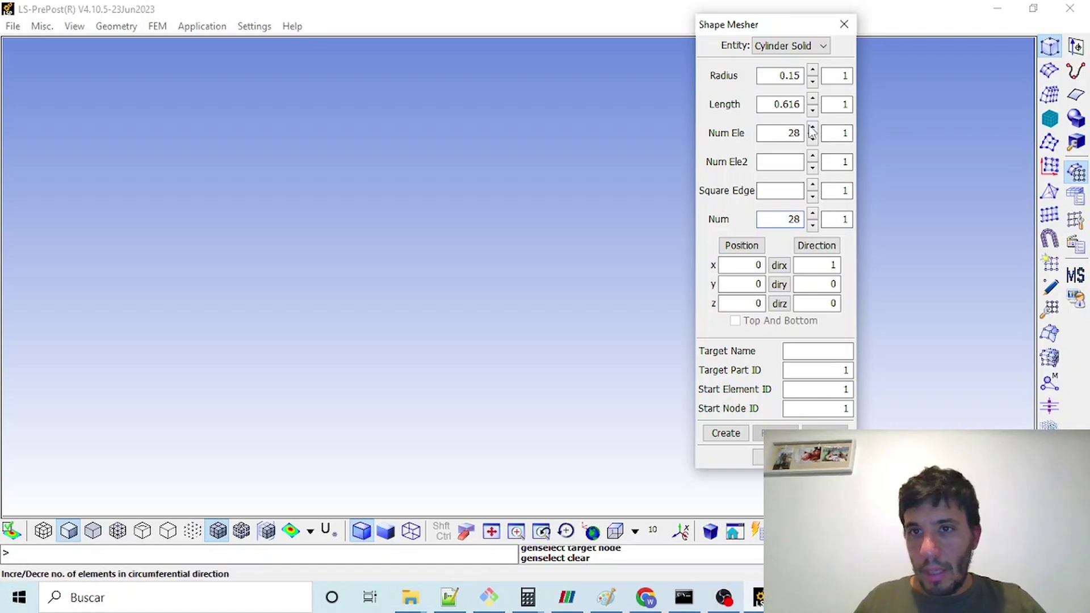
Generate the 28 × 28 hexahedral cylinder mesh and accept it as a part.
double_click(790, 131)
click(826, 265)
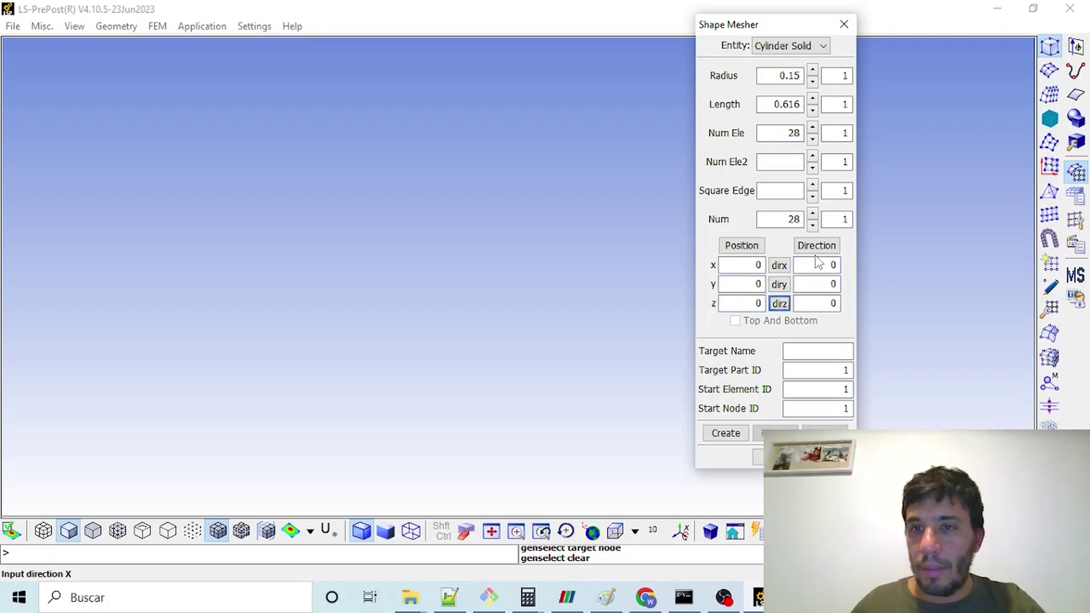
click(726, 434)
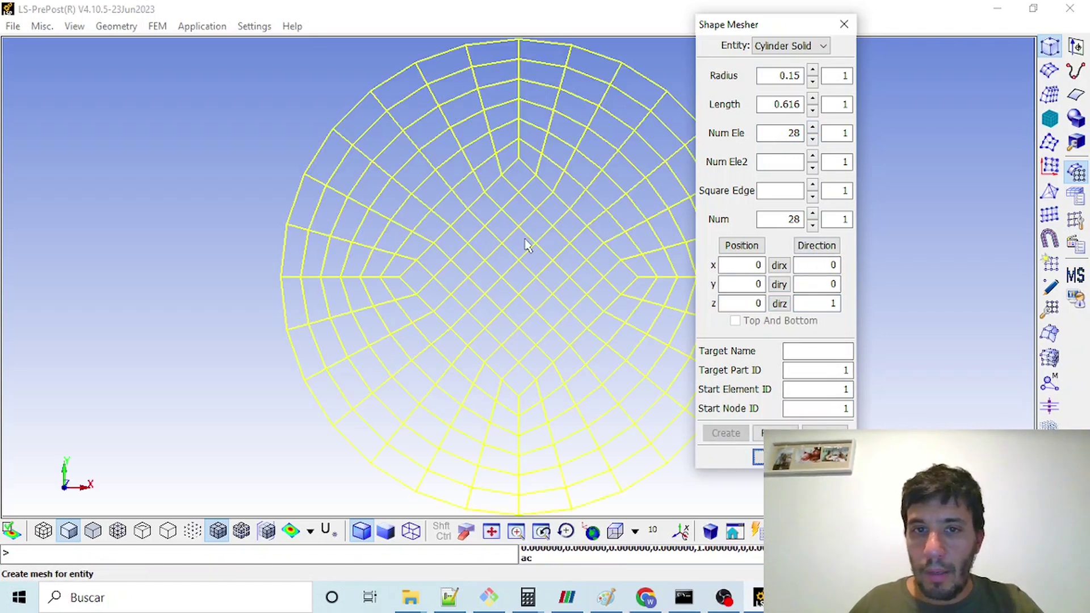
scroll(537, 257, down, 2)
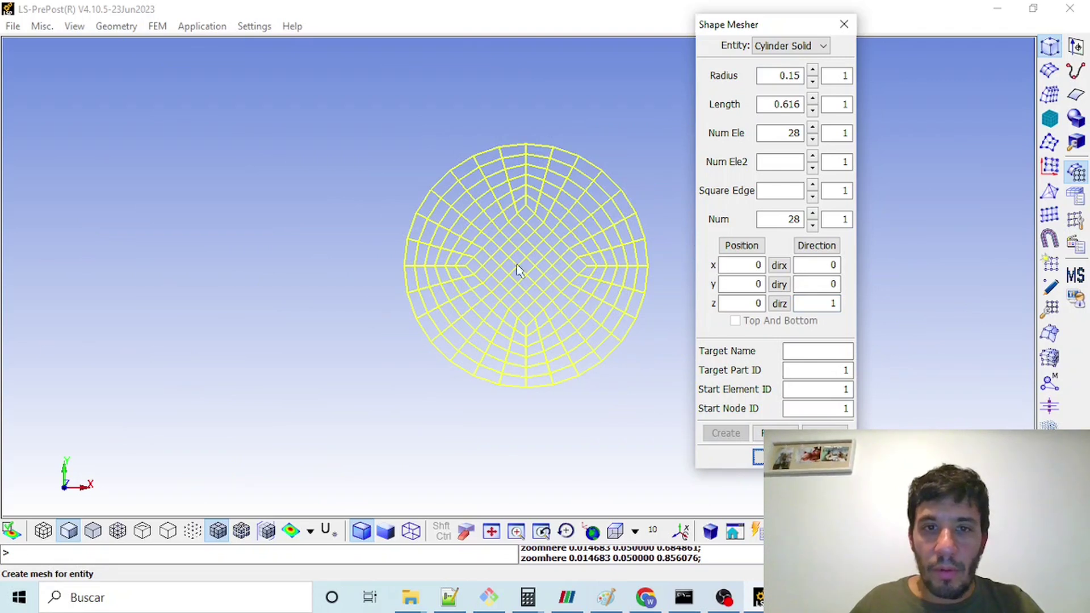
ctrl+drag(556, 341, 525, 87)
scroll(513, 129, up, 3)
scroll(513, 129, down, 4)
click(825, 432)
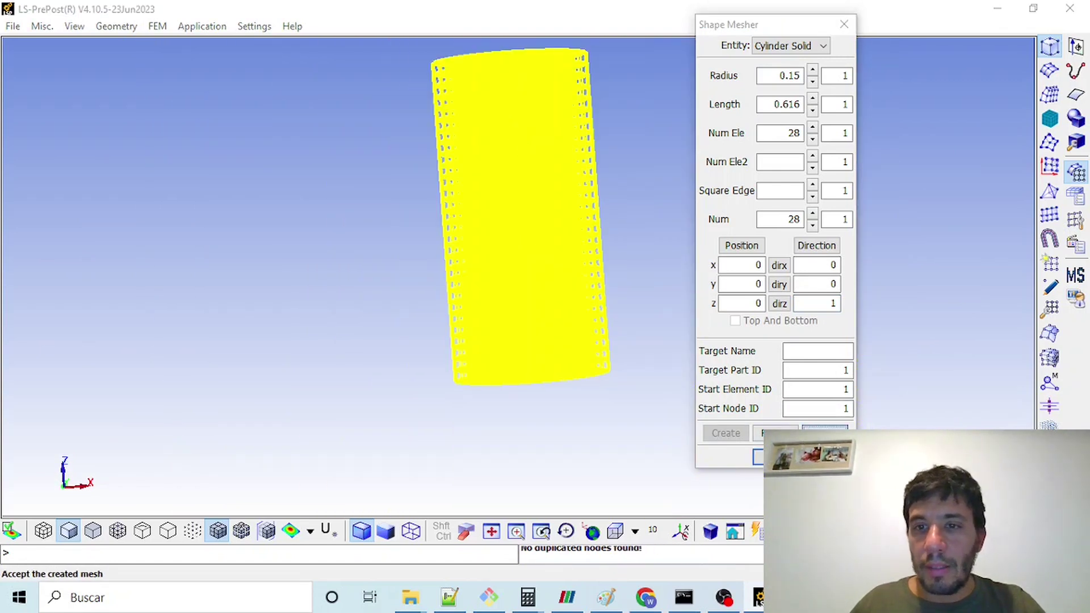
click(761, 457)
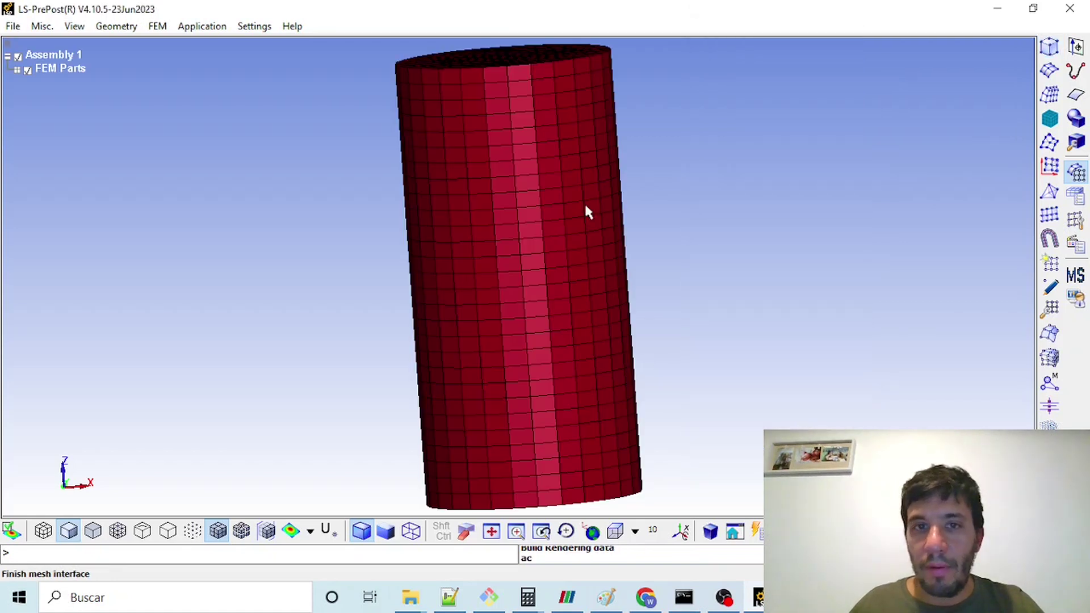
ctrl+drag(555, 171, 652, 181)
Recheck the Shape Mesher element counts of 28 and close the mesher.
click(1050, 46)
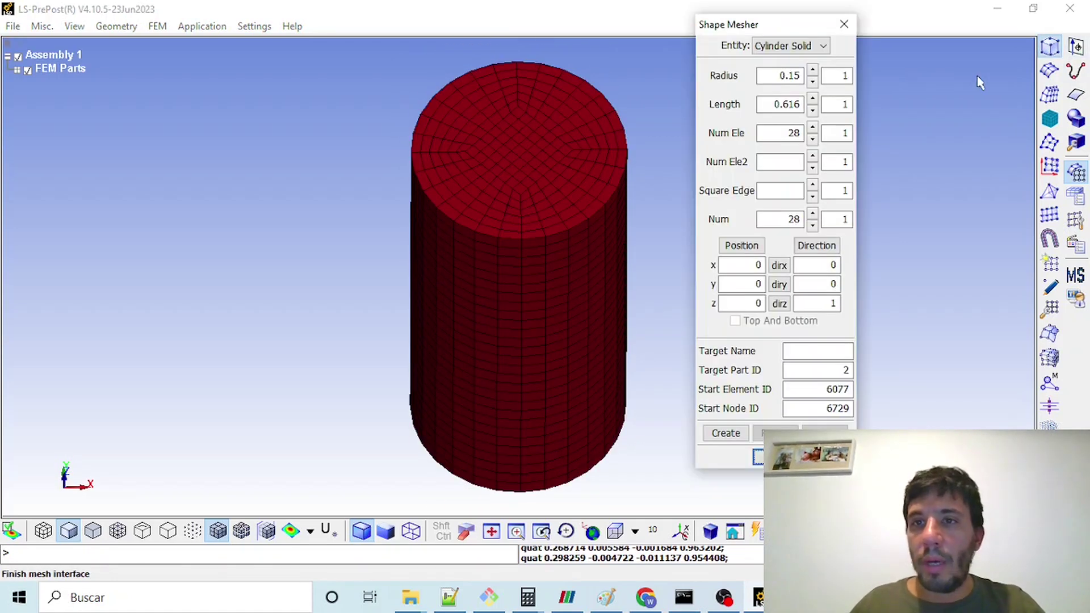
double_click(793, 133)
click(790, 222)
click(845, 24)
Save the model as the keyword file D:\Luciano\cylinder_hexa.k.
click(12, 26)
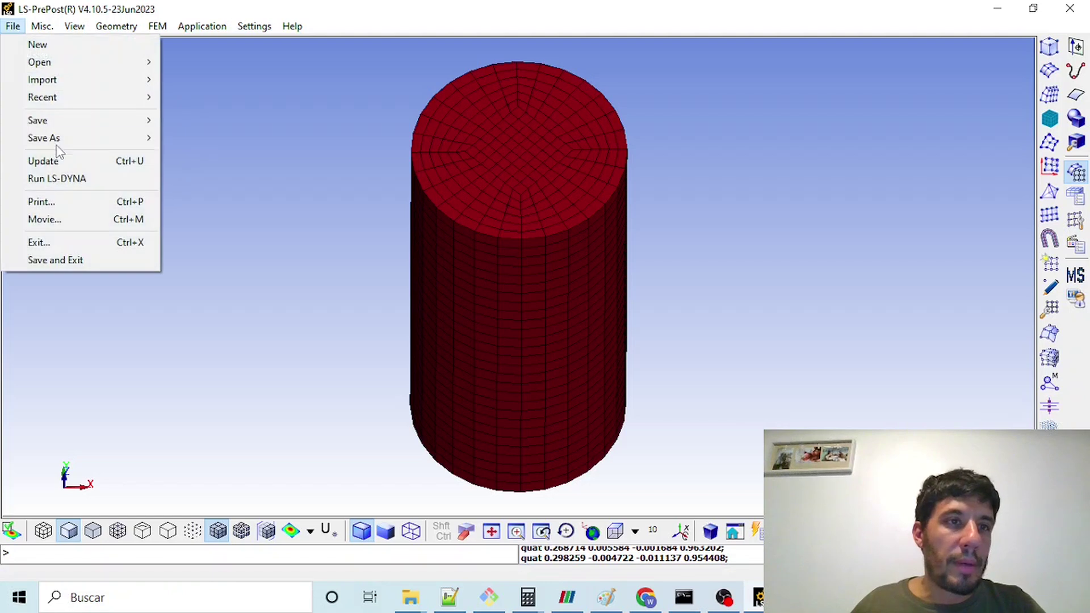
mouse_move(85, 137)
click(214, 156)
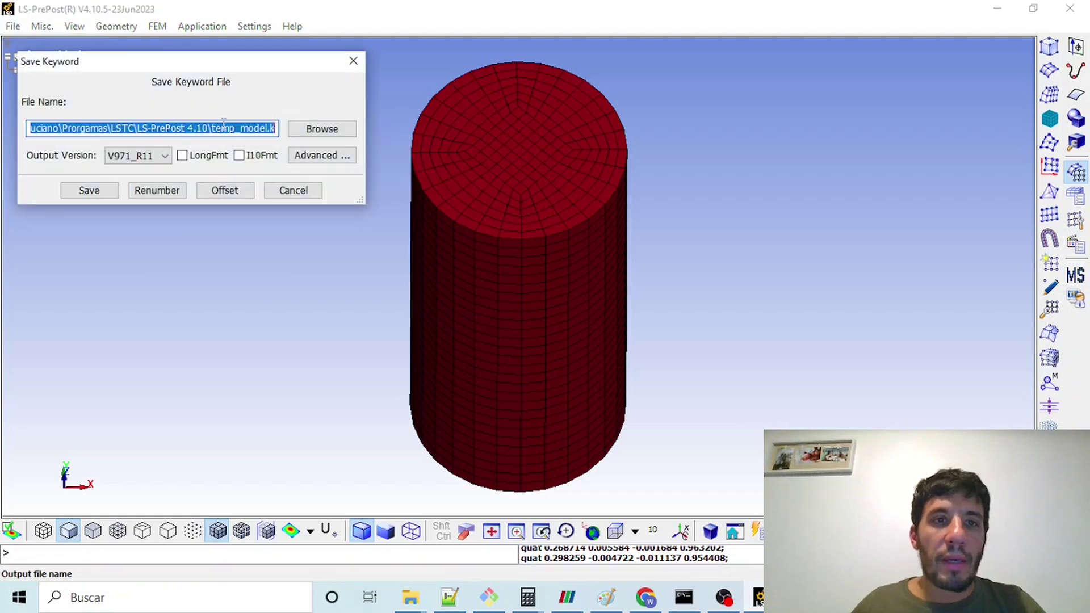
click(215, 128)
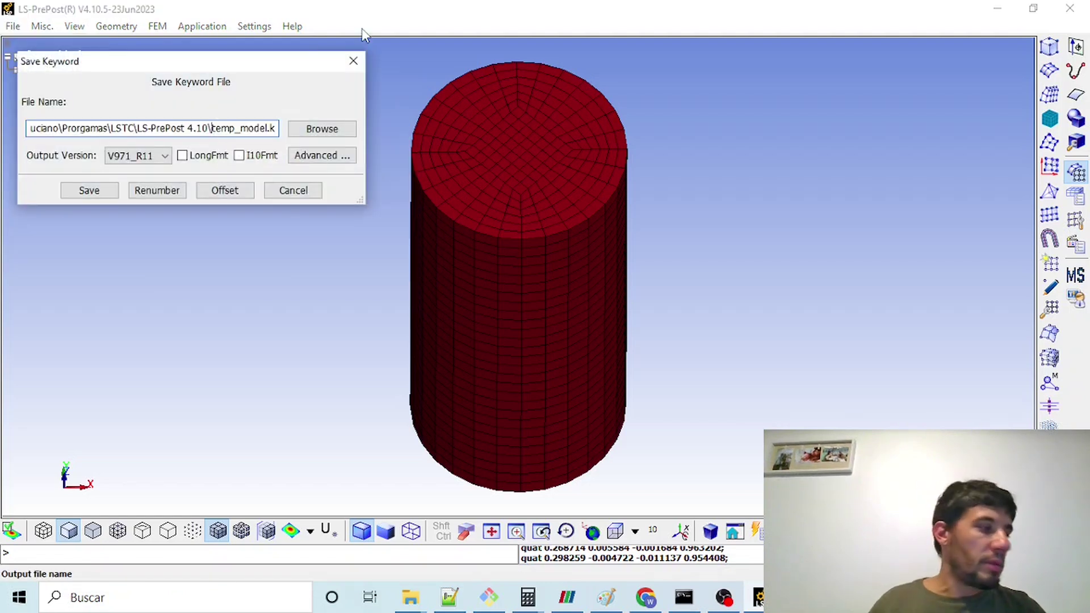
key(shift+Left)
key(shift+Left)
key(shift+Left)
key(shift+Left)
key(shift+Left)
key(shift+Left)
key(shift+Left)
key(shift+Left)
key(shift+Left)
key(shift+Left)
key(shift+Left)
key(shift+Left)
key(shift+Left)
key(shift+Left)
key(shift+Left)
key(shift+Left)
key(shift+Left)
key(shift+Left)
key(shift+Left)
key(shift+Left)
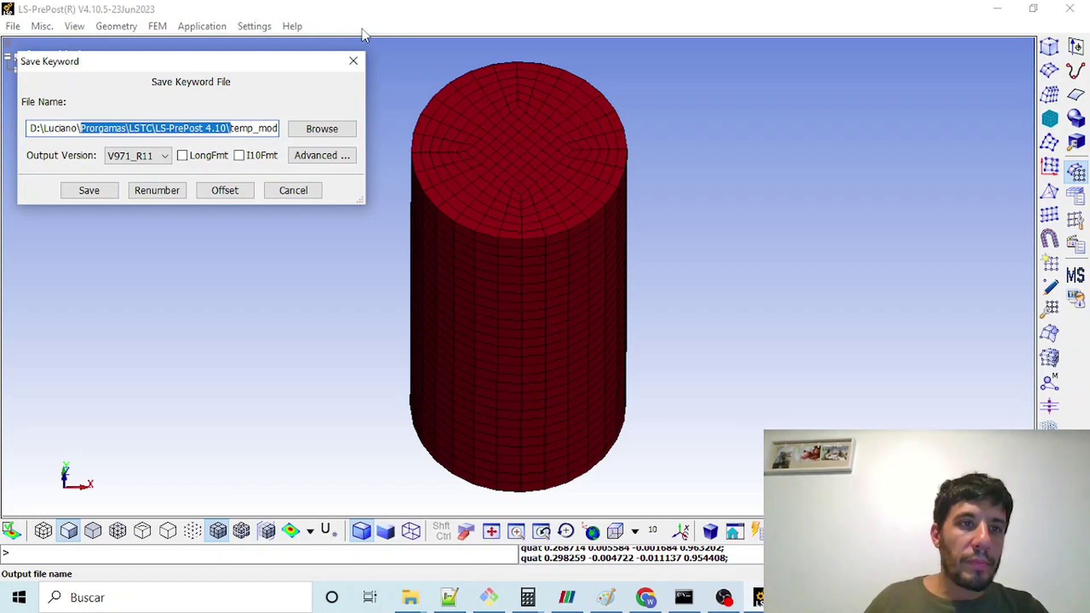
key(BackSpace)
key(shift+End)
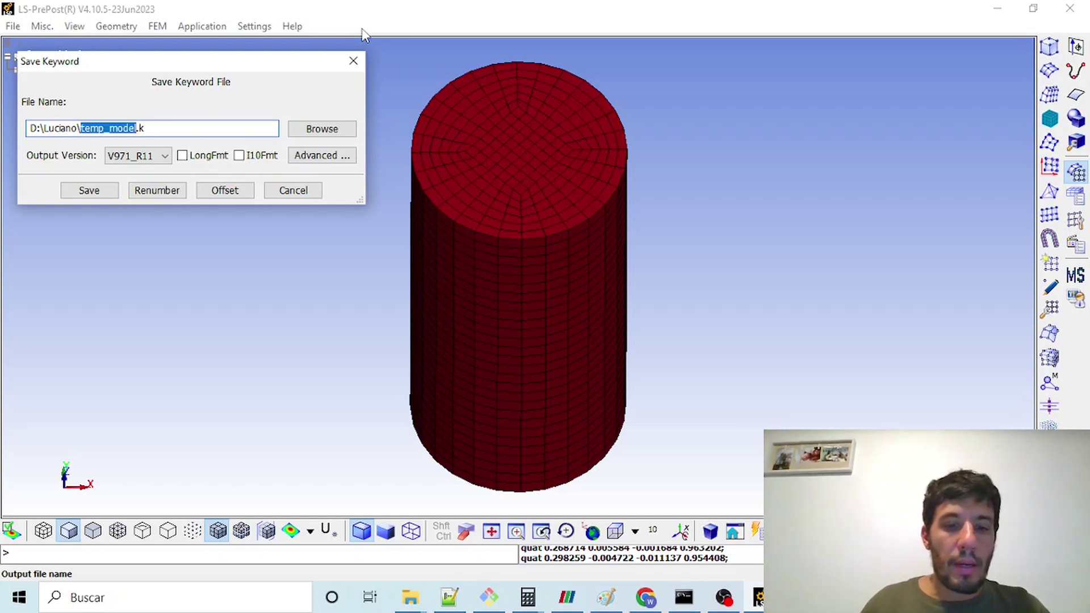
text(cylinder)
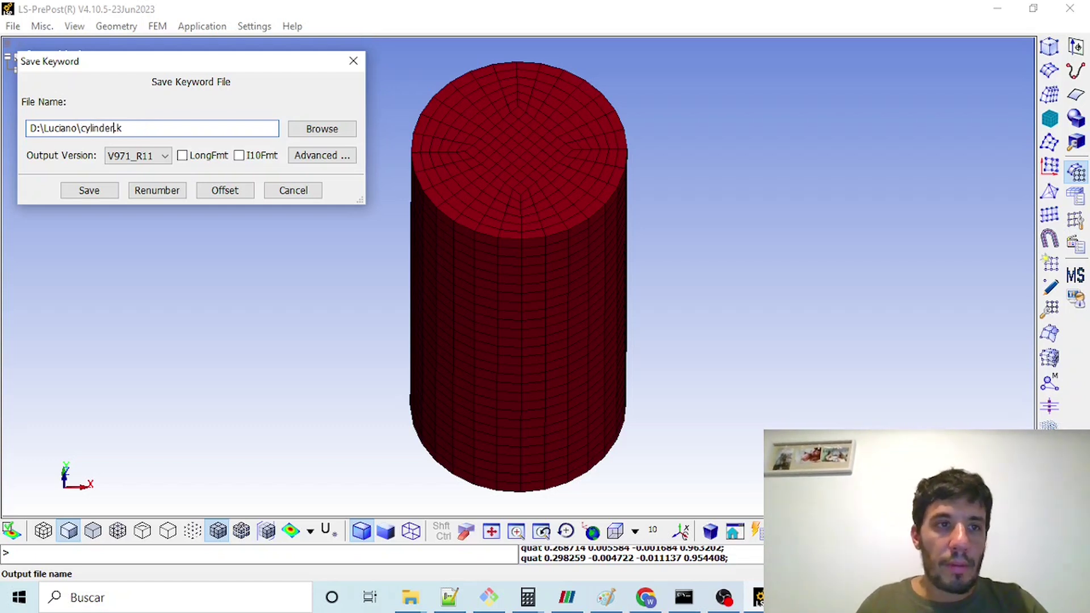
key(shift+Left)
key(shift+Left)
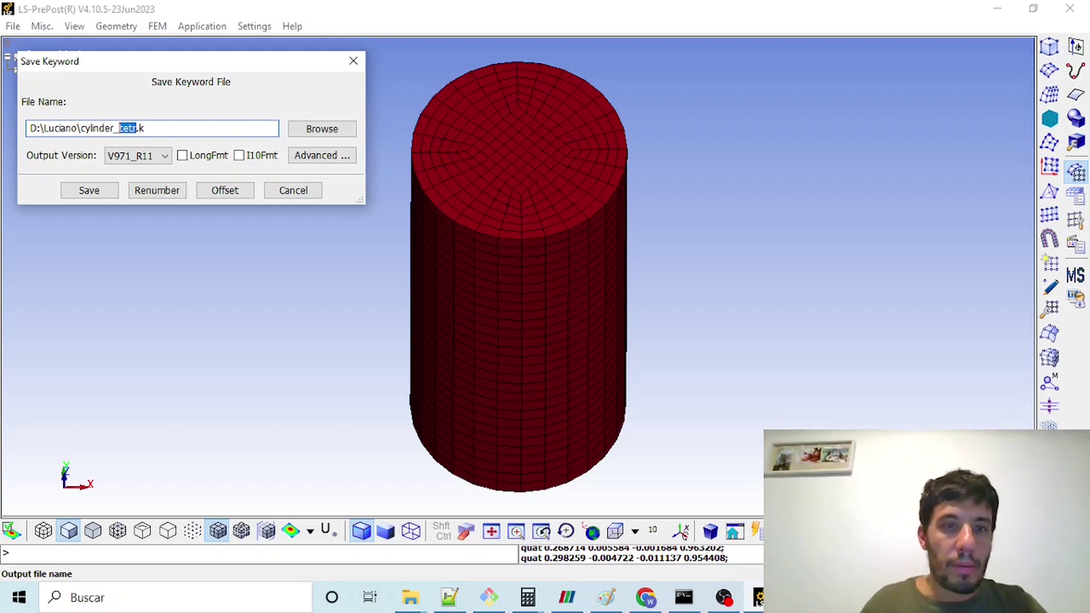
text(xa)
key(Return)
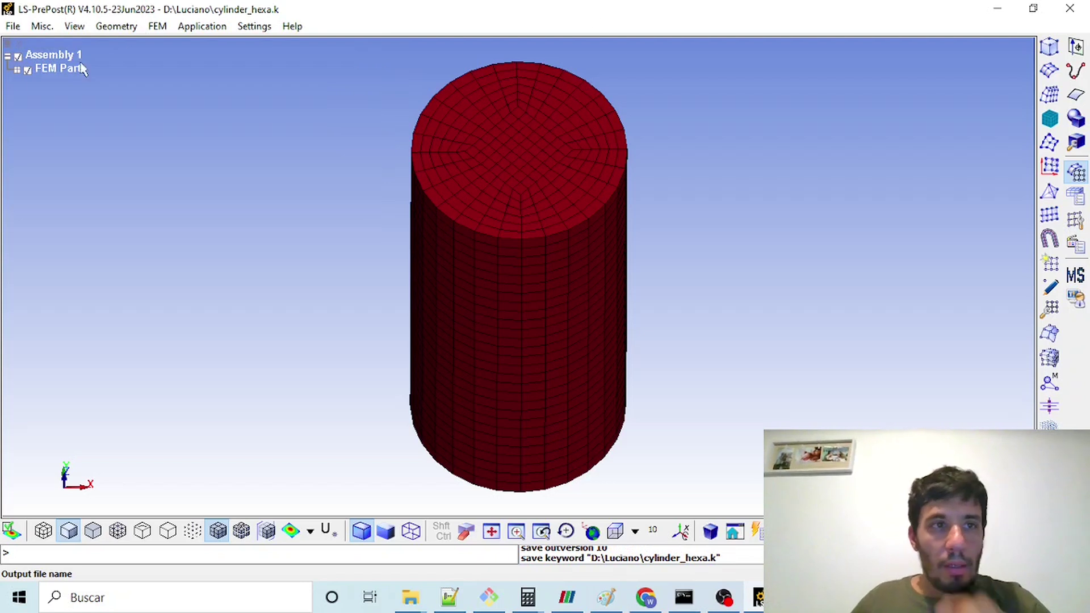
Delete the existing FEM parts, confirming removal of assembly 1.
right_click(59, 73)
click(97, 127)
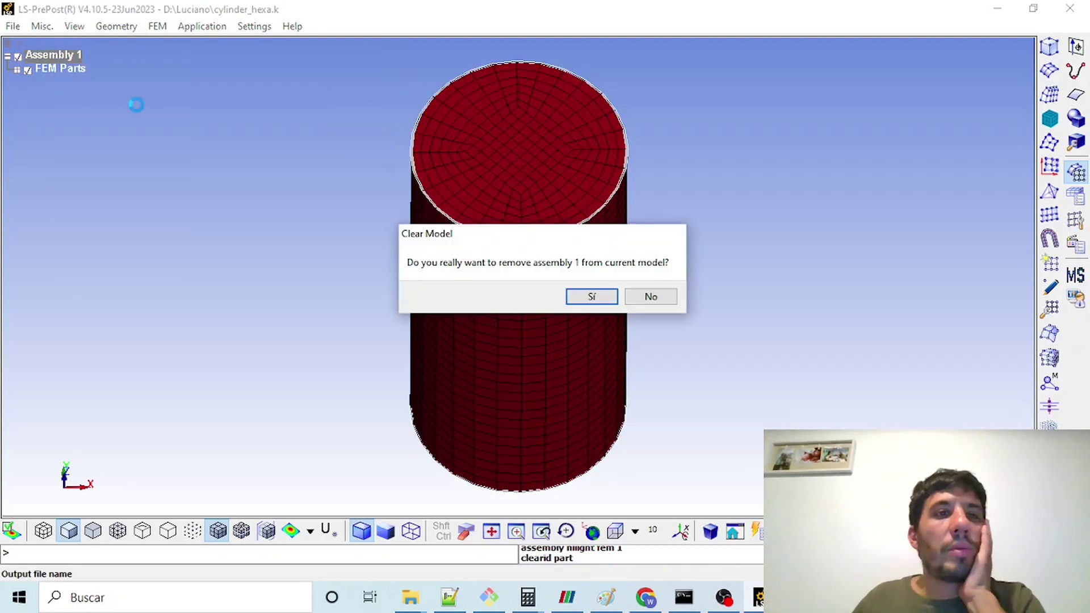
click(605, 296)
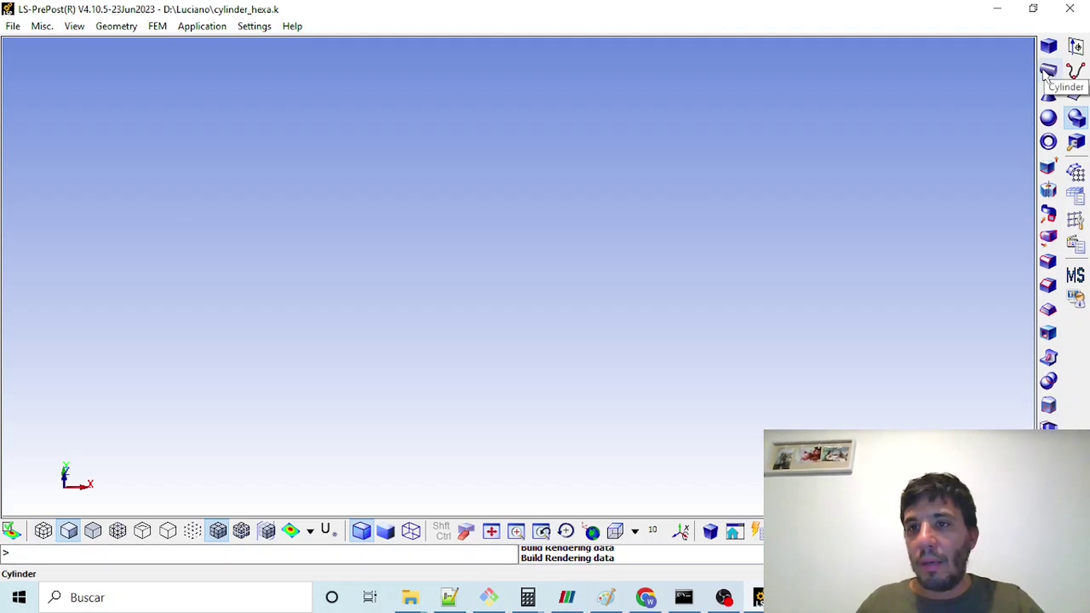
Create a 360° solid cylinder geometry with radius 0.15 and length 0.616.
click(1043, 76)
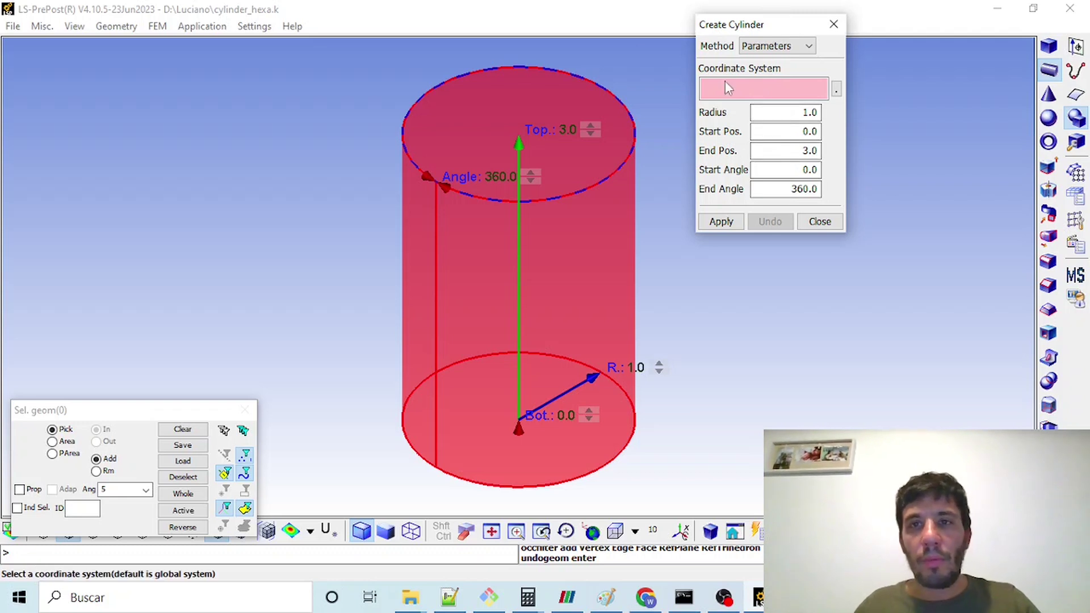
drag(789, 119, 843, 115)
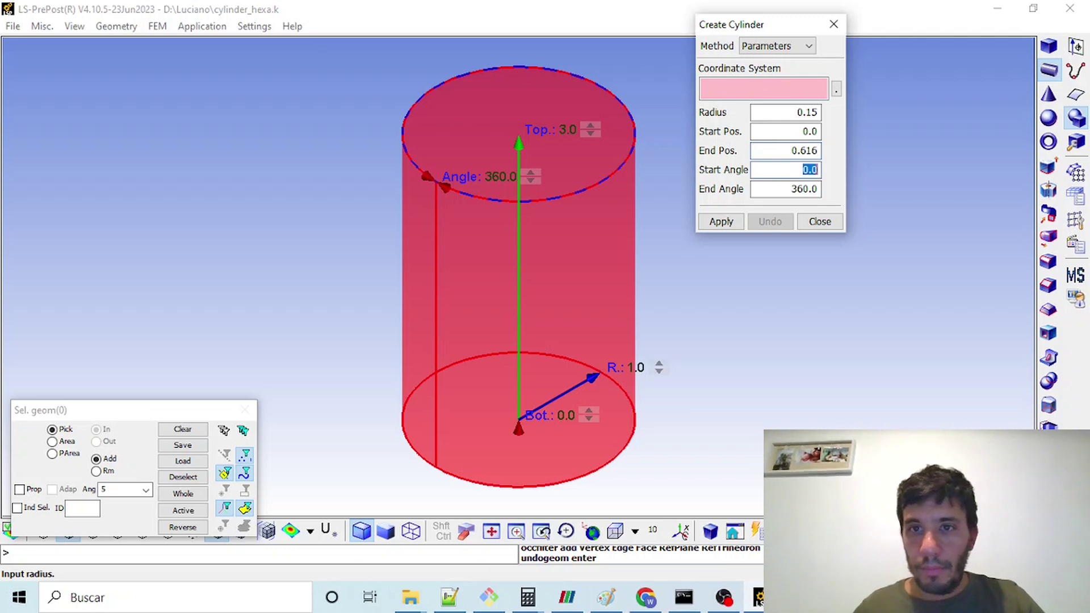
click(720, 222)
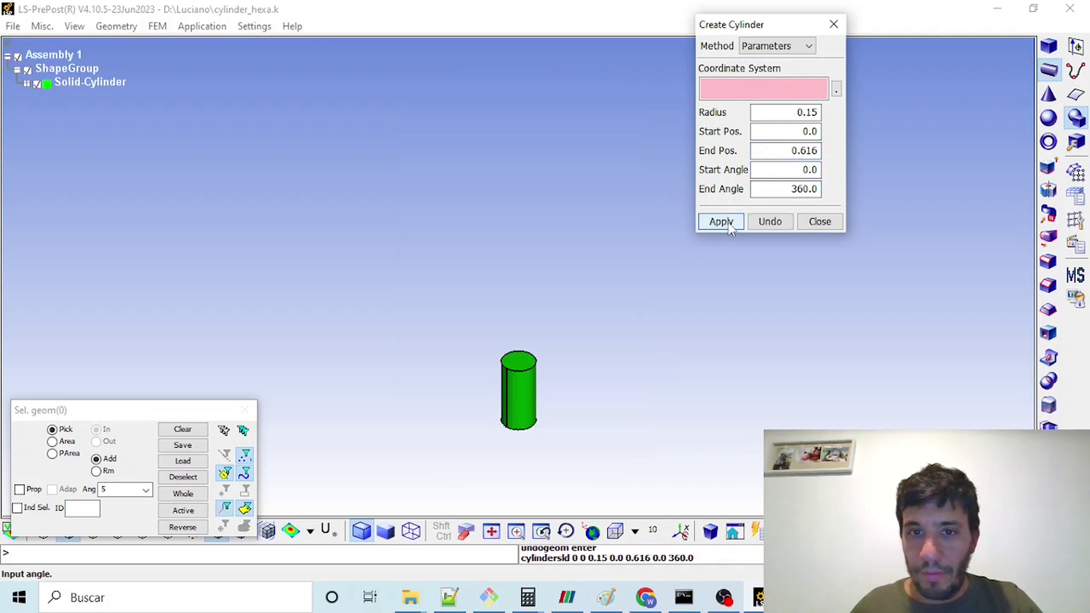
click(820, 221)
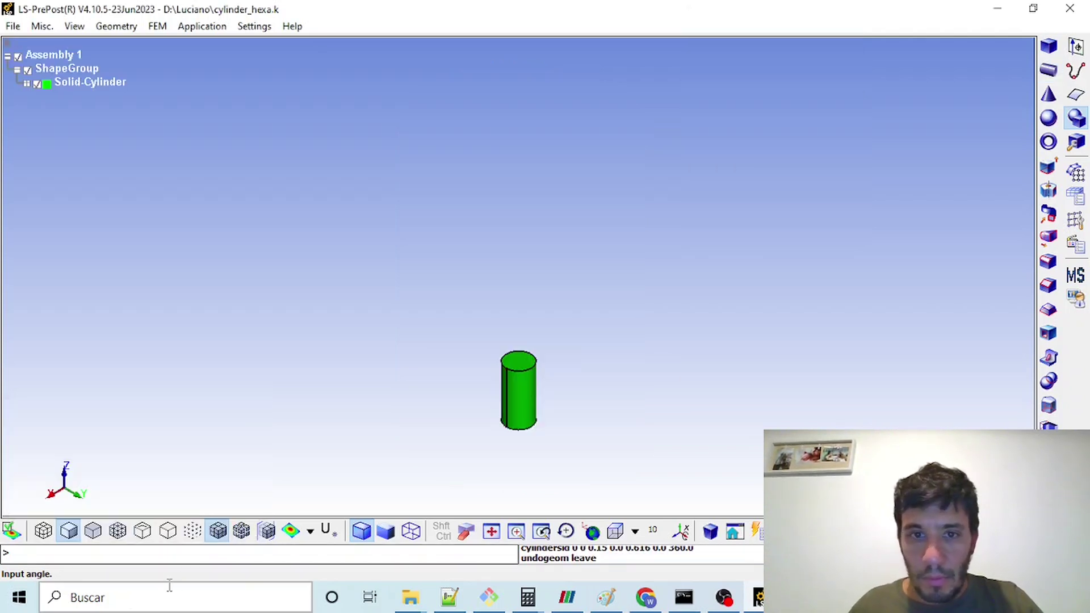
scroll(531, 415, down, 2)
scroll(531, 414, up, 5)
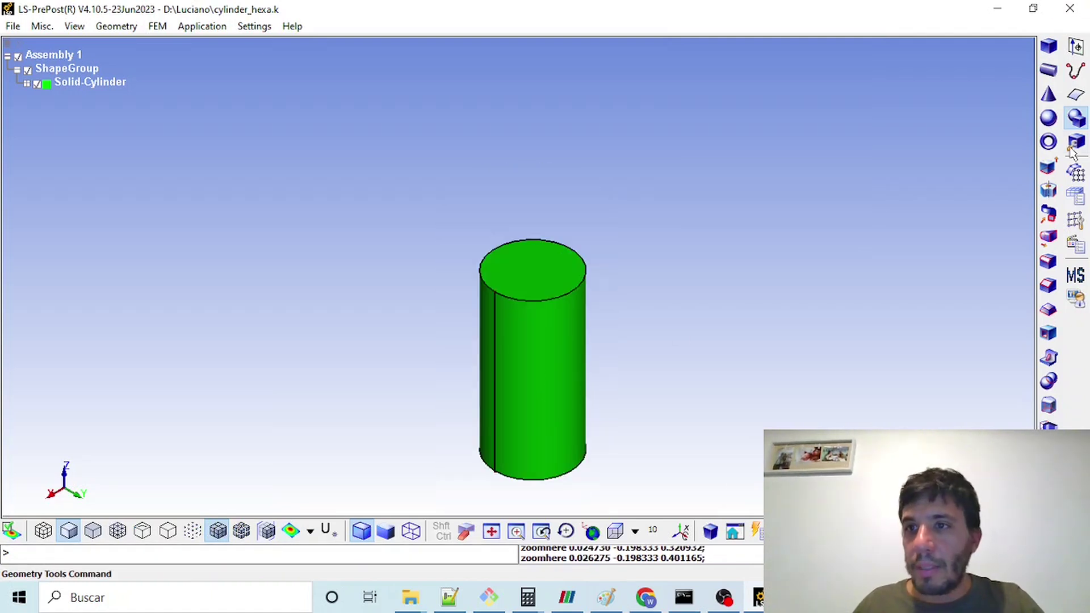
click(1076, 172)
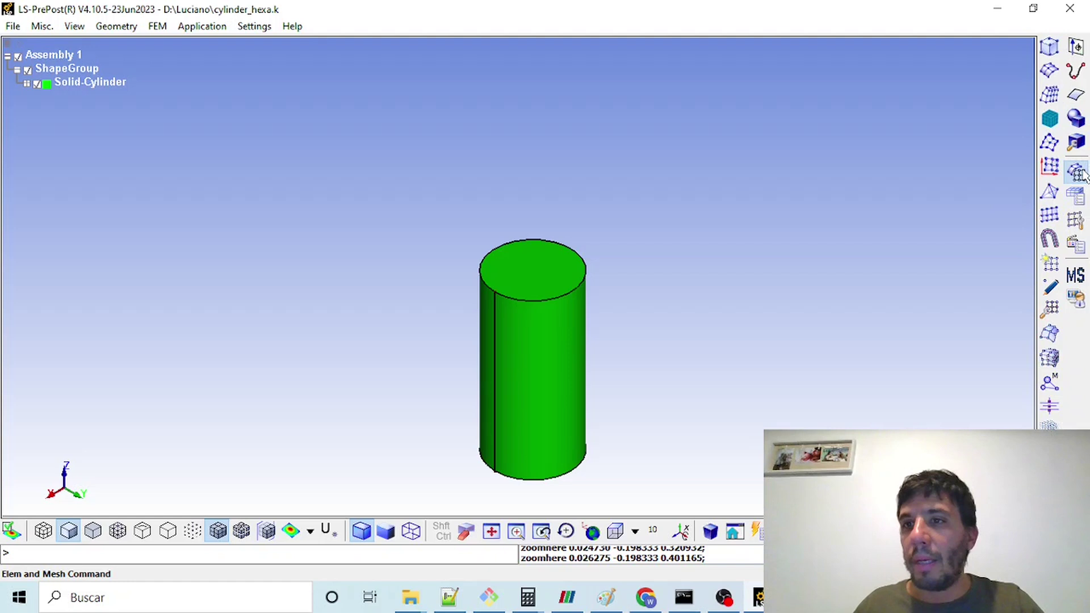
In the Tetrahedron Mesher, pick the cylinder's top, side and bottom faces and set edge size 0.05.
click(1050, 196)
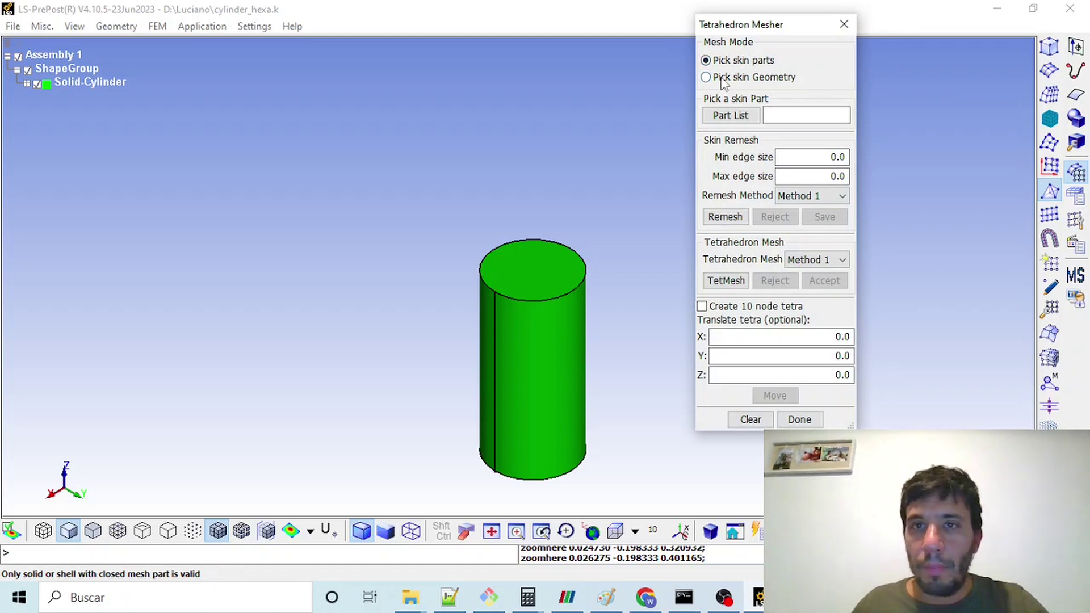
click(722, 78)
click(501, 269)
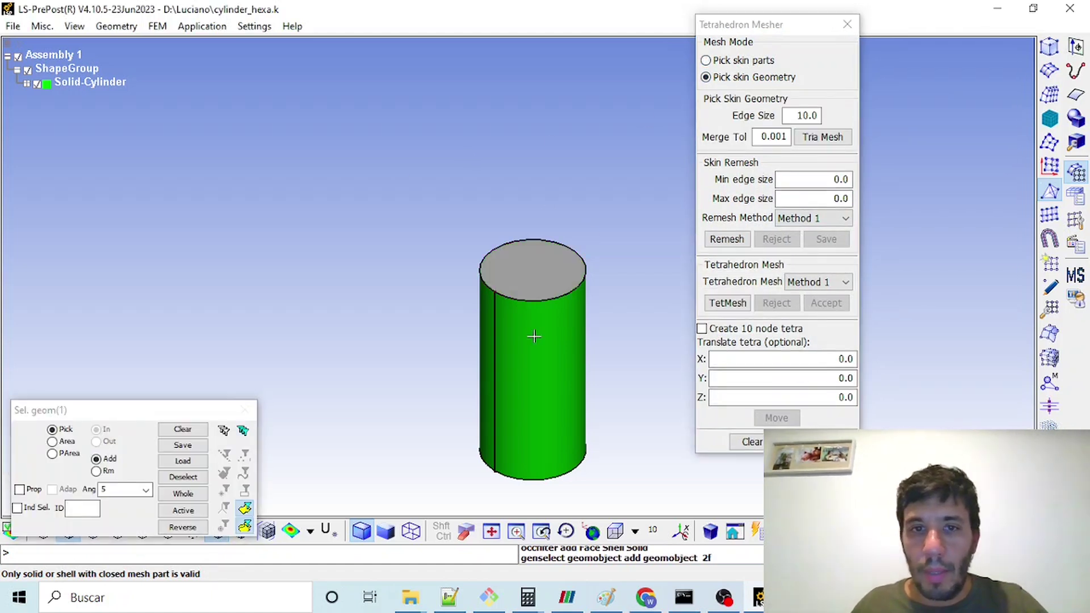
click(532, 339)
ctrl+drag(535, 218, 589, 351)
click(590, 352)
ctrl+drag(528, 187, 505, 190)
click(789, 115)
drag(807, 115, 867, 112)
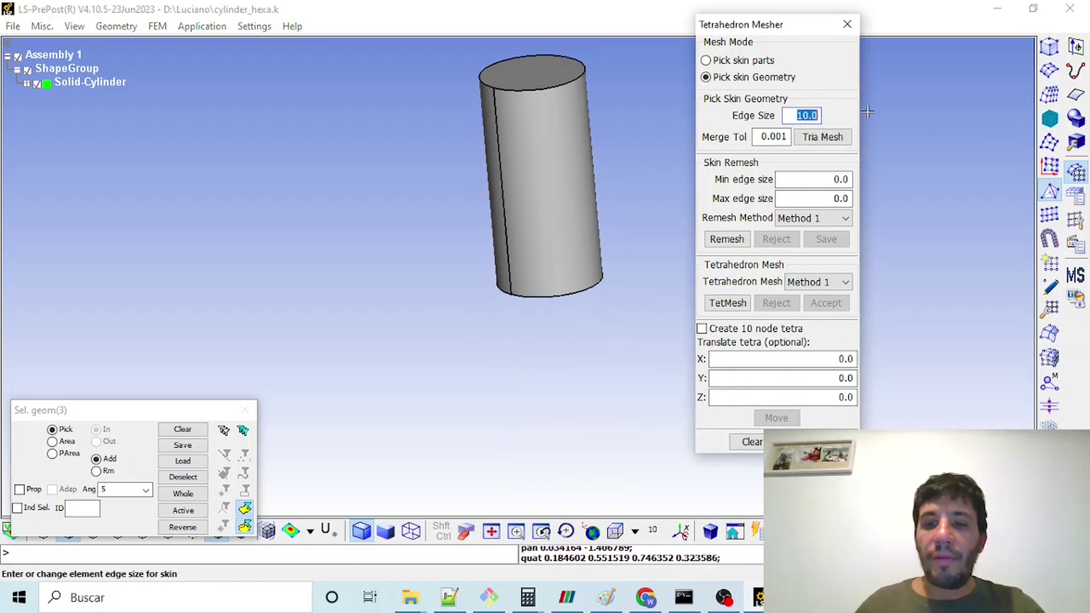
text(0.0)
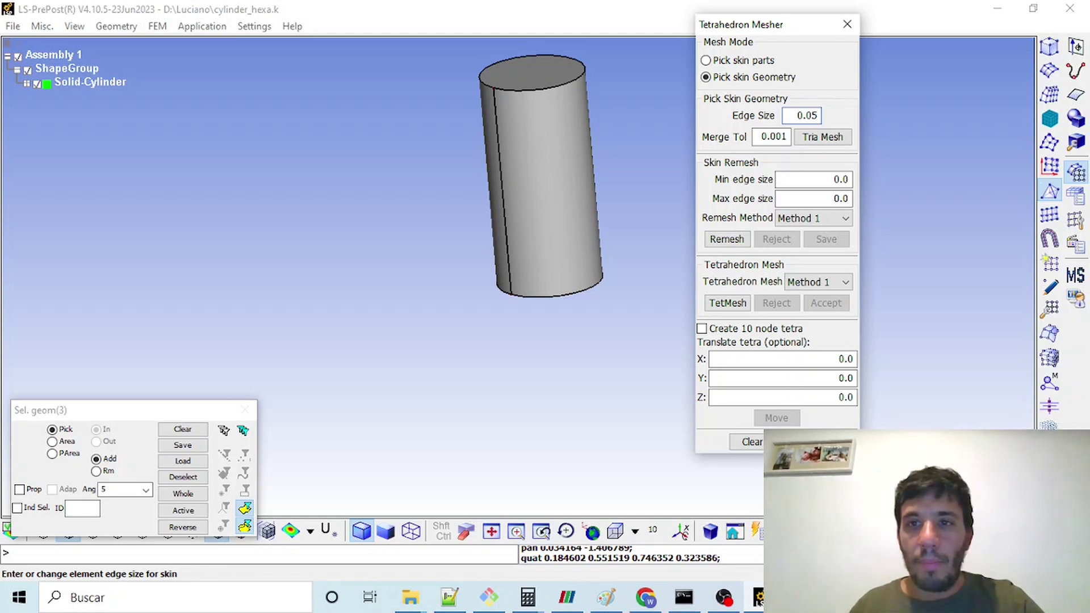
Triangle-mesh the skin, fill it with tetrahedra and accept the result as a new part.
click(823, 136)
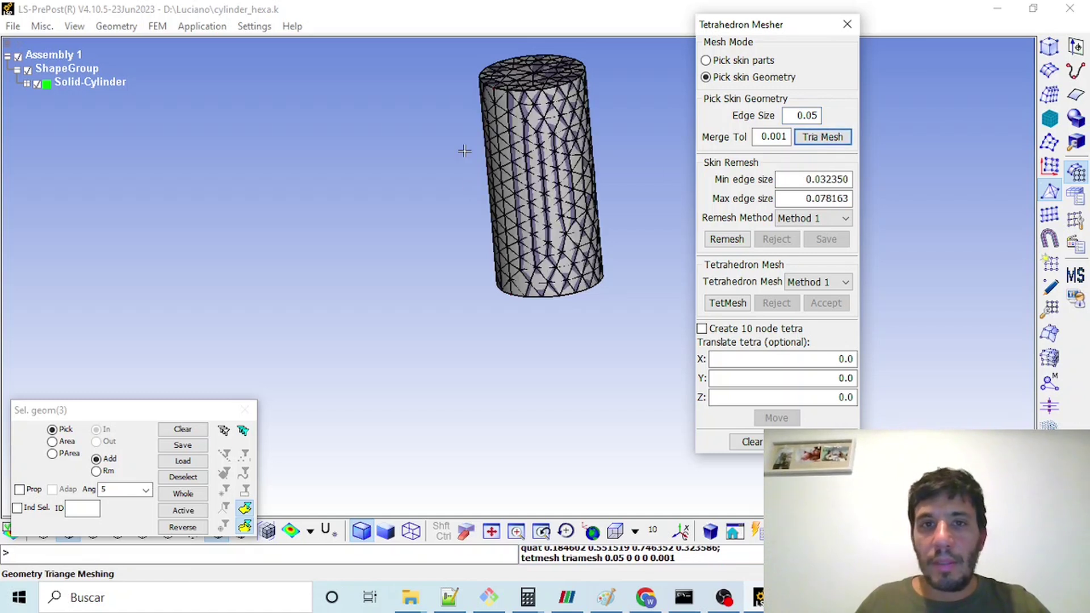
scroll(506, 311, up, 3)
scroll(500, 311, down, 3)
scroll(476, 310, up, 5)
drag(476, 310, 492, 209)
drag(559, 239, 601, 278)
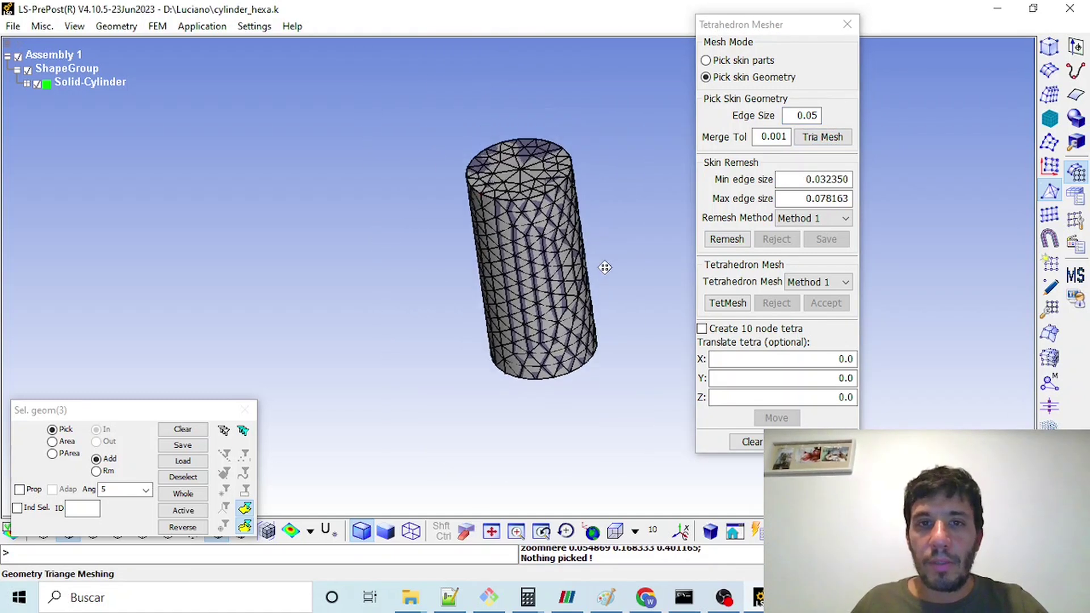
scroll(600, 274, down, 1)
scroll(509, 279, up, 1)
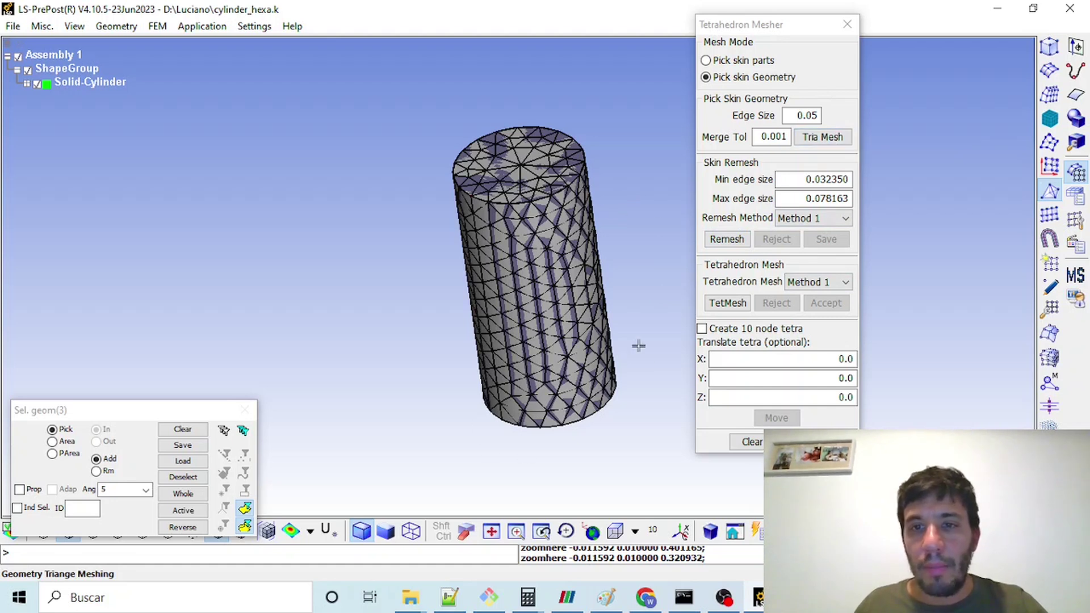
click(727, 303)
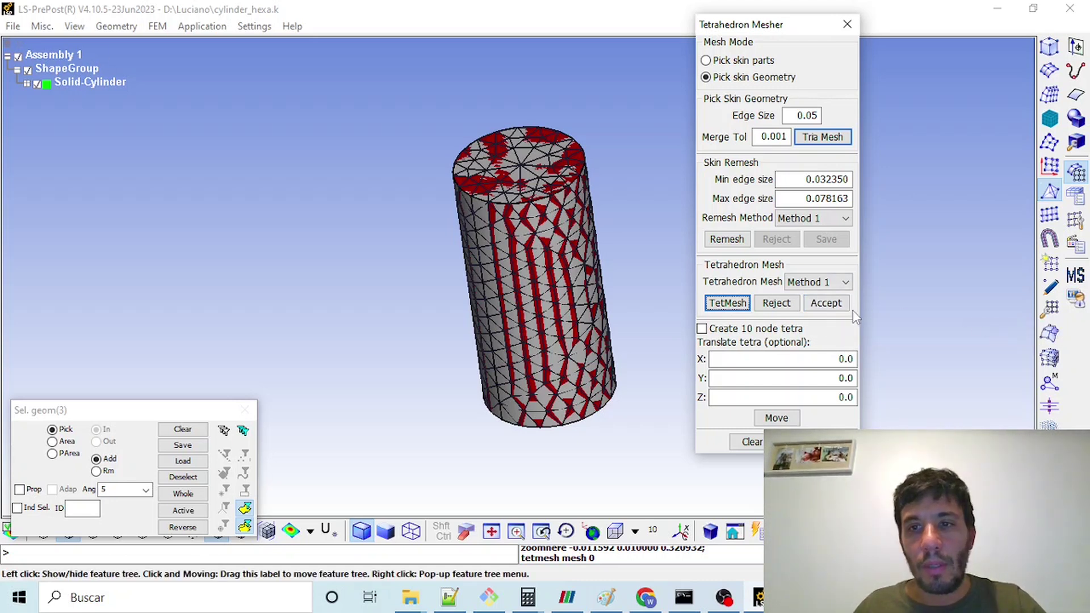
click(826, 303)
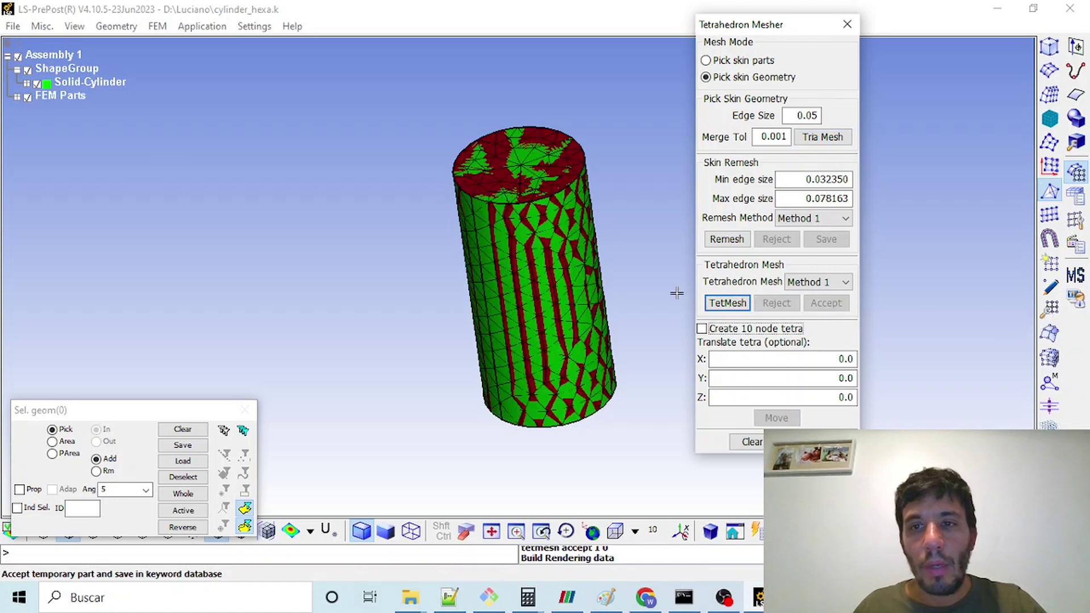
Show the new tetra FEM part, hide the cylinder geometry and close the mesher.
click(17, 96)
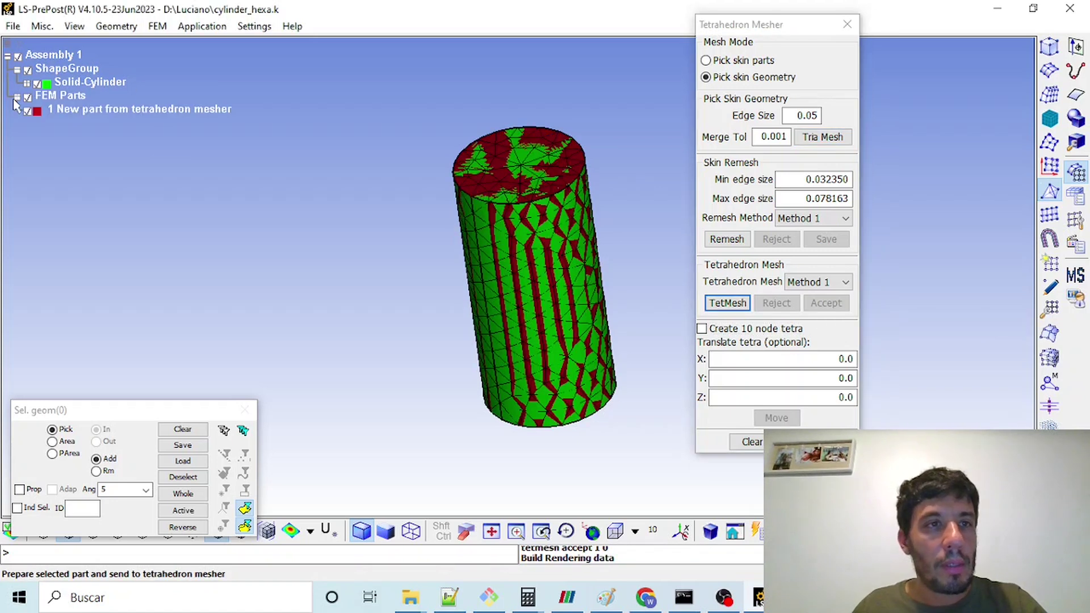
click(748, 442)
click(27, 70)
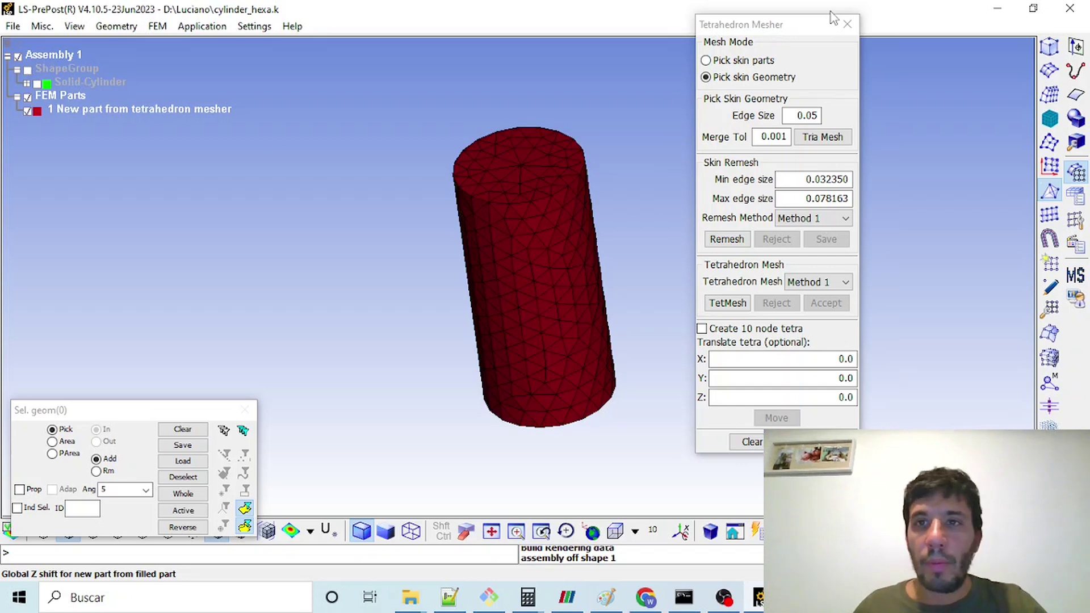
click(847, 24)
Save the tetra model as the keyword file D:\Luciano\cylinder_tetra.k.
click(13, 26)
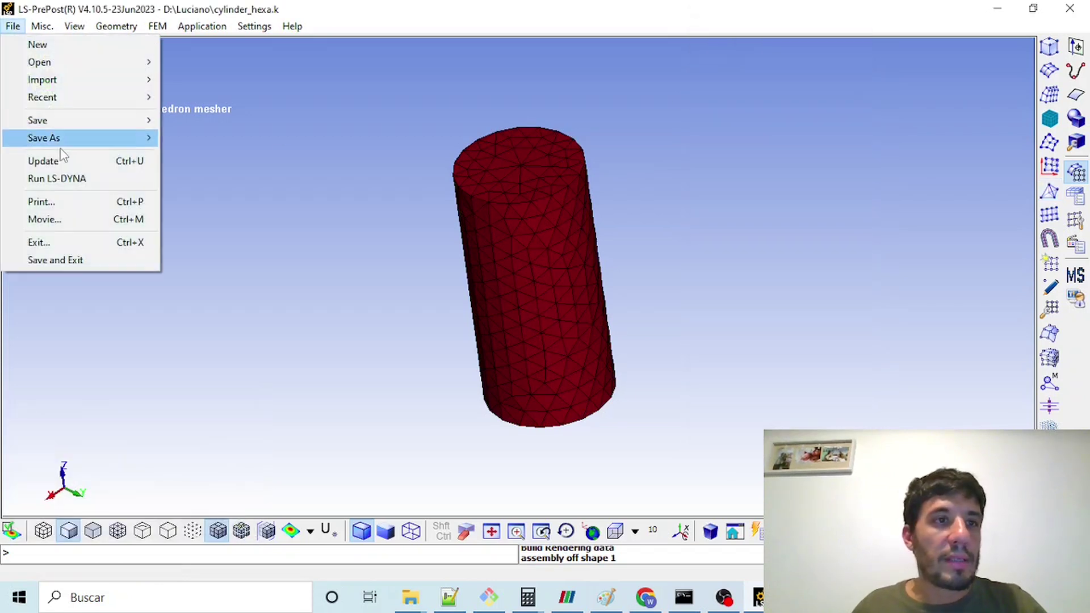
mouse_move(80, 139)
click(294, 138)
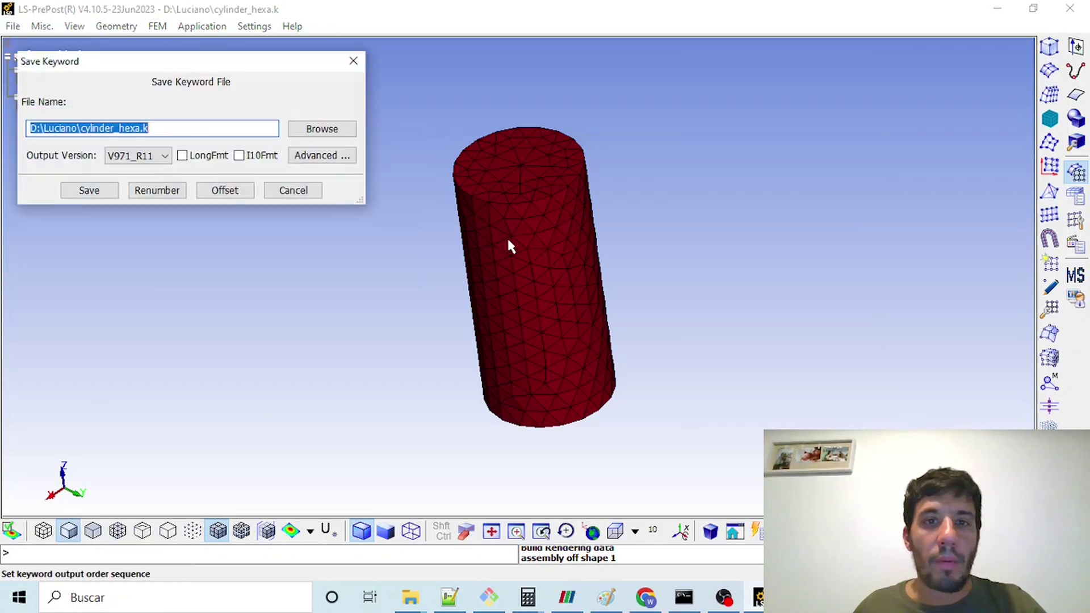
click(138, 129)
key(shift+Left)
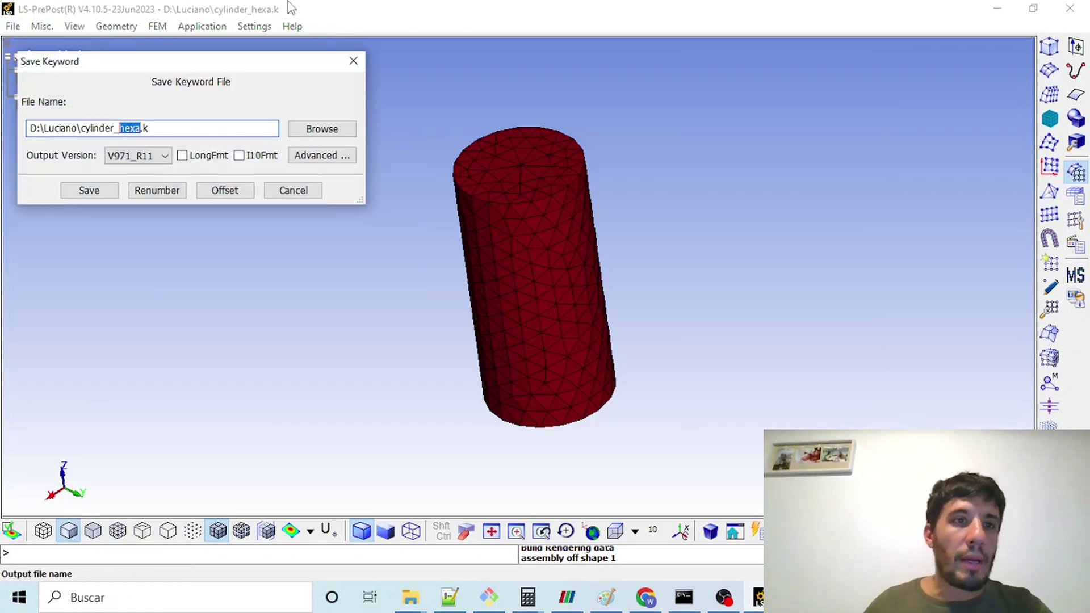
text(tetra)
key(Return)
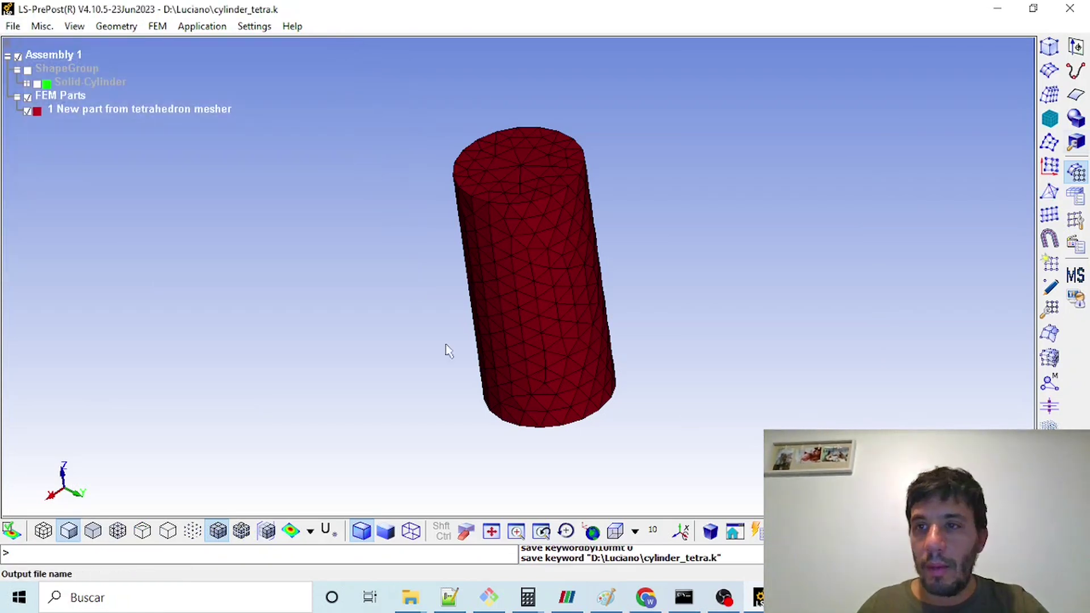
right_click(113, 118)
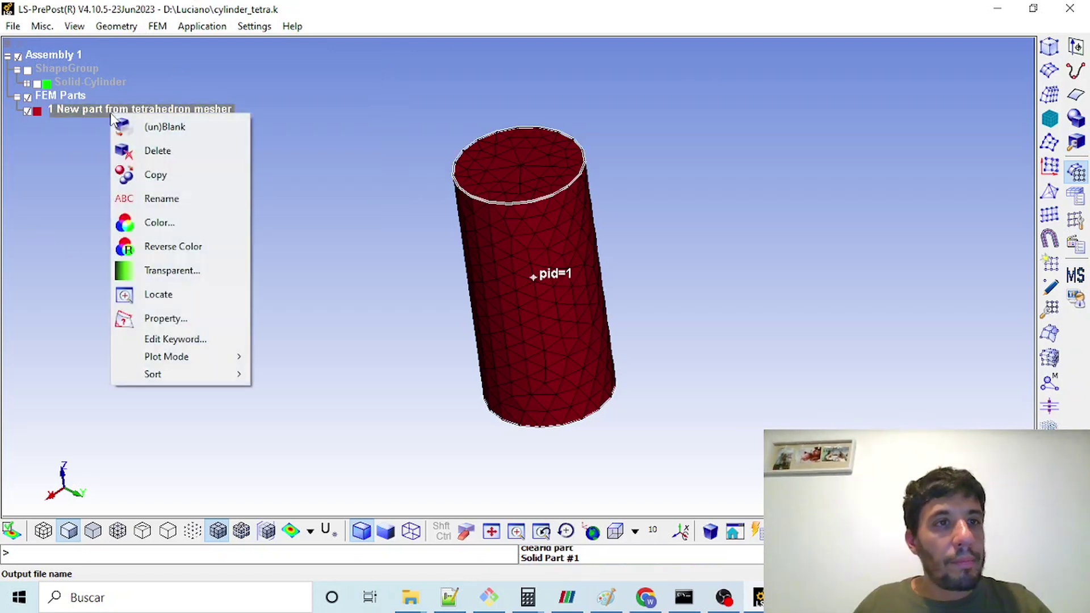
Delete the tetrahedral part and show the Solid-Cylinder geometry again.
click(200, 150)
key(Return)
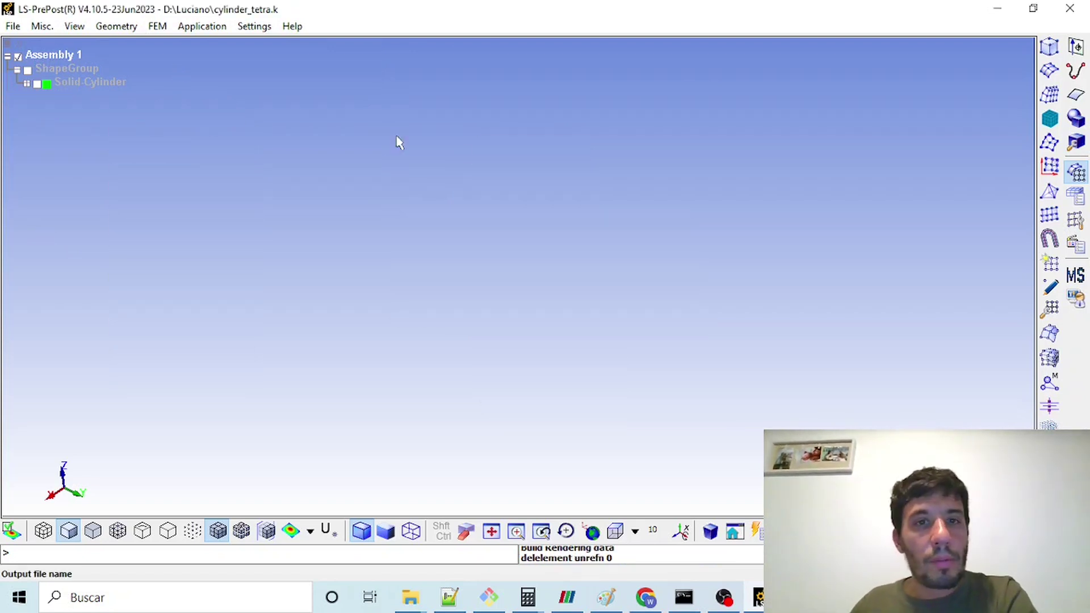
click(27, 70)
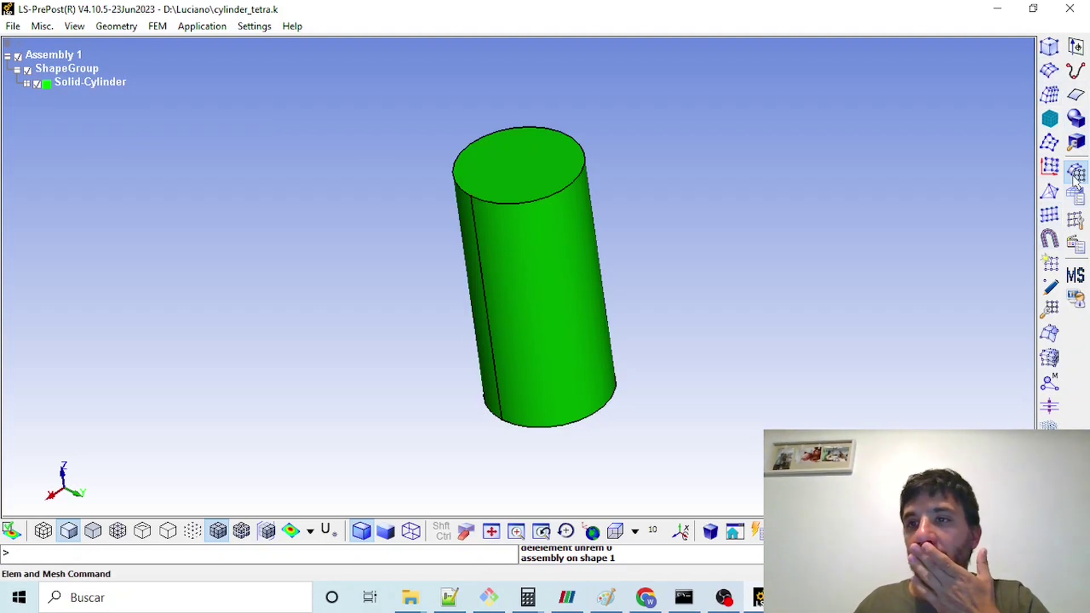
drag(1057, 67, 1049, 192)
click(546, 343)
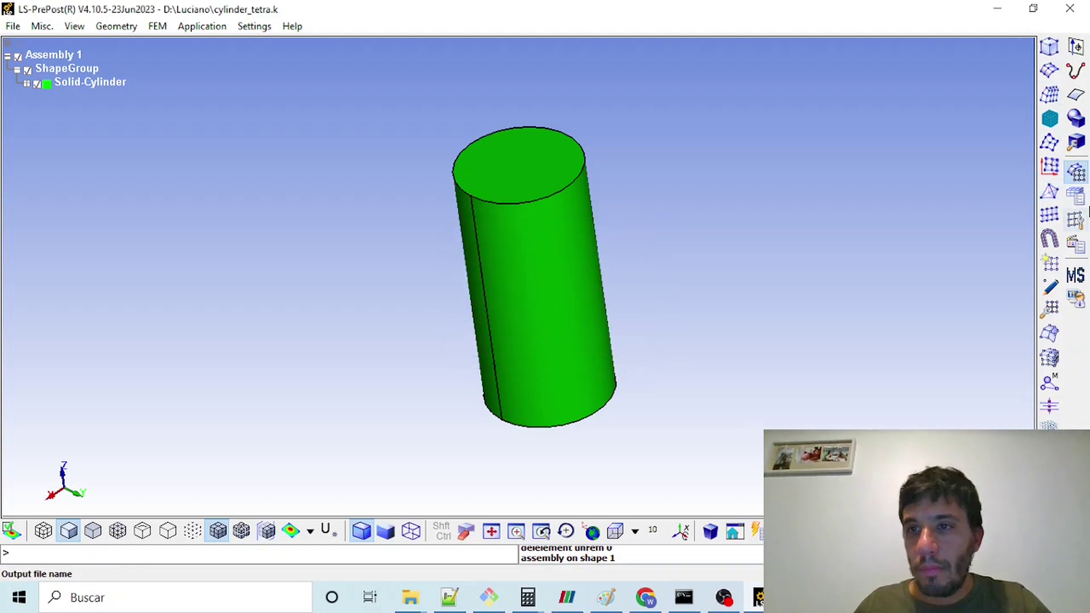
Pick the cylinder's top, side and bottom faces and triangle-mesh them at edge size 0.02.
click(1050, 192)
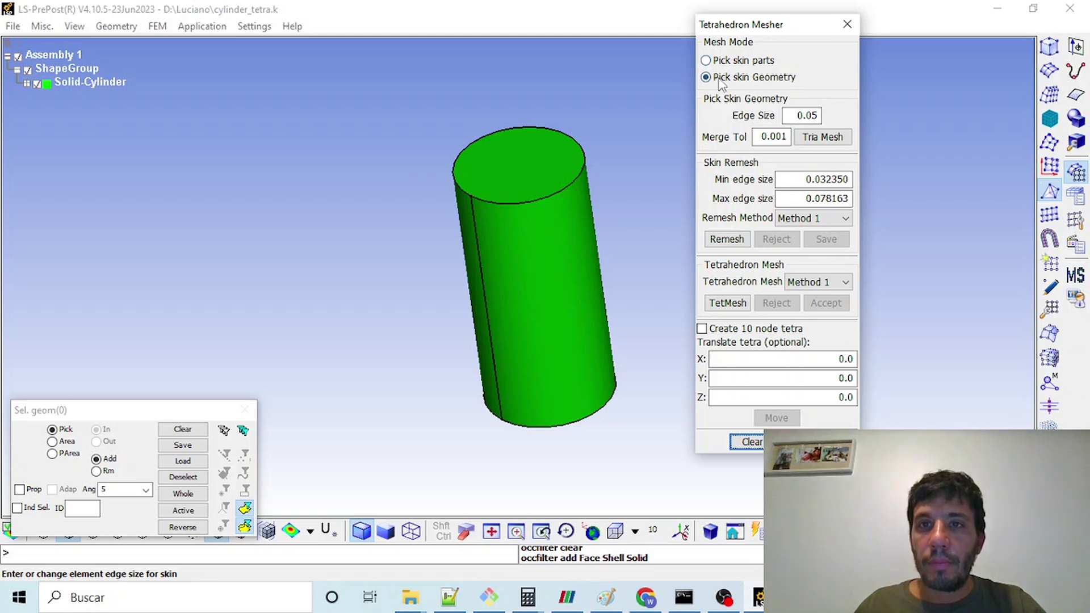
click(571, 178)
click(587, 372)
ctrl+drag(587, 372, 557, 105)
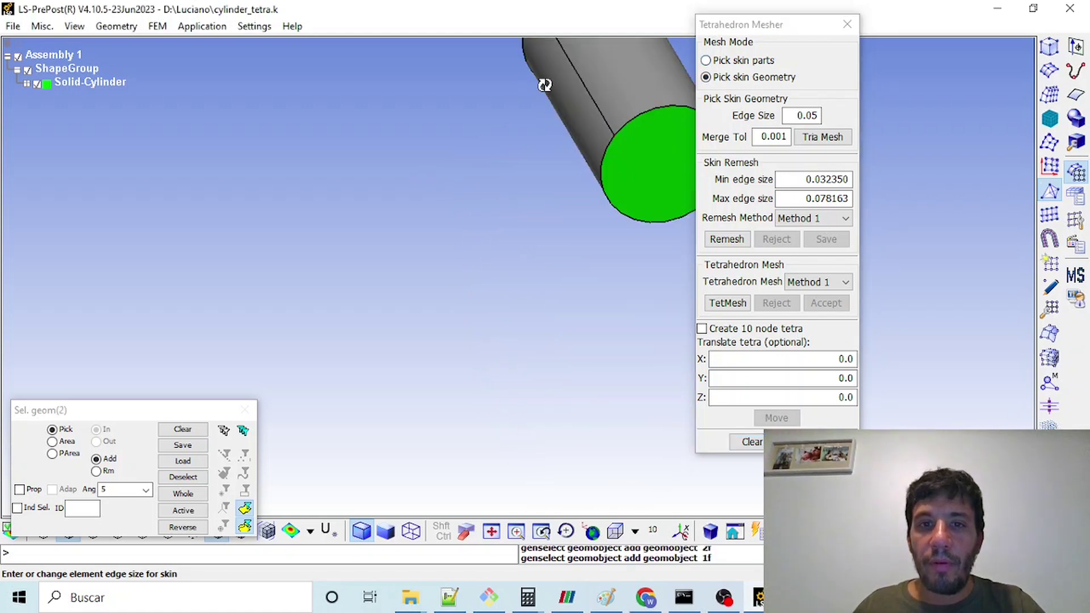
click(657, 170)
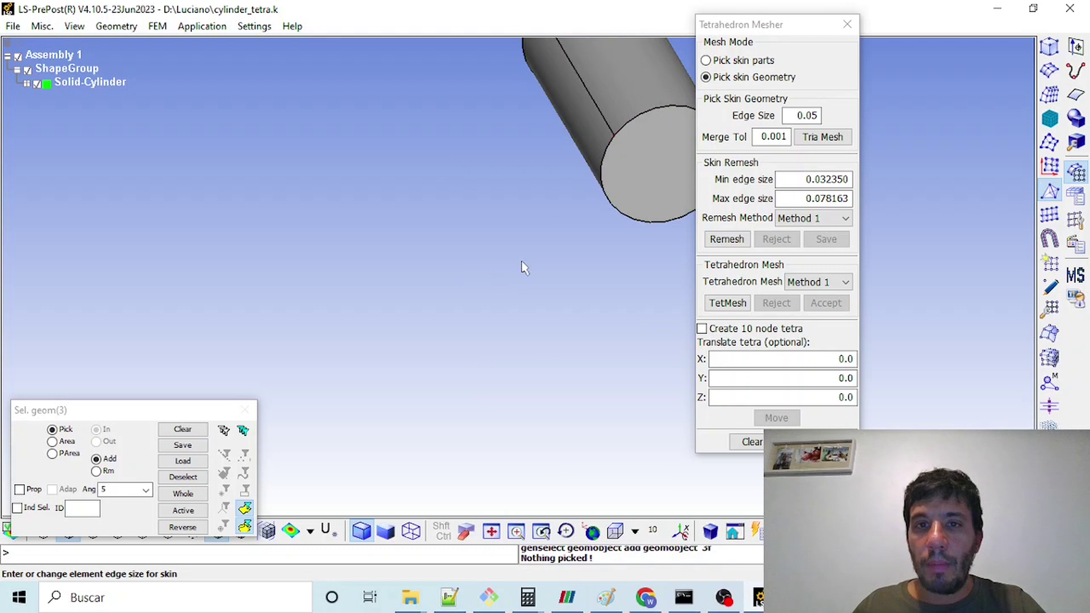
ctrl+drag(597, 220, 445, 295)
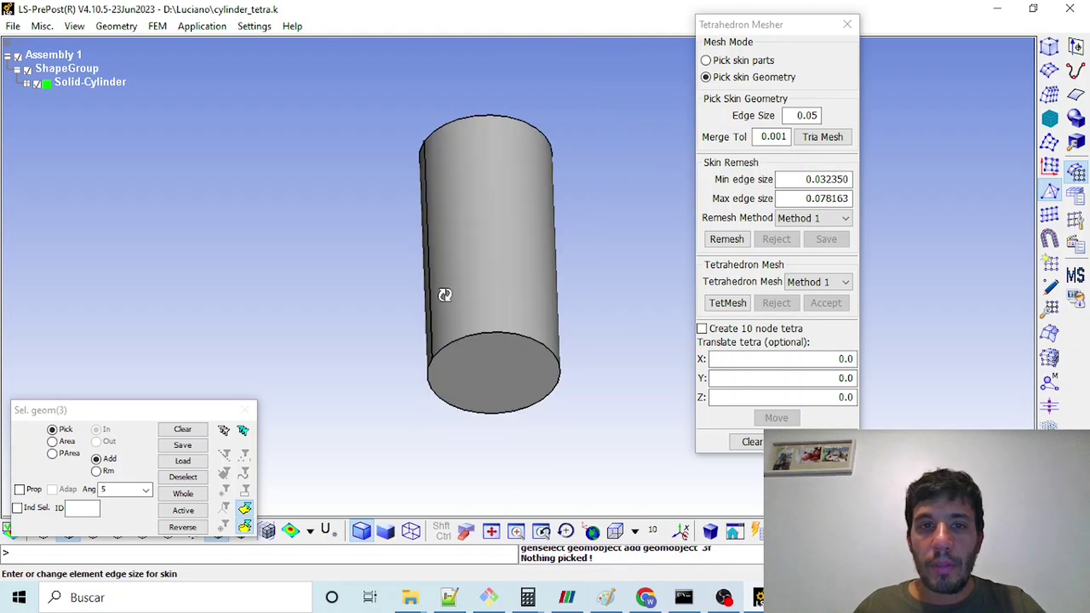
click(818, 115)
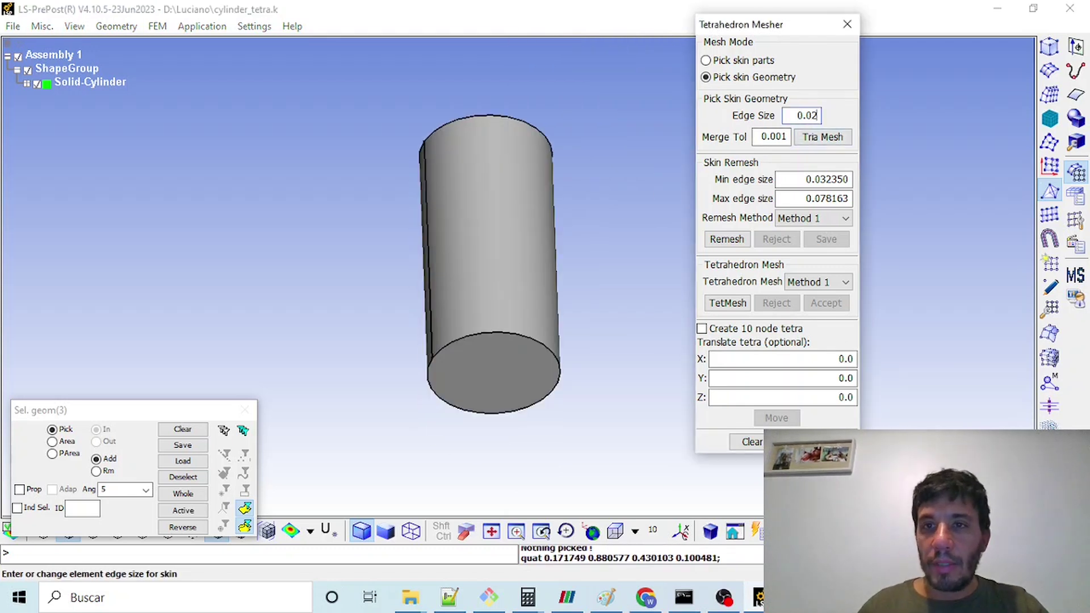
click(831, 137)
ctrl+drag(532, 159, 603, 142)
scroll(603, 142, up, 3)
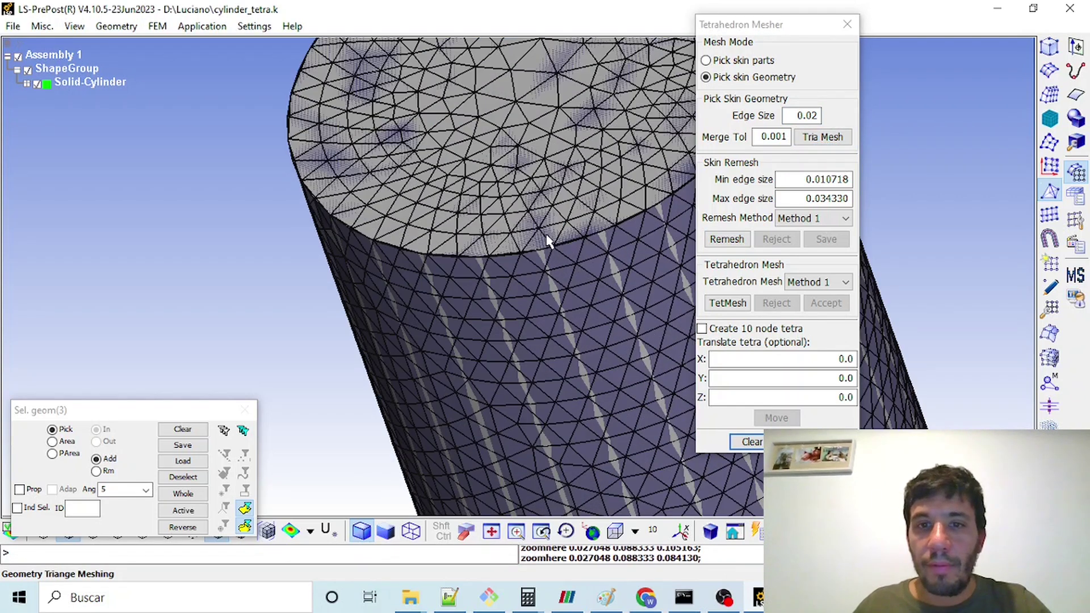
scroll(603, 141, down, 4)
Generate an initial tetrahedral mesh, then close and reopen the Tetrahedron Mesher.
click(728, 303)
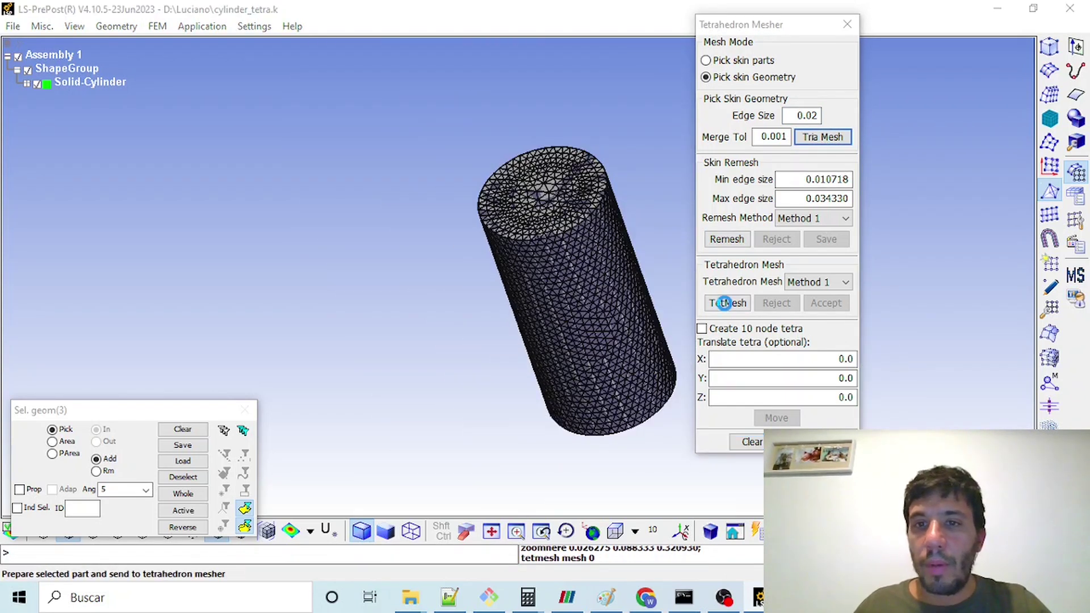
click(751, 442)
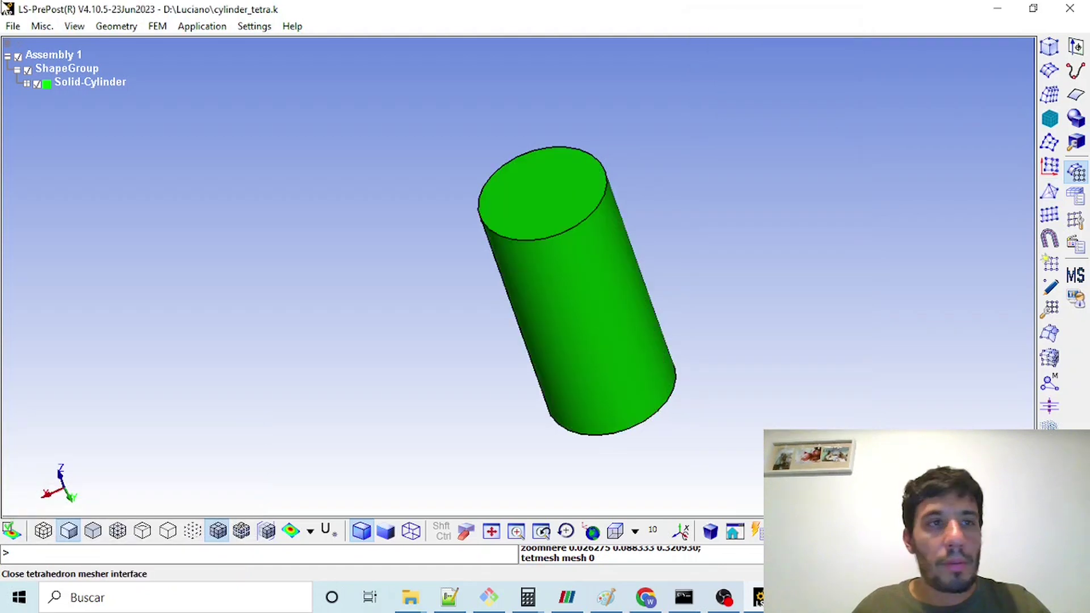
click(27, 84)
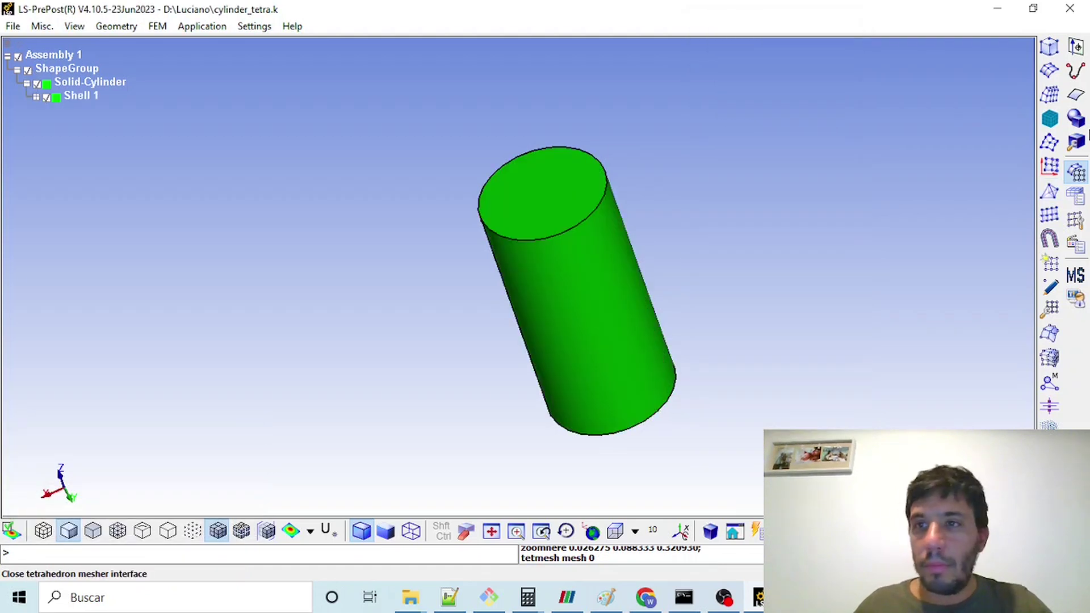
click(1056, 200)
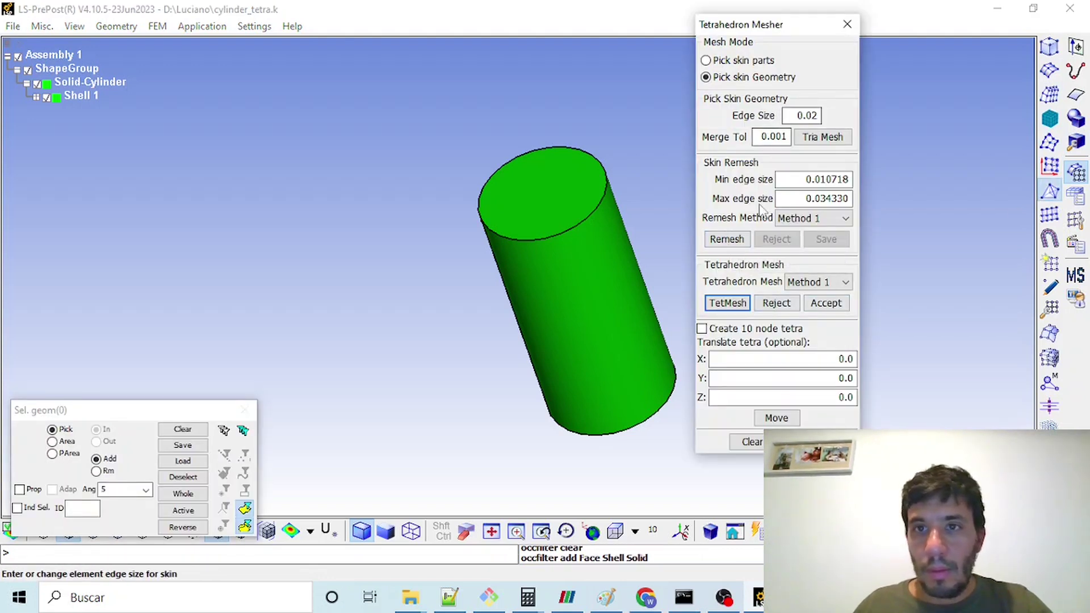
Pick the cylinder's side, top and far end faces for meshing.
click(823, 137)
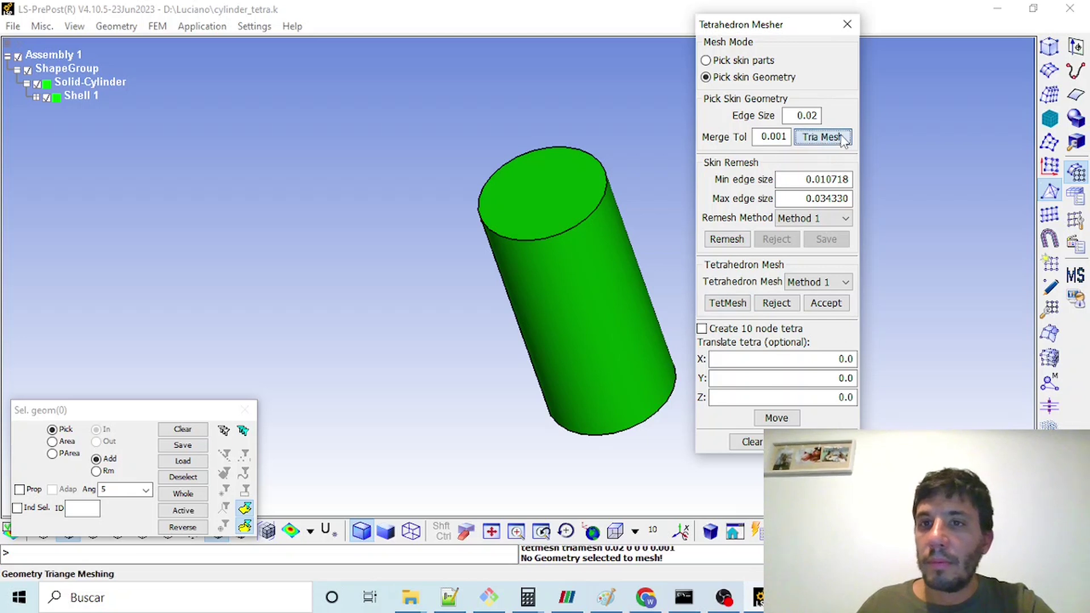
click(619, 273)
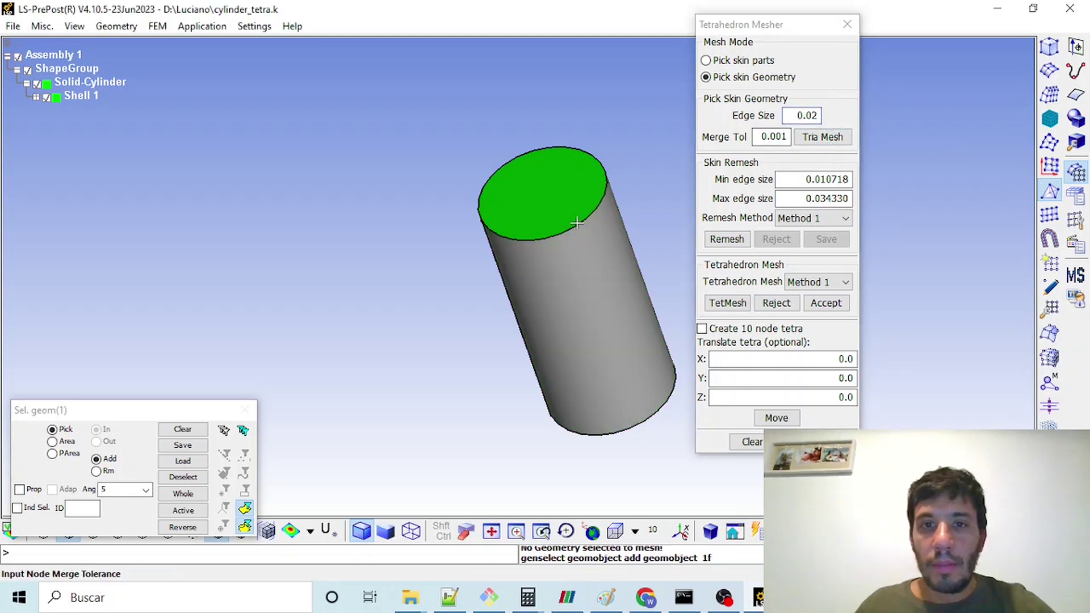
click(559, 209)
ctrl+drag(566, 358, 445, 125)
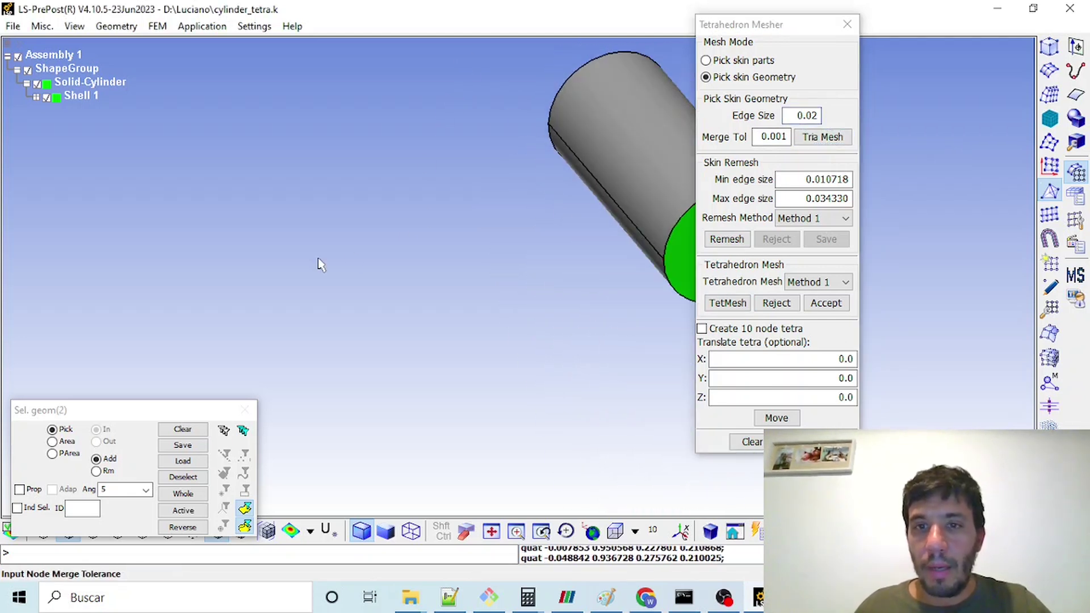
ctrl+drag(559, 213, 514, 232)
click(631, 288)
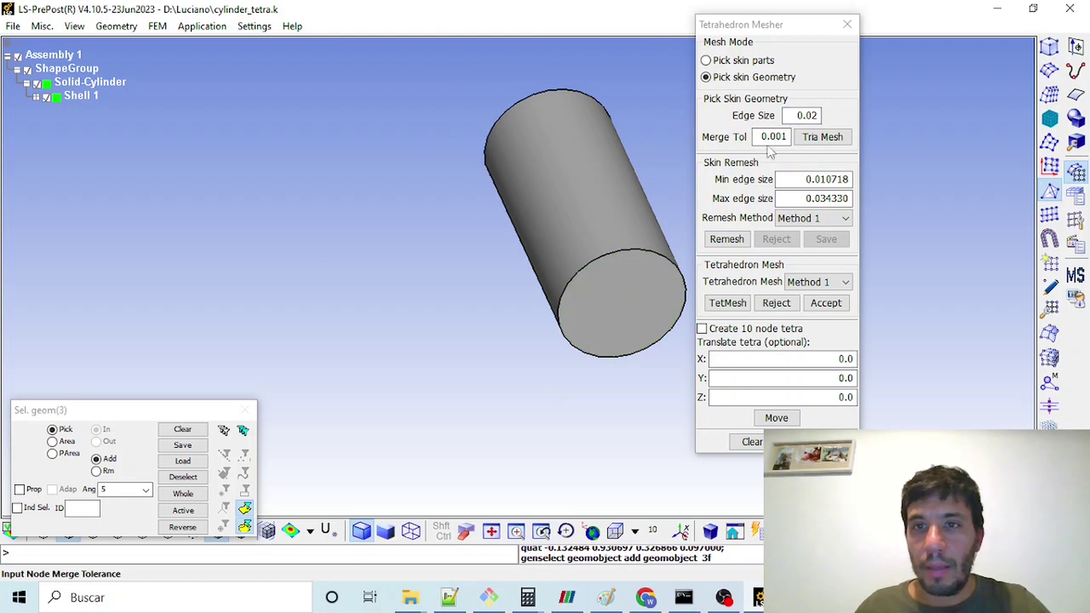
Triangle-mesh the three faces, fill them with 0.02 tetrahedra, and accept as a new FEM part.
click(823, 137)
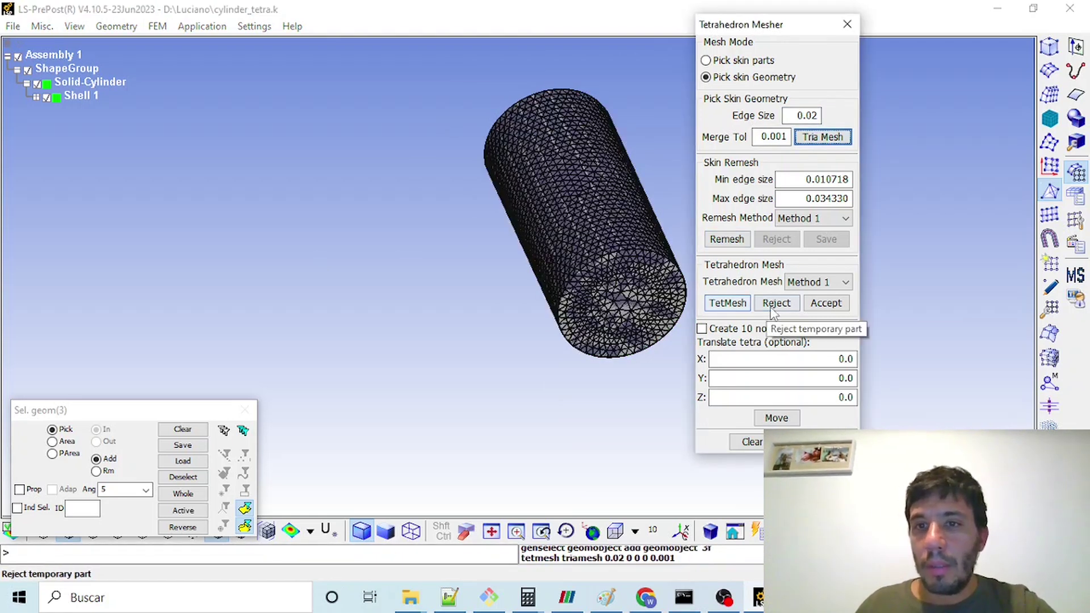
click(719, 305)
click(824, 305)
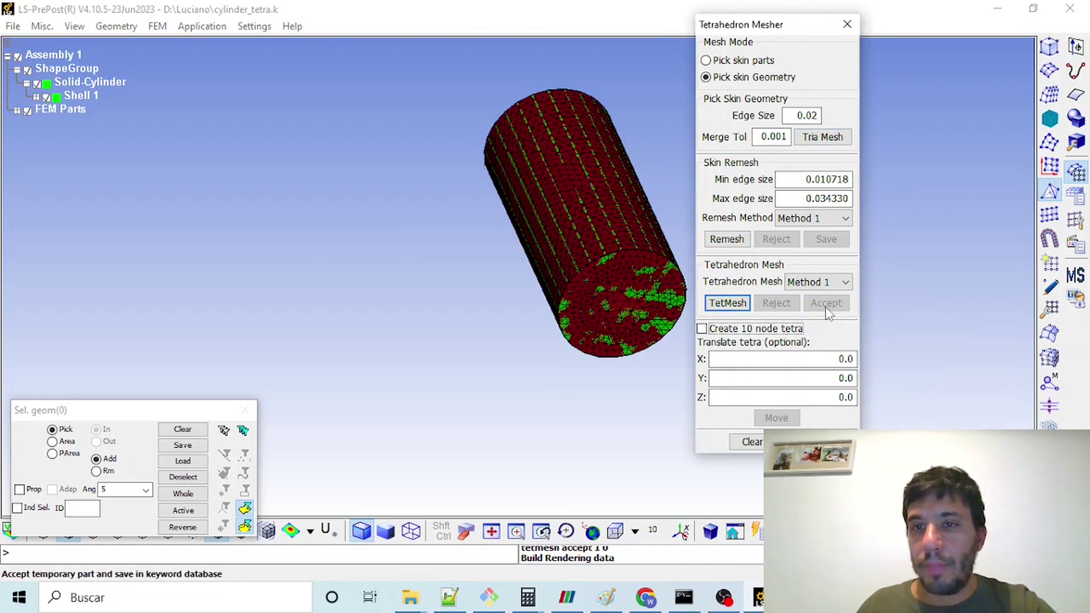
Hide the Solid-Cylinder geometry and save the keyword file as cylinder_tetra_dense.k.
click(36, 84)
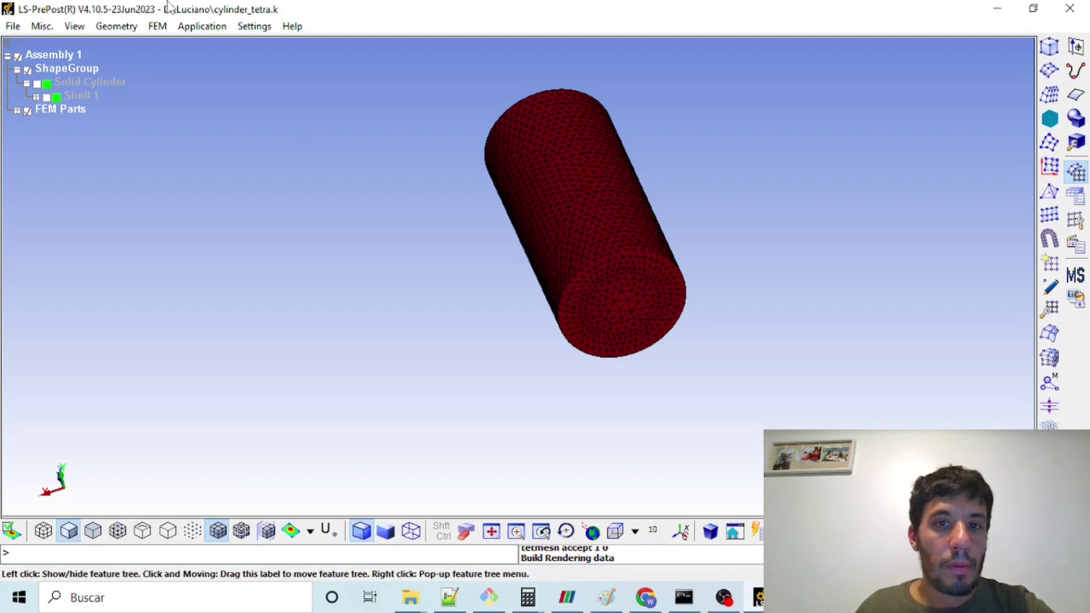
click(8, 26)
mouse_move(72, 136)
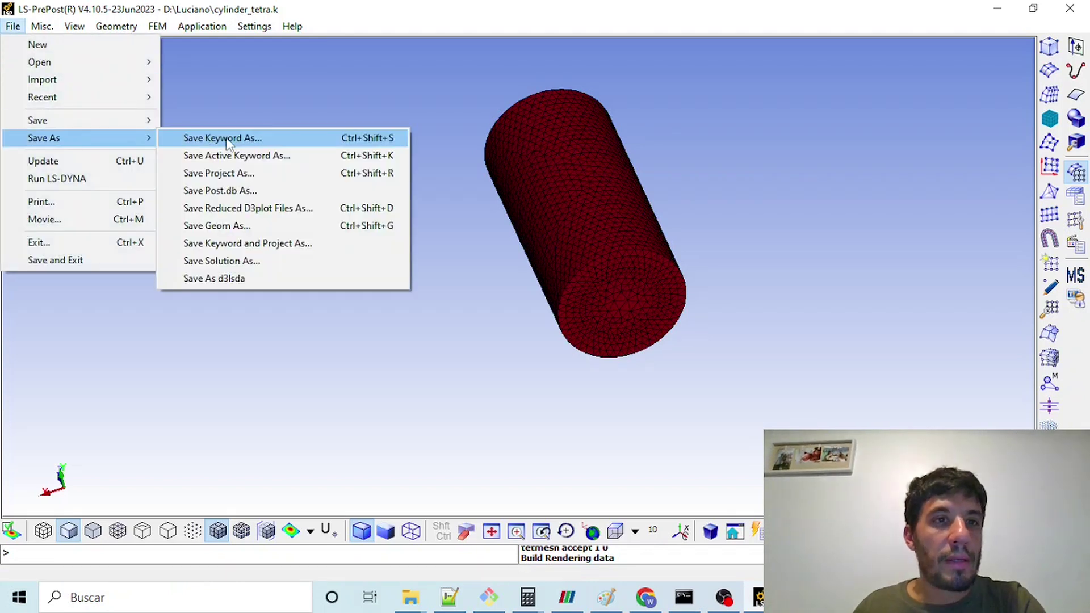
click(216, 136)
click(178, 128)
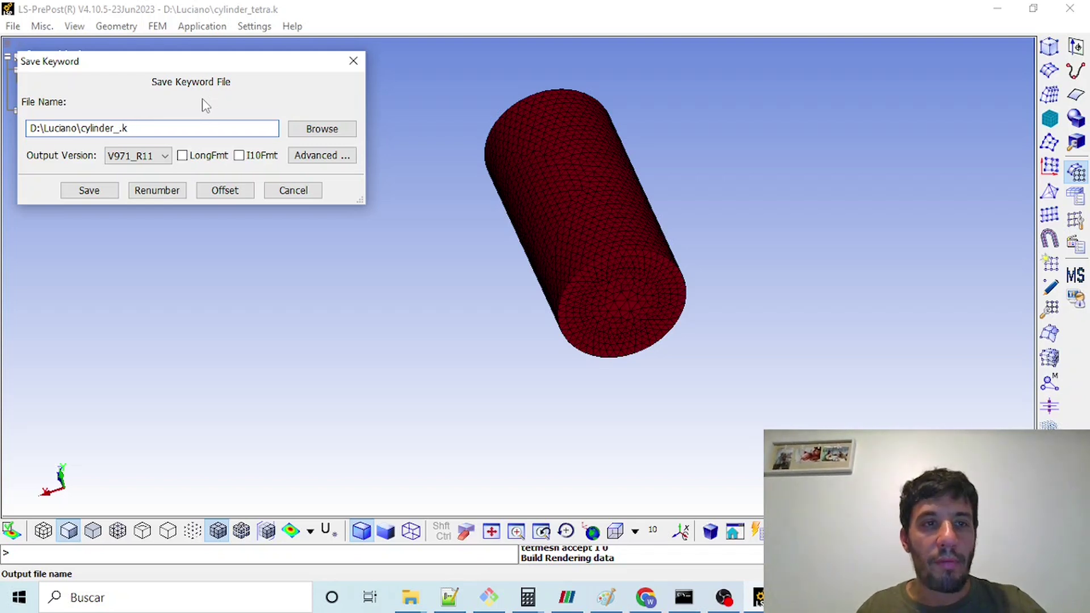
text(tetra_dens)
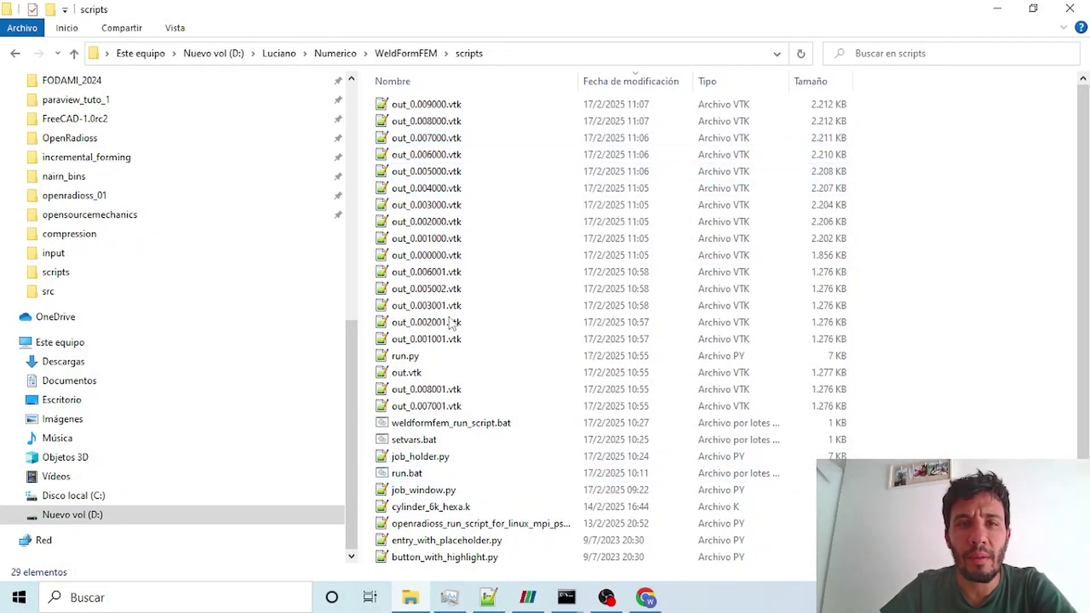
Go from WeldFormFEM into its scripts folder and select run.bat.
click(407, 473)
click(400, 53)
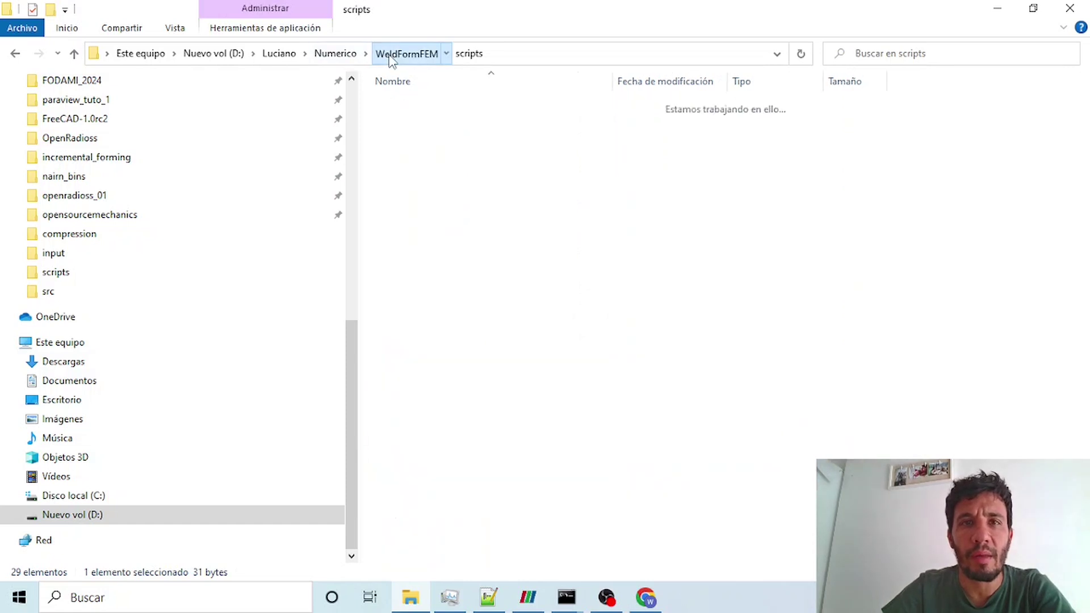
double_click(485, 188)
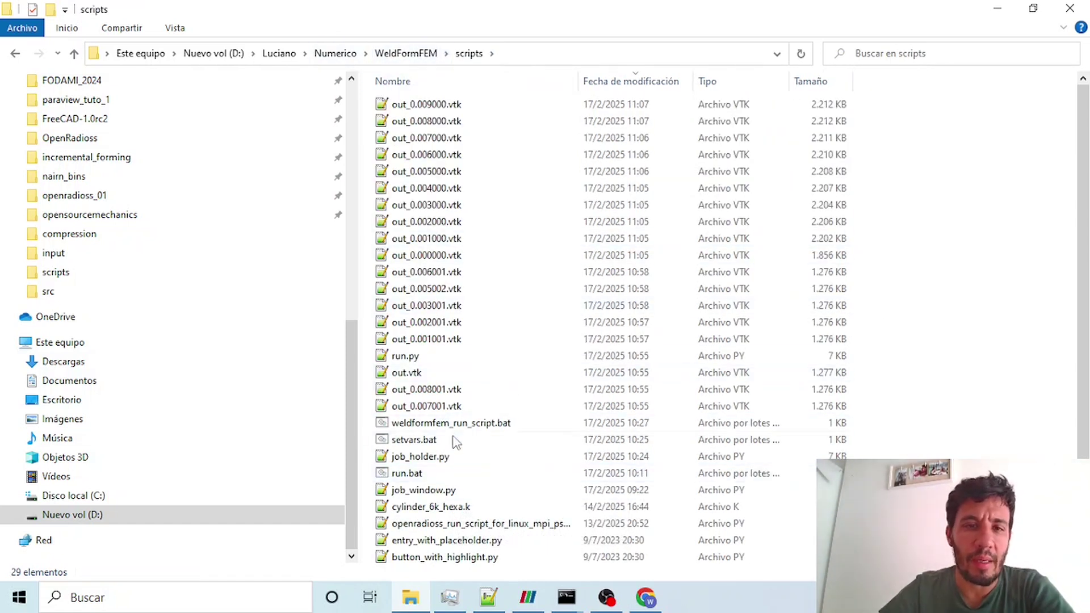
click(420, 475)
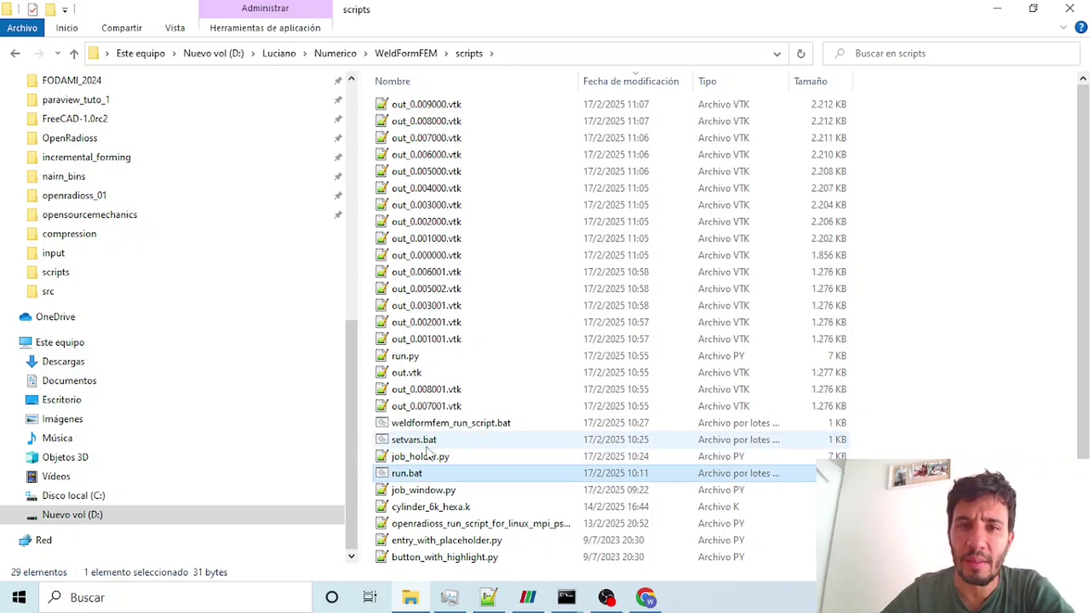
Start run.bat, choose Compression_hexa.json as the job file, and view it in Notepad++.
key(Return)
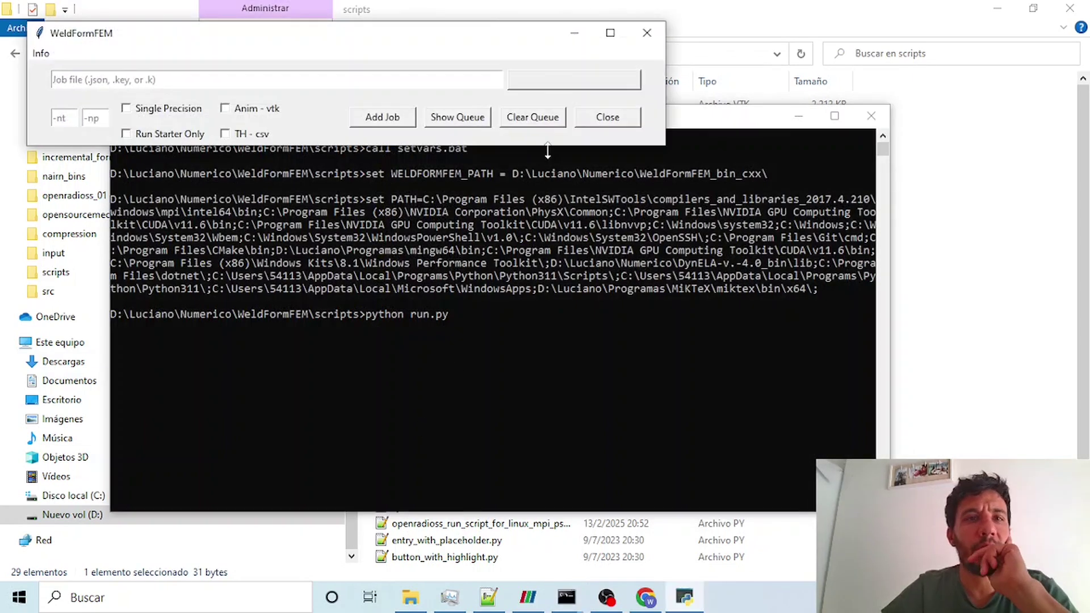
click(555, 83)
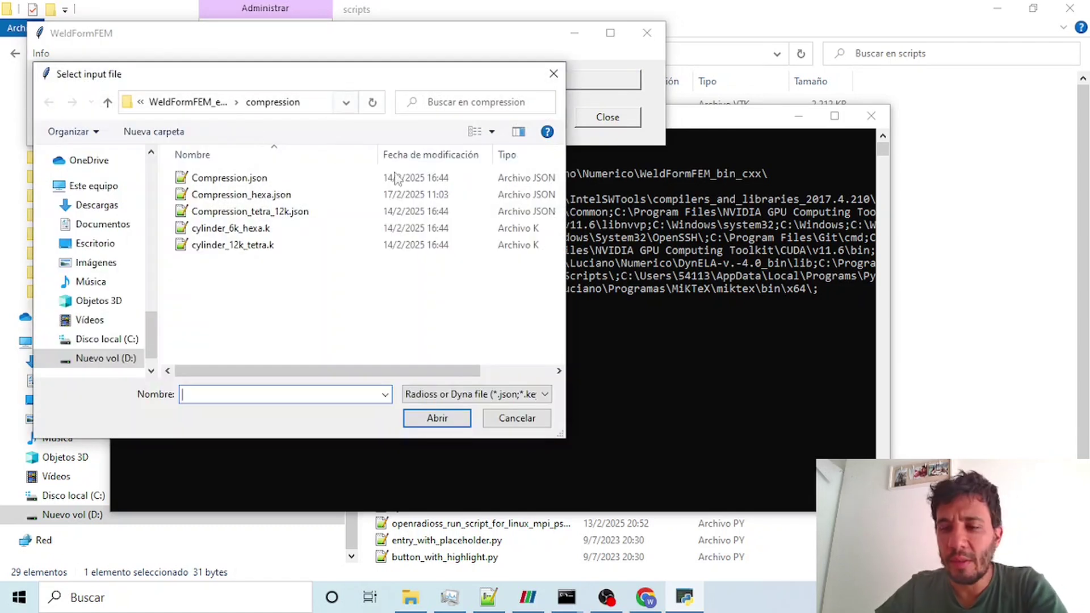
click(276, 196)
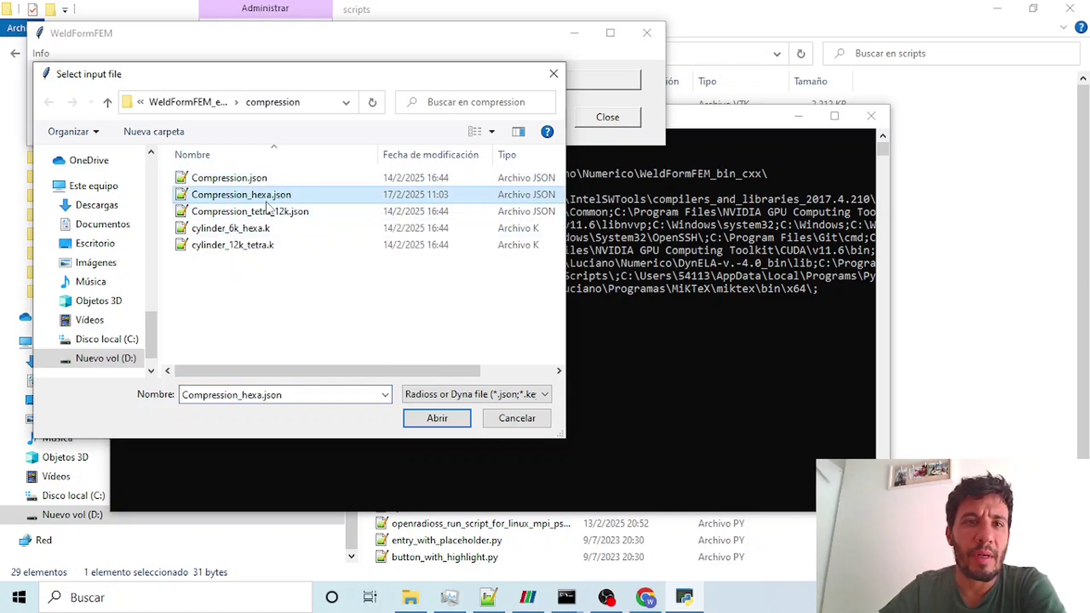
click(489, 600)
scroll(518, 360, up, 13)
drag(87, 195, 54, 95)
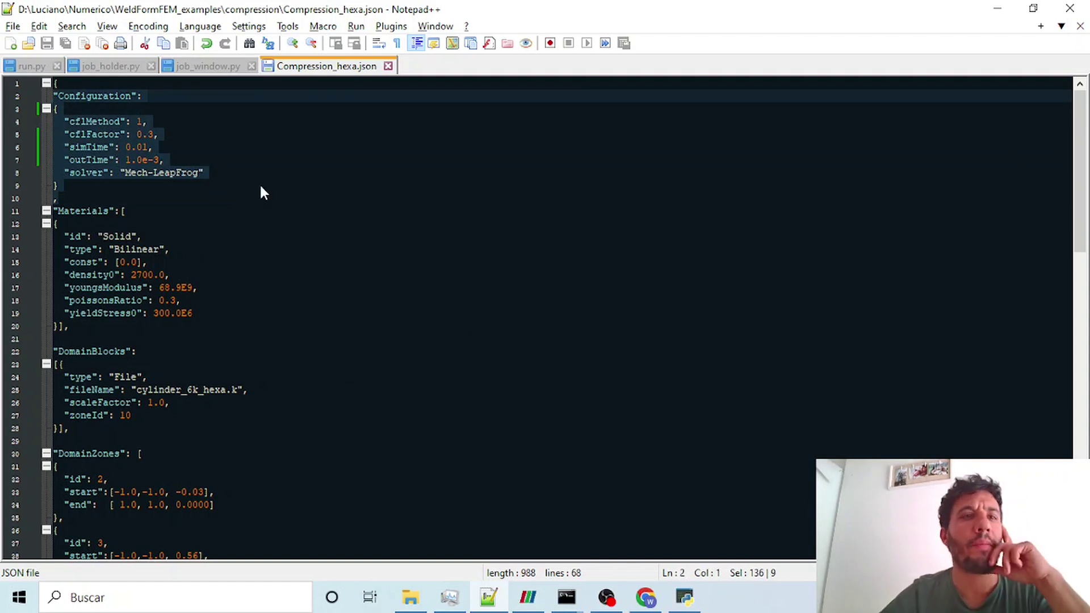
scroll(181, 345, down, 16)
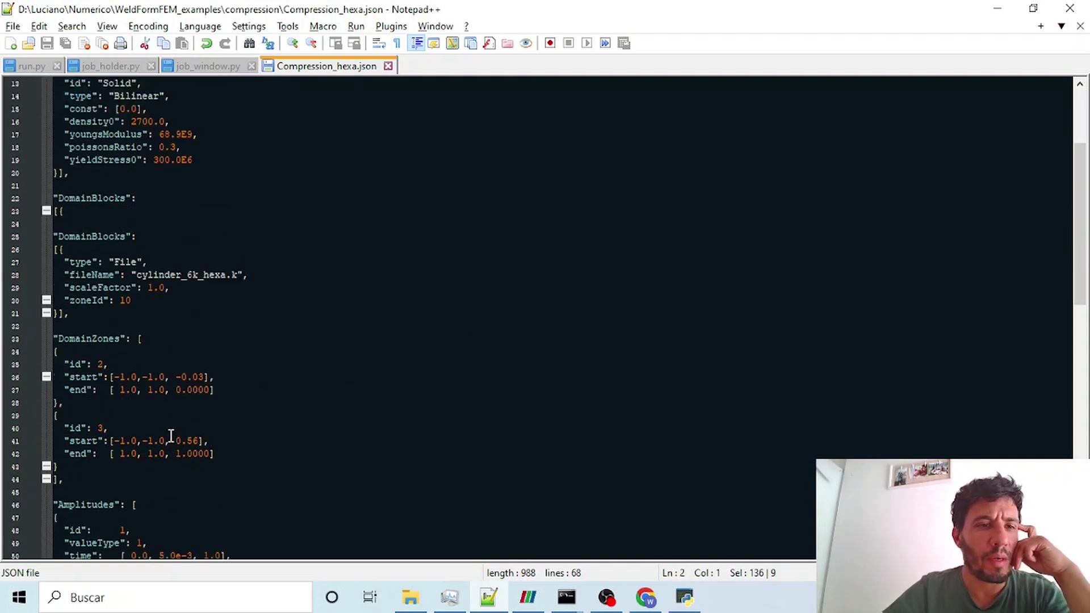
scroll(246, 324, down, 5)
scroll(251, 304, up, 20)
click(126, 147)
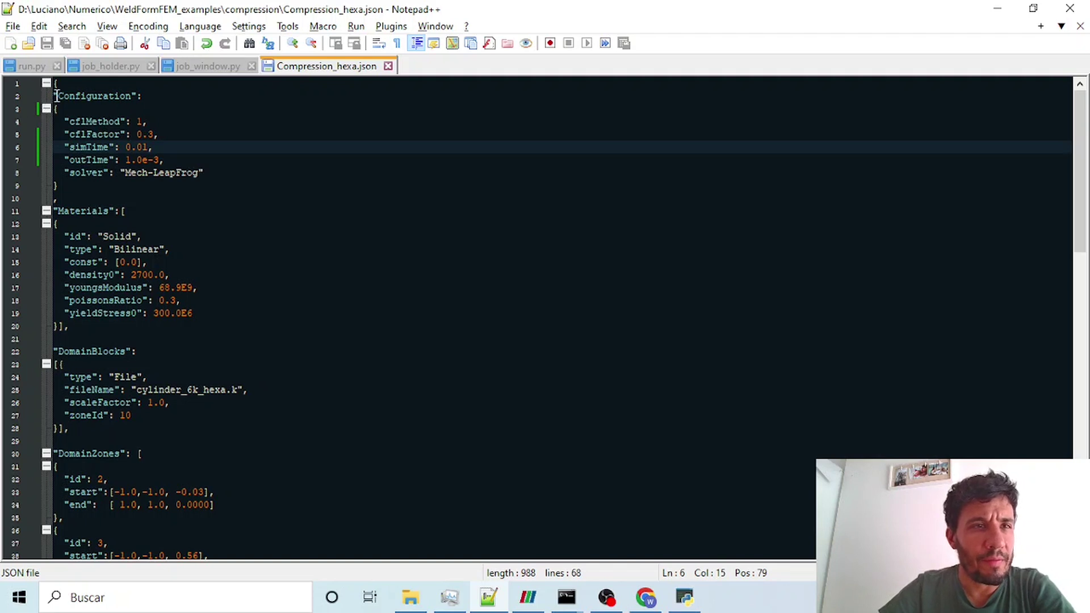
double_click(74, 95)
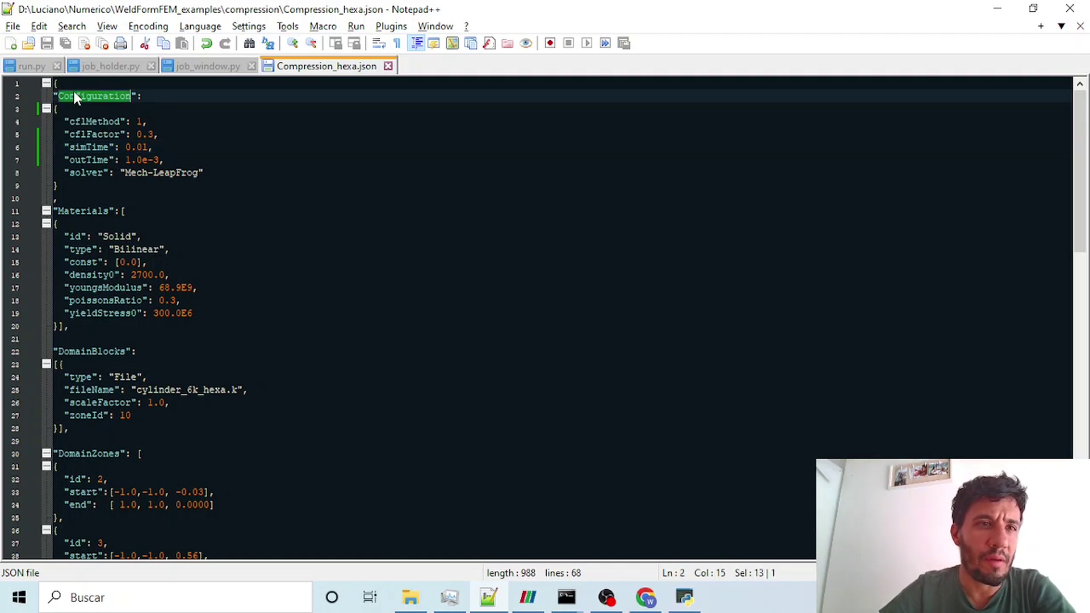
drag(253, 166, 13, 102)
scroll(160, 208, down, 3)
scroll(153, 231, up, 1)
scroll(128, 238, down, 2)
scroll(113, 258, down, 2)
double_click(169, 161)
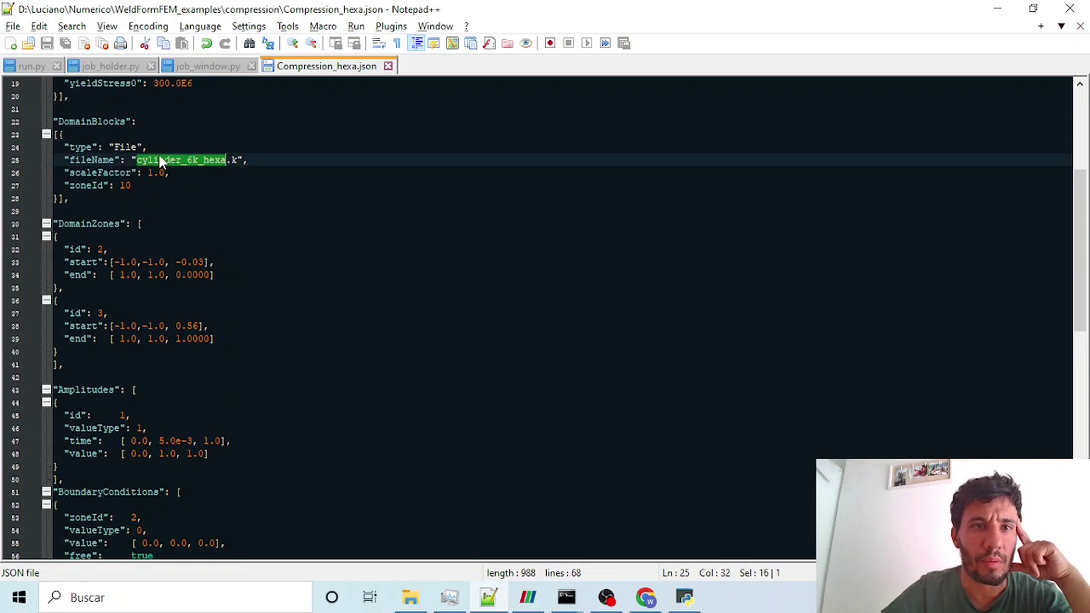
drag(250, 161, 3, 160)
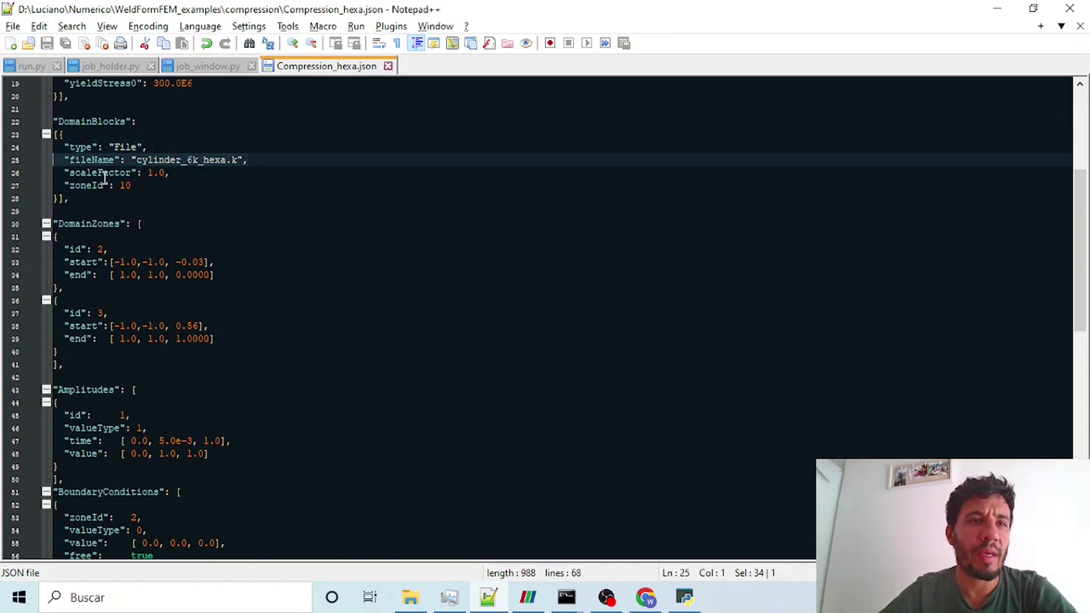
drag(98, 207, 52, 121)
scroll(83, 250, down, 2)
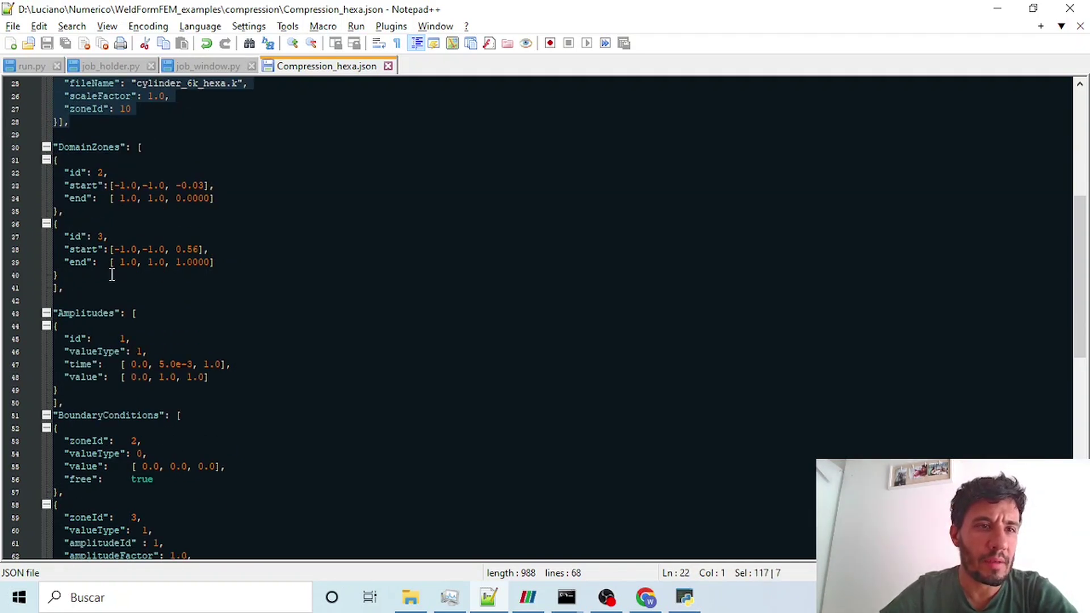
drag(107, 282, 3, 149)
scroll(227, 364, down, 2)
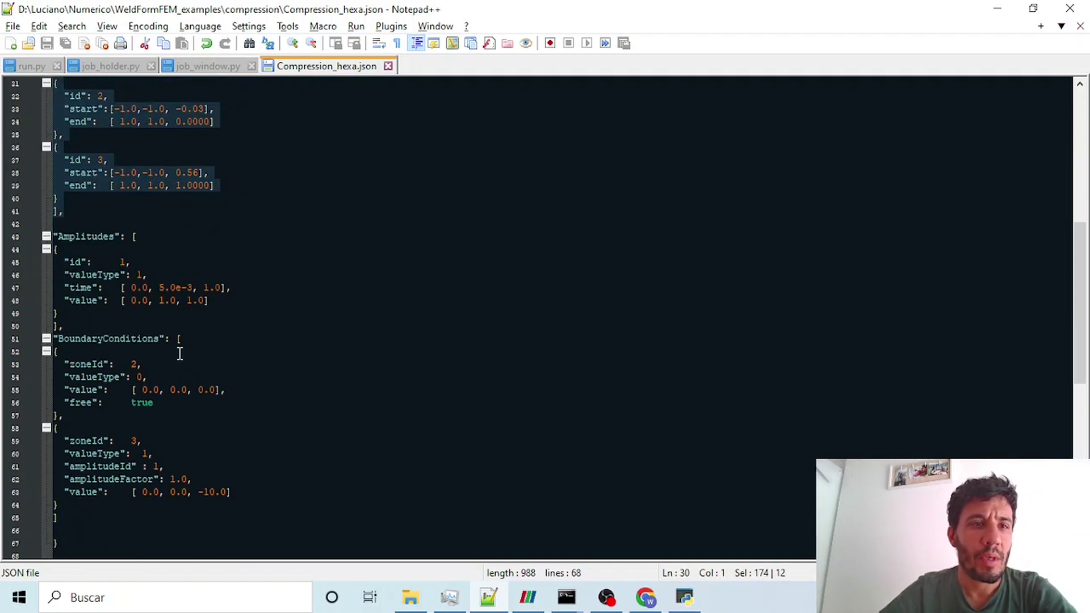
drag(147, 415, 11, 335)
drag(174, 512, 2, 423)
scroll(299, 443, up, 2)
drag(129, 297, 3, 148)
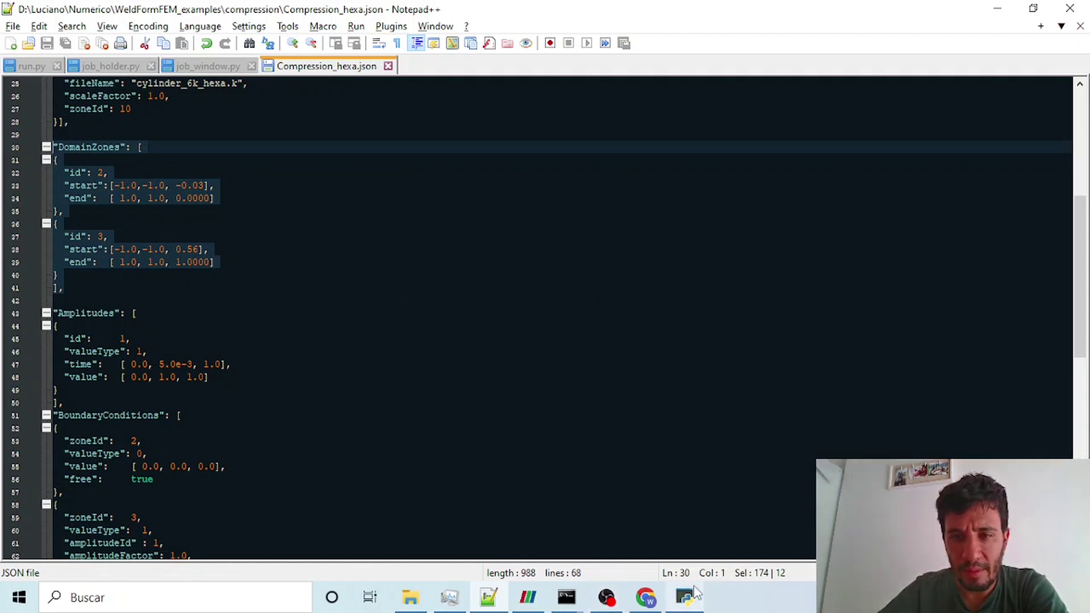
Open Compression_hexa.json as the job file, add the job, and start the hexa run.
key(alt+Tab)
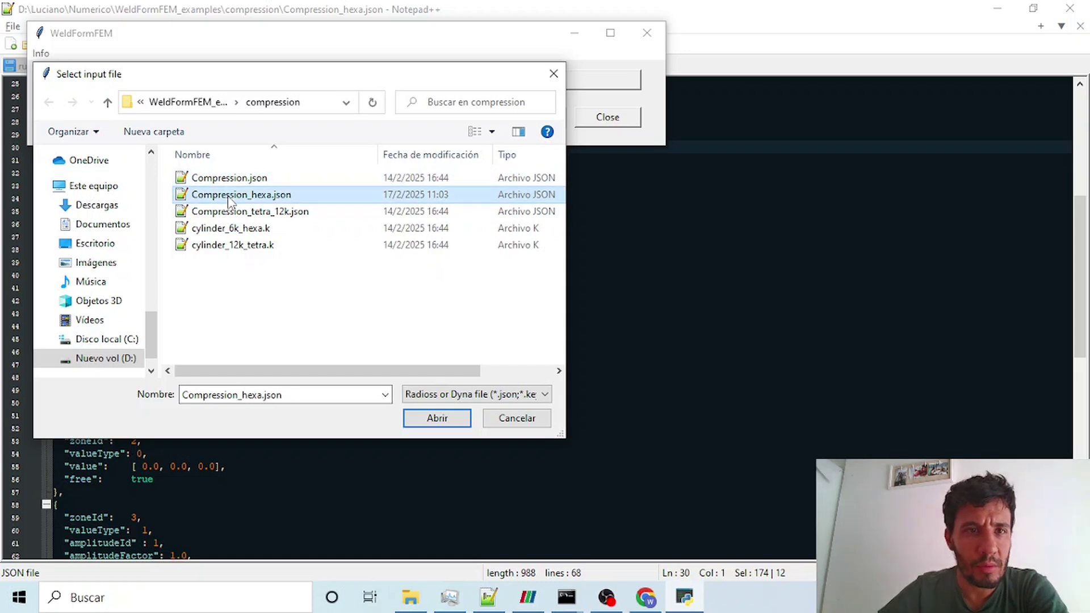
click(431, 419)
click(377, 117)
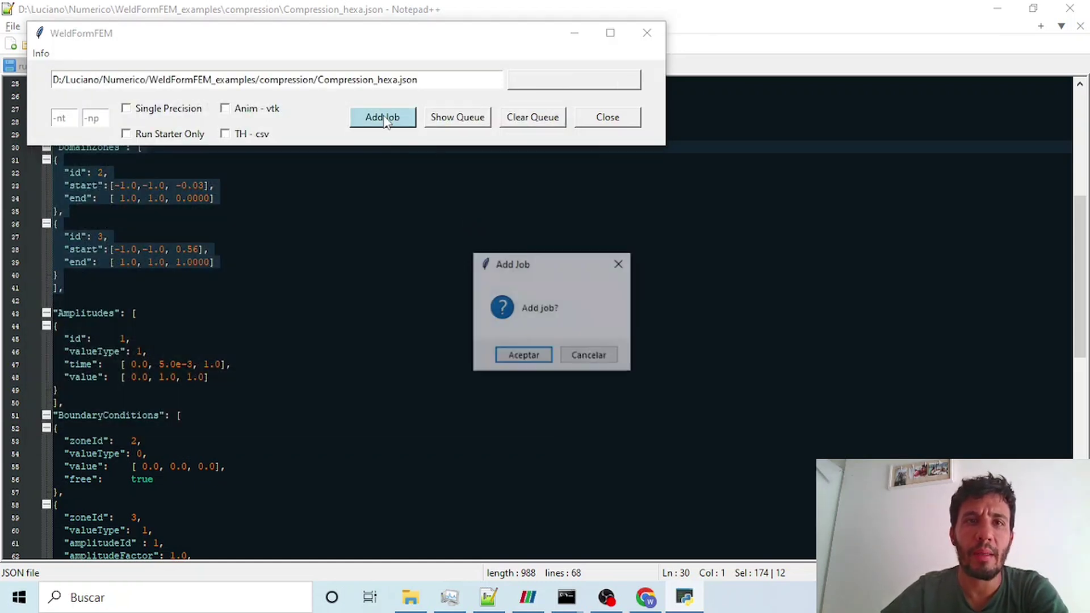
click(519, 356)
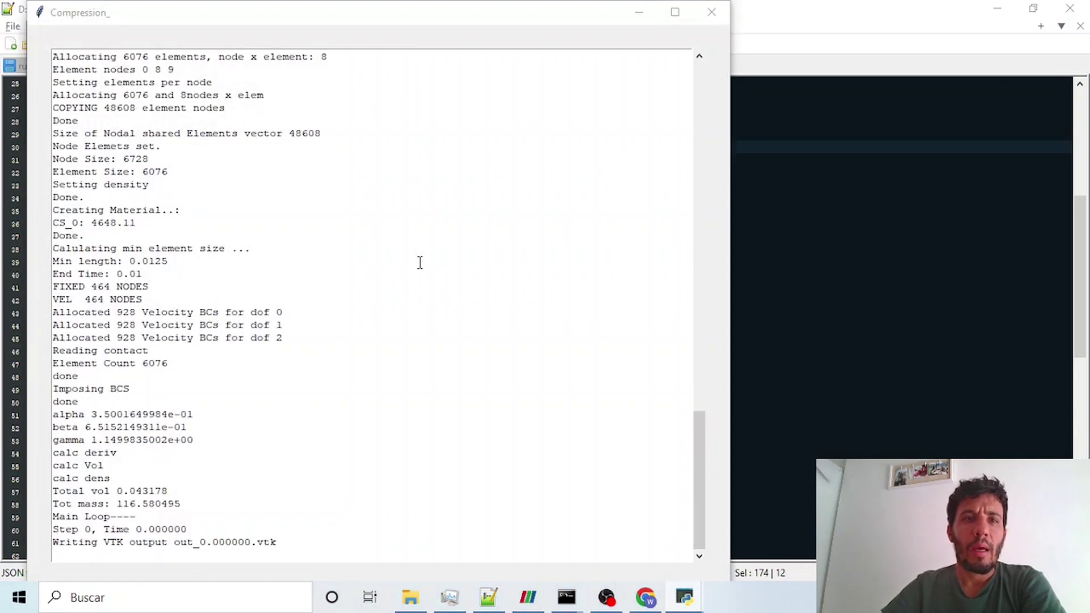
Inspect the solver log's launch and mesh-reading lines.
drag(289, 25, 429, 15)
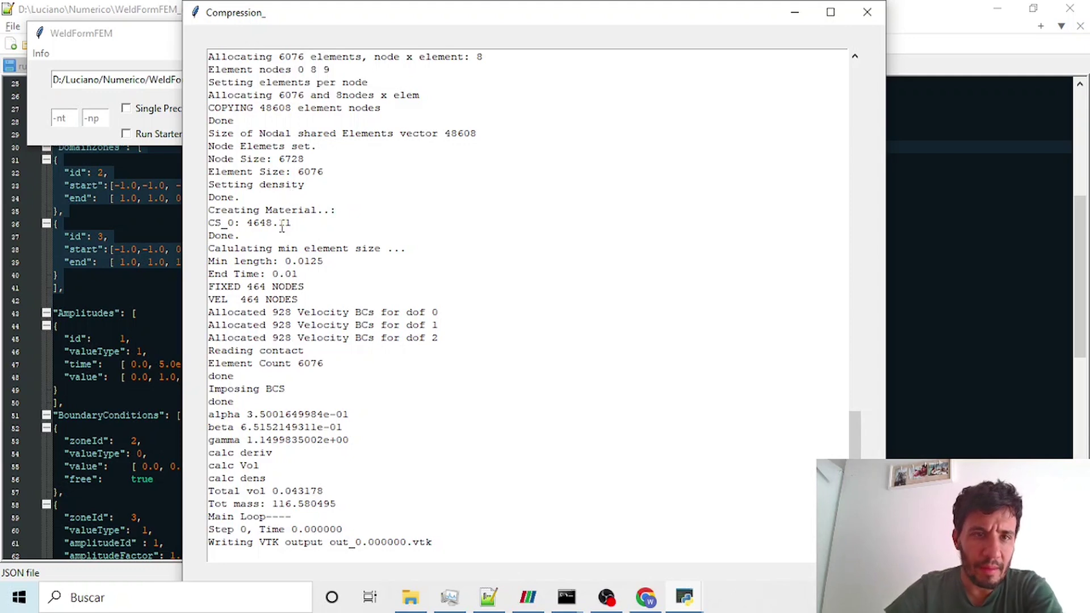
scroll(281, 227, up, 20)
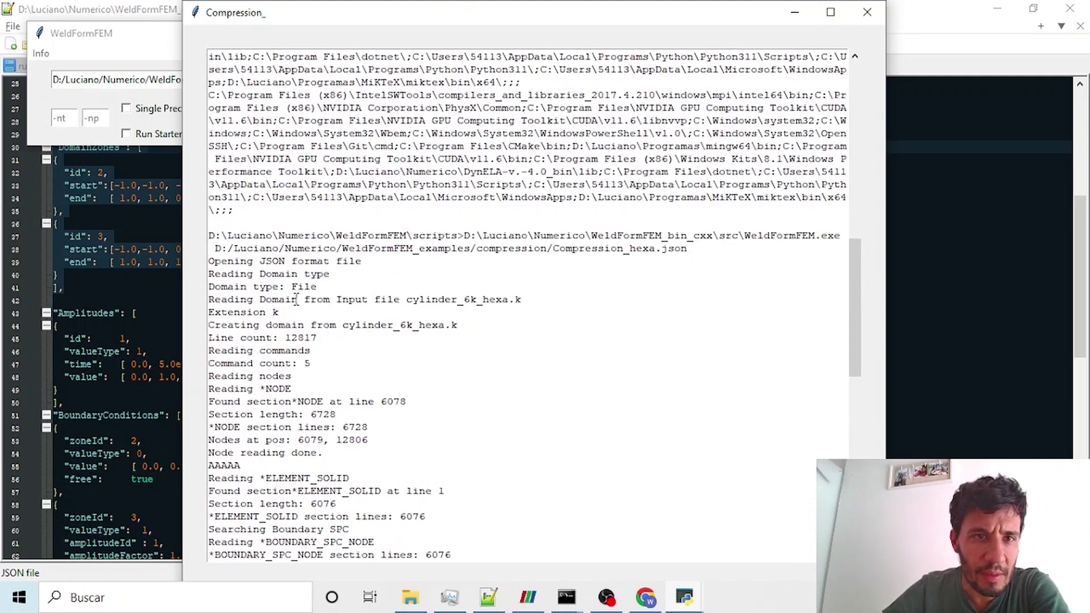
drag(230, 236, 378, 420)
scroll(378, 421, down, 3)
click(360, 253)
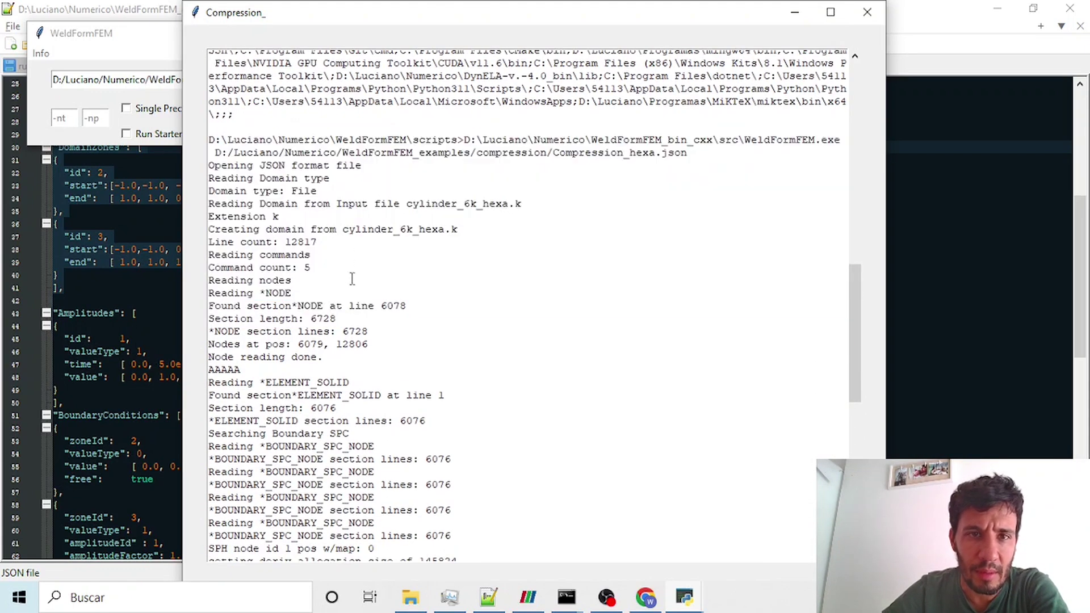
scroll(350, 276, down, 13)
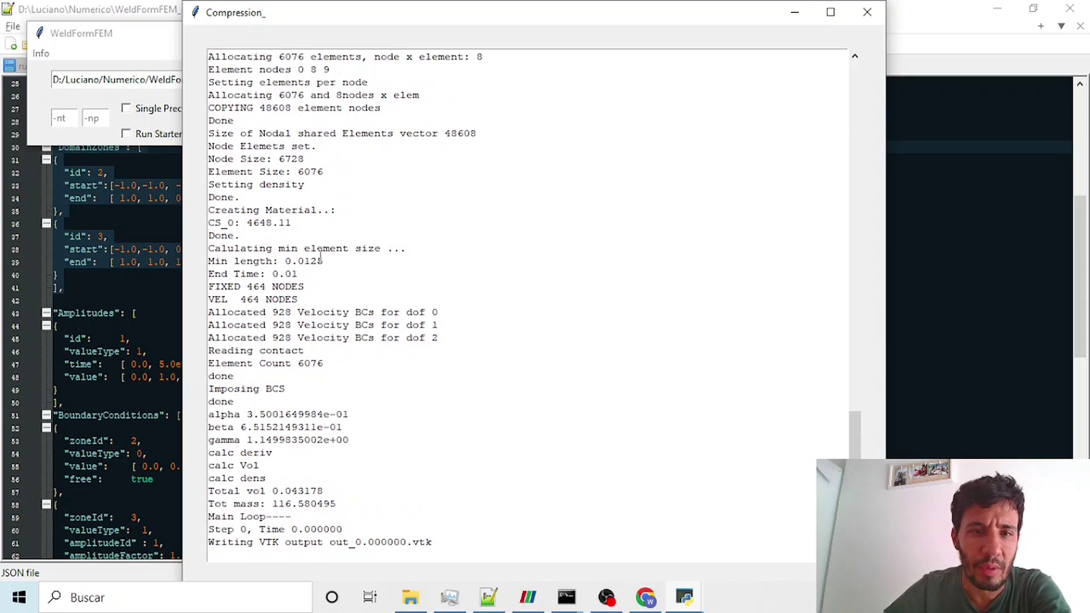
scroll(321, 255, up, 10)
scroll(262, 257, down, 10)
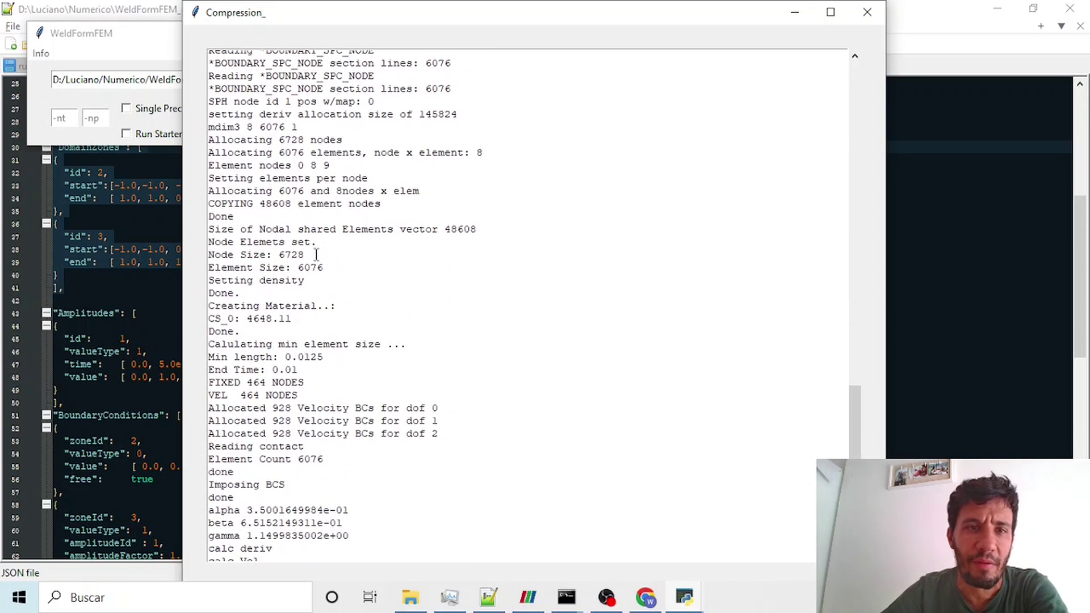
Review the DomainBlocks section of Compression_hexa.json in Notepad++.
click(116, 294)
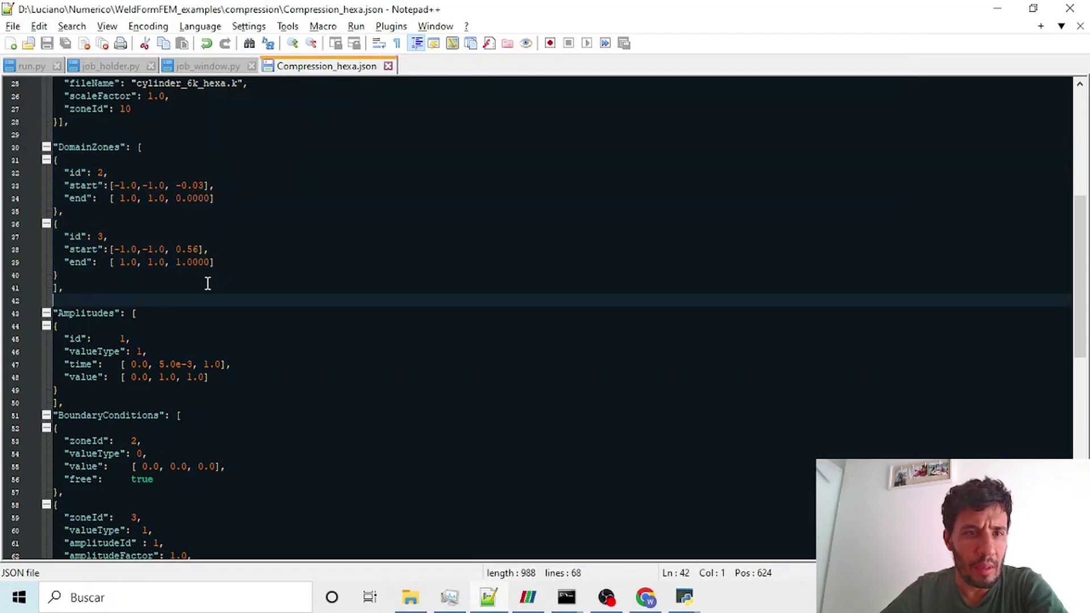
scroll(299, 302, down, 5)
scroll(299, 273, up, 8)
scroll(270, 226, up, 3)
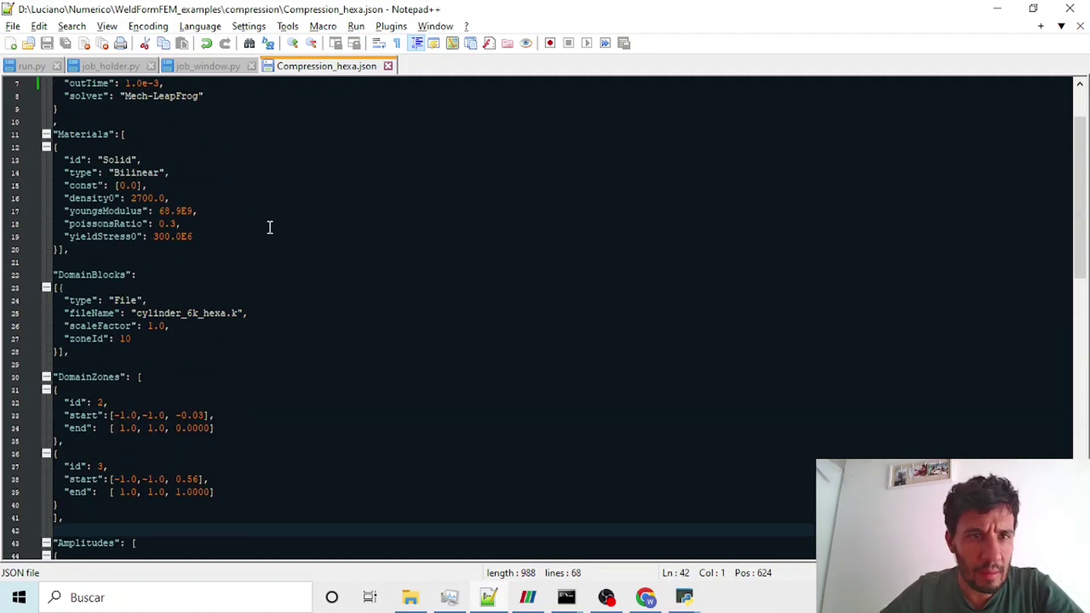
drag(141, 348, 54, 275)
click(284, 348)
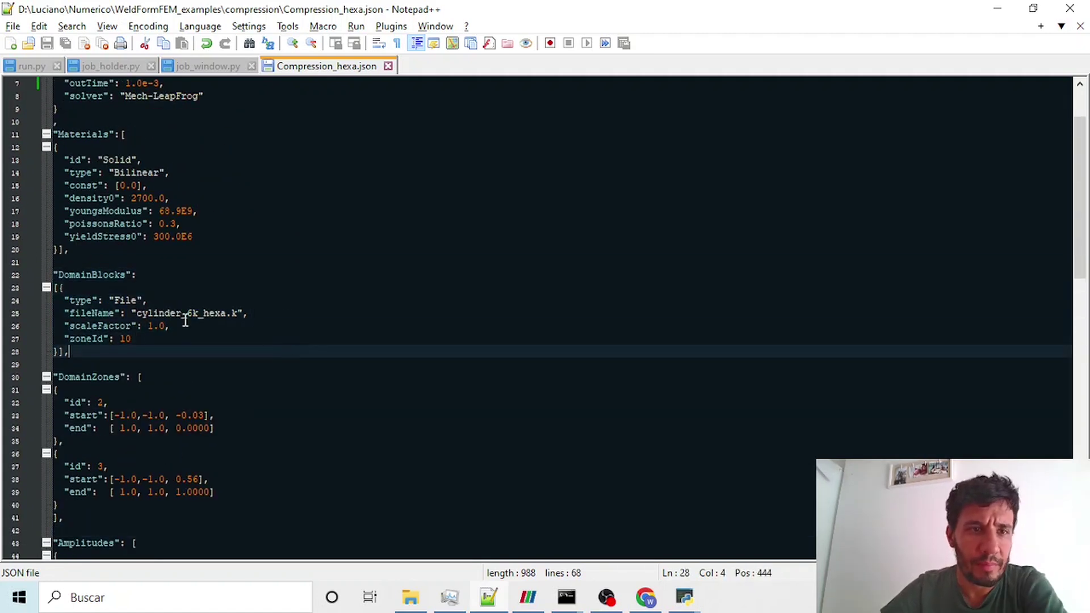
scroll(695, 380, down, 1)
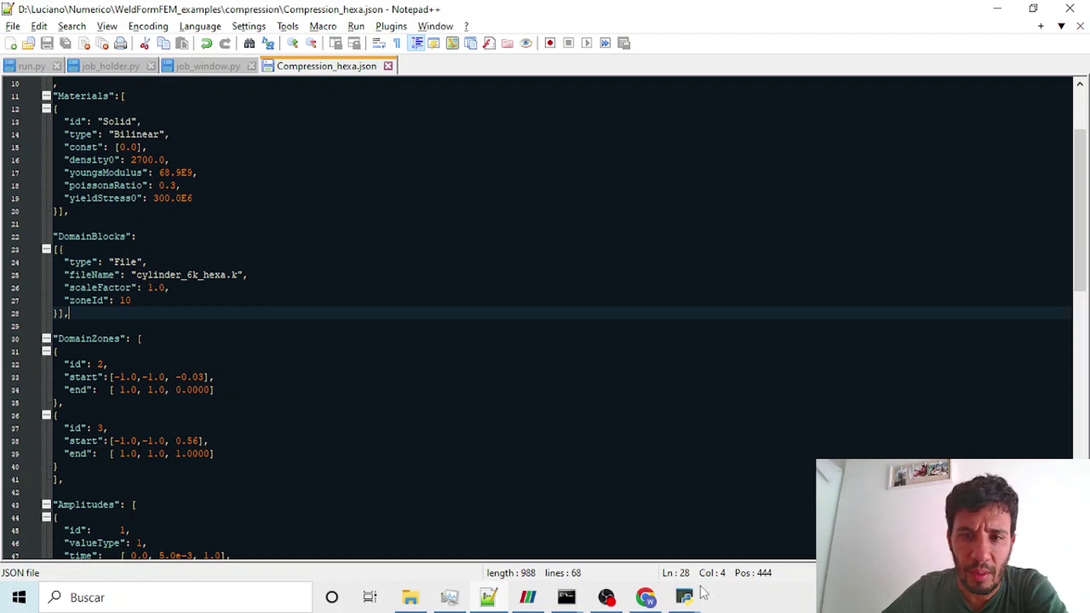
Check the solver log's main-loop progress from Step 0 to Step 1200.
mouse_move(685, 597)
click(726, 531)
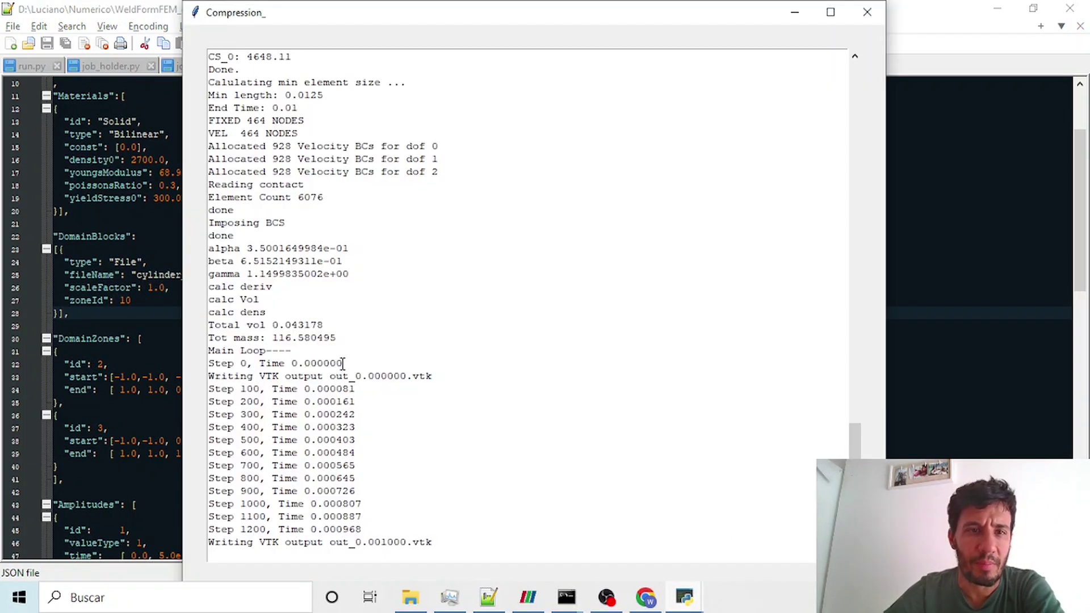
drag(209, 363, 335, 478)
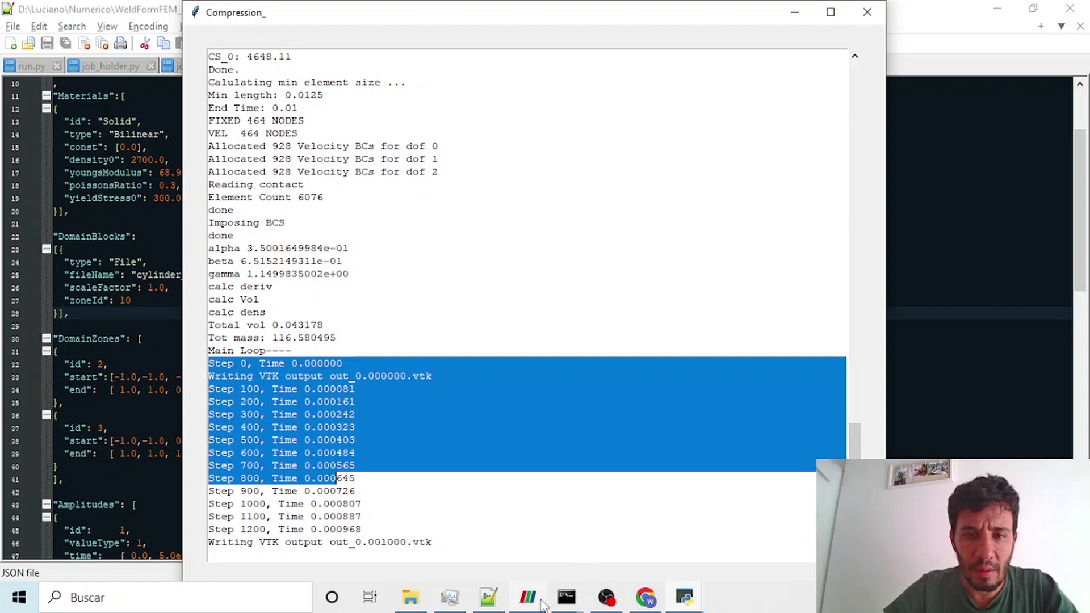
mouse_move(528, 597)
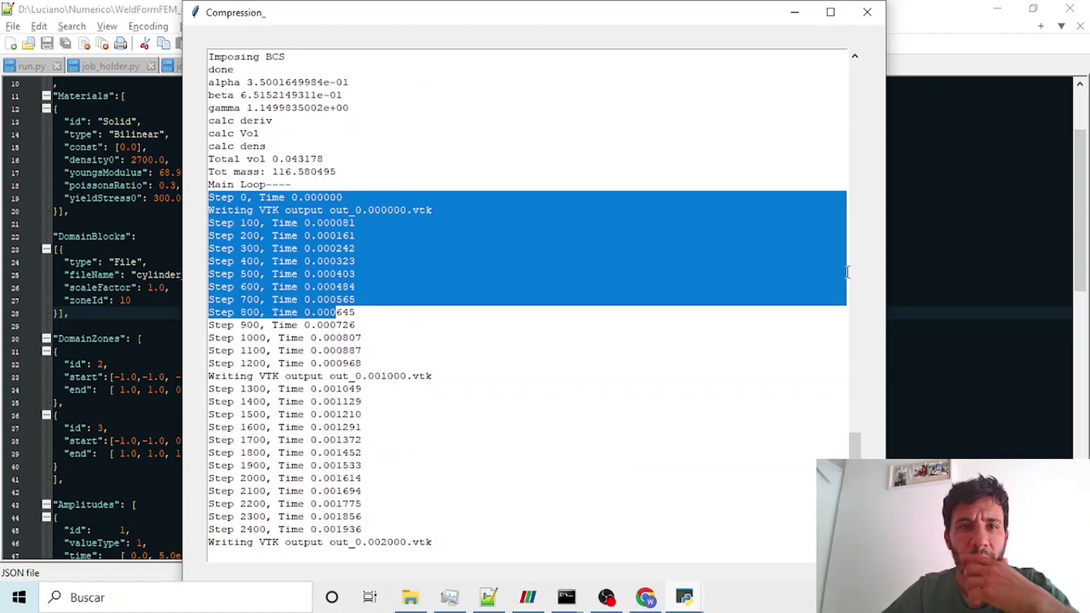
click(637, 339)
drag(247, 146, 498, 351)
Remove the old out_0.001000.vtk results from the ParaView pipeline.
click(528, 598)
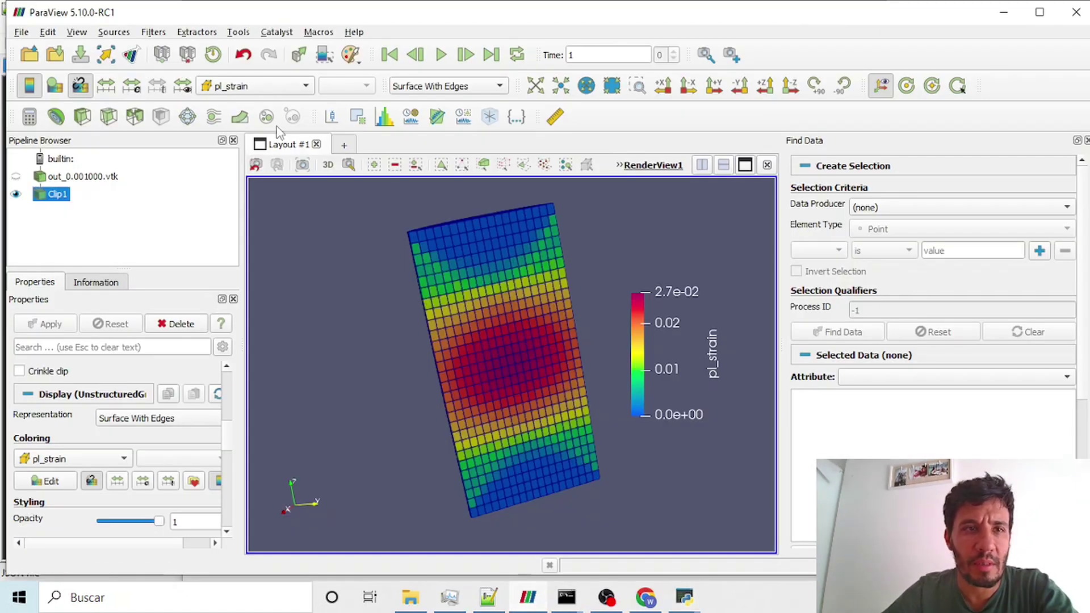
right_click(82, 178)
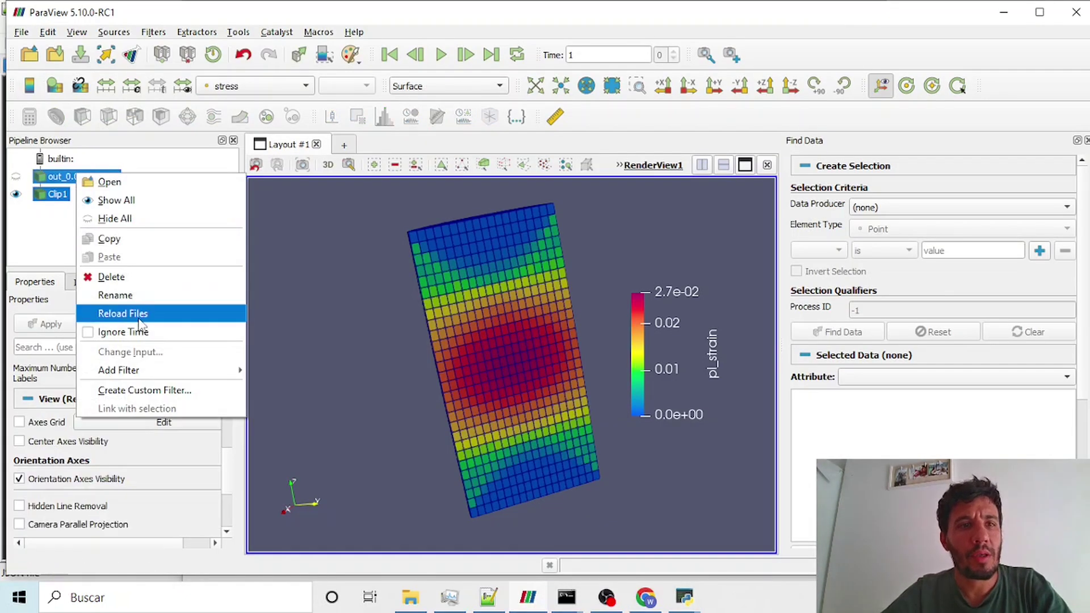
click(108, 275)
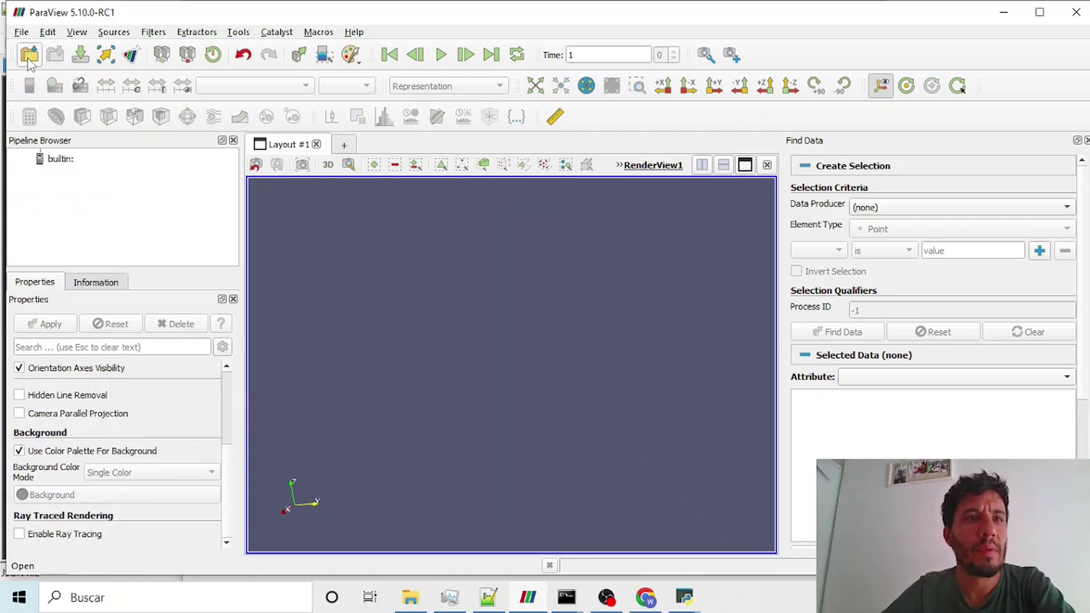
Open out_0.002000.vtk from the scripts folder, sorting files newest first.
click(29, 56)
click(419, 236)
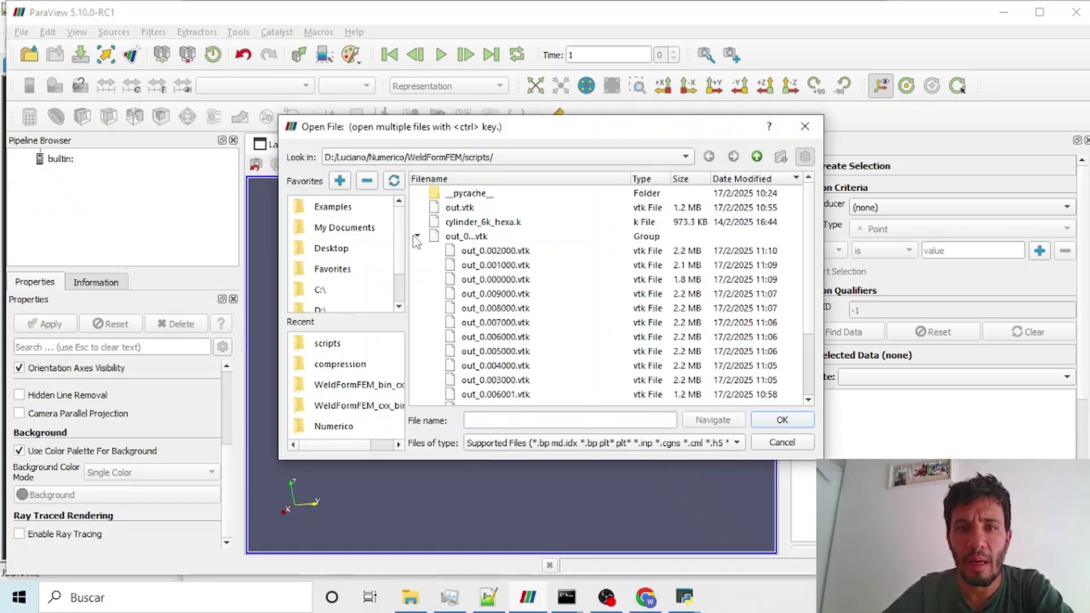
click(758, 181)
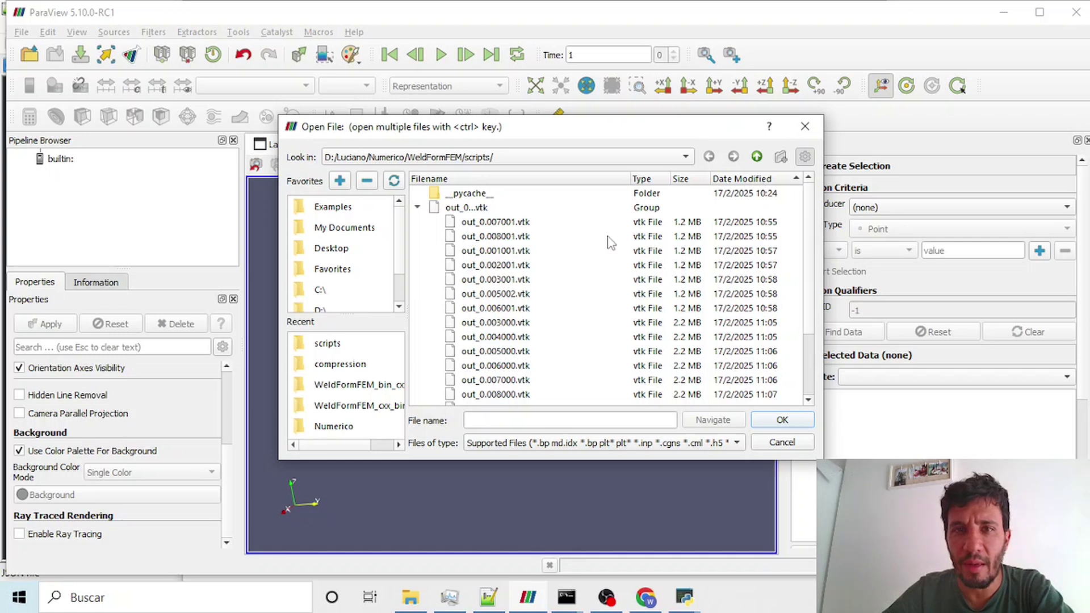
click(742, 180)
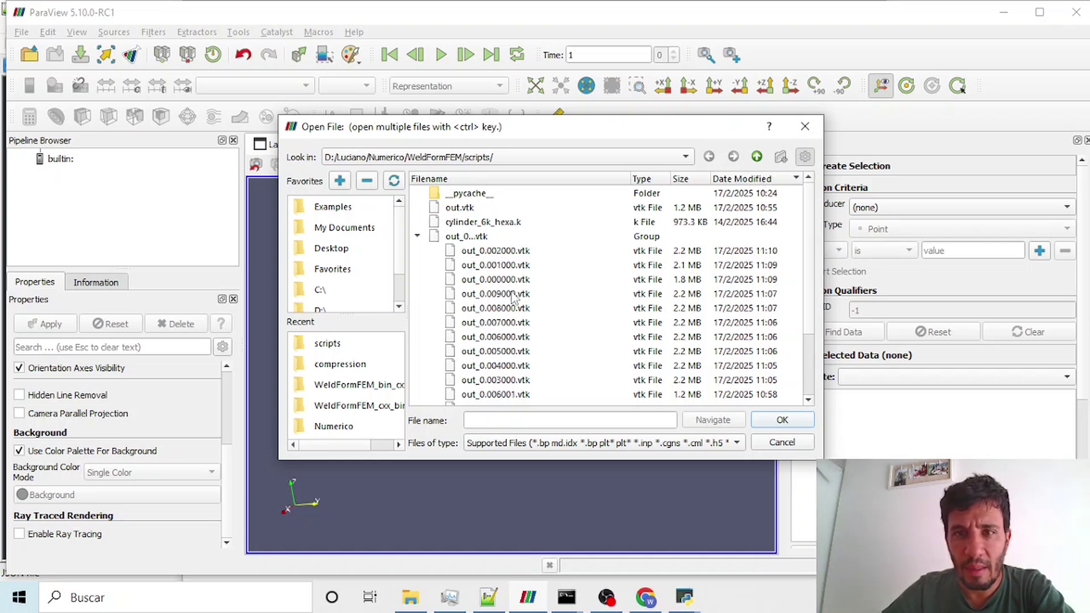
double_click(521, 250)
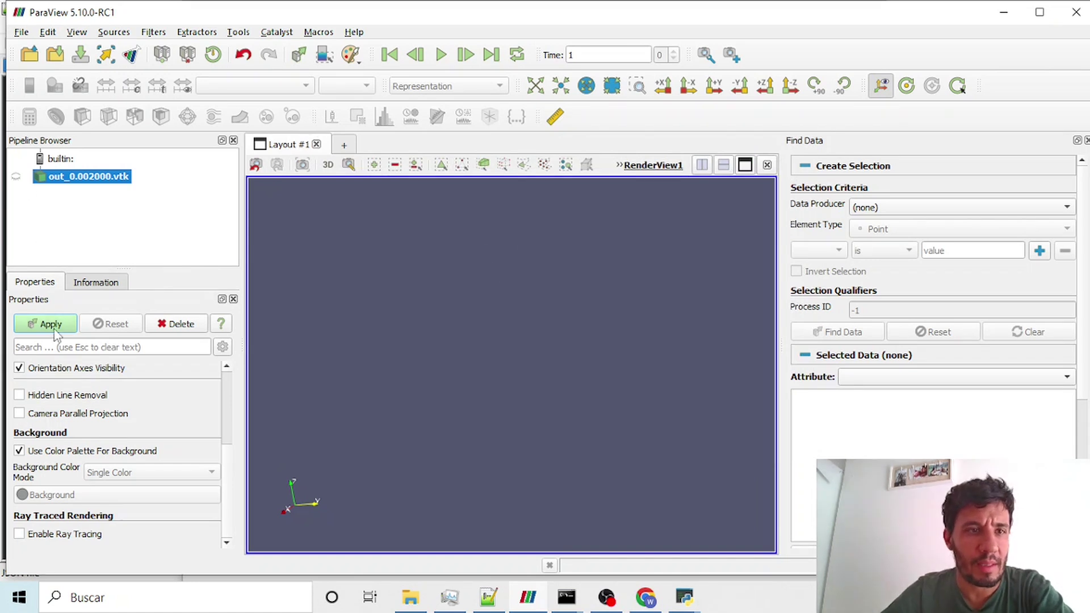
Load out_0.002000.vtk, add a Clip filter, and show the cylinder as Surface With Edges.
click(51, 330)
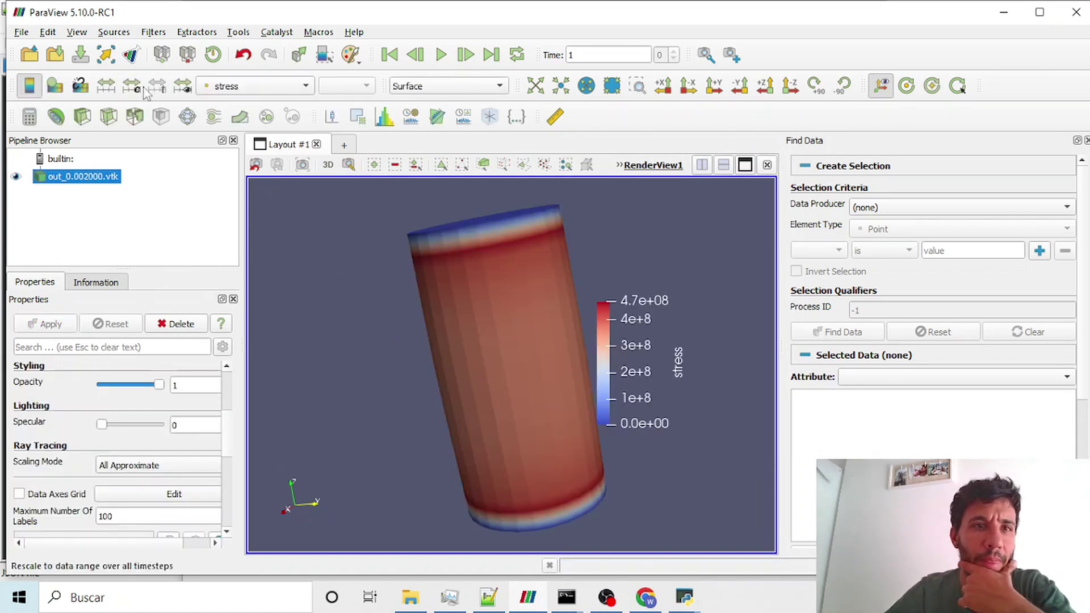
click(82, 118)
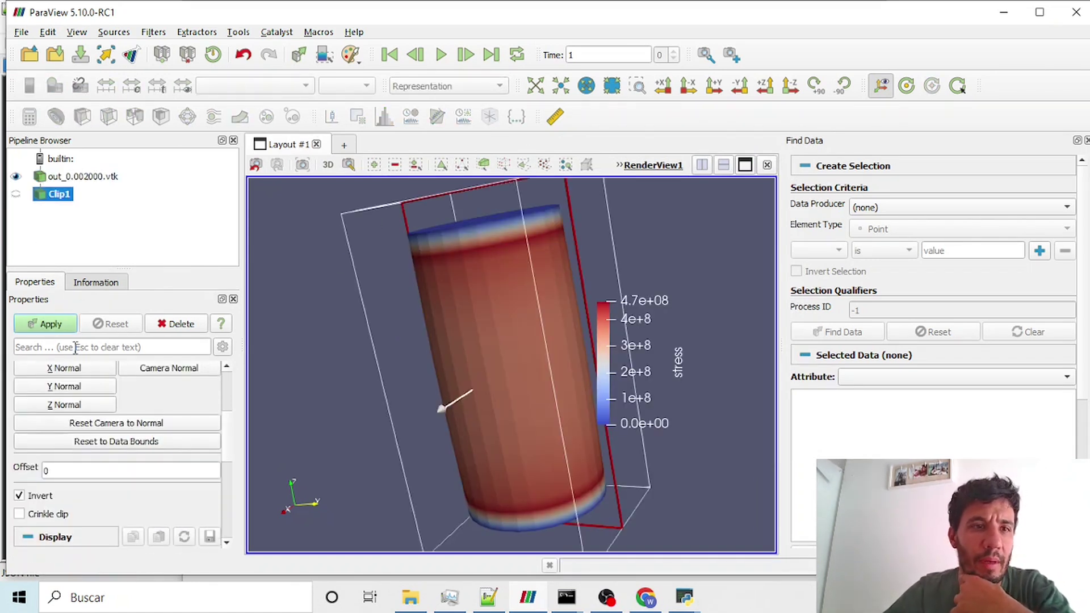
scroll(107, 397, up, 5)
drag(399, 262, 355, 363)
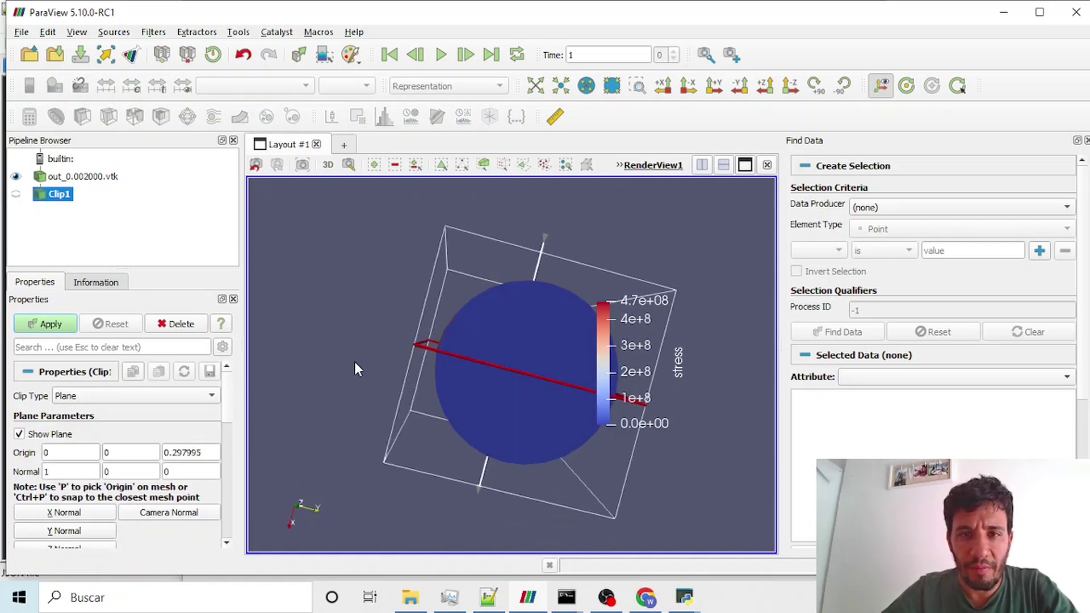
click(94, 181)
click(435, 86)
click(440, 108)
Set the clip normal to 1,1,0, hide the plane, apply, and show edges on the cut.
click(62, 196)
drag(261, 328, 325, 328)
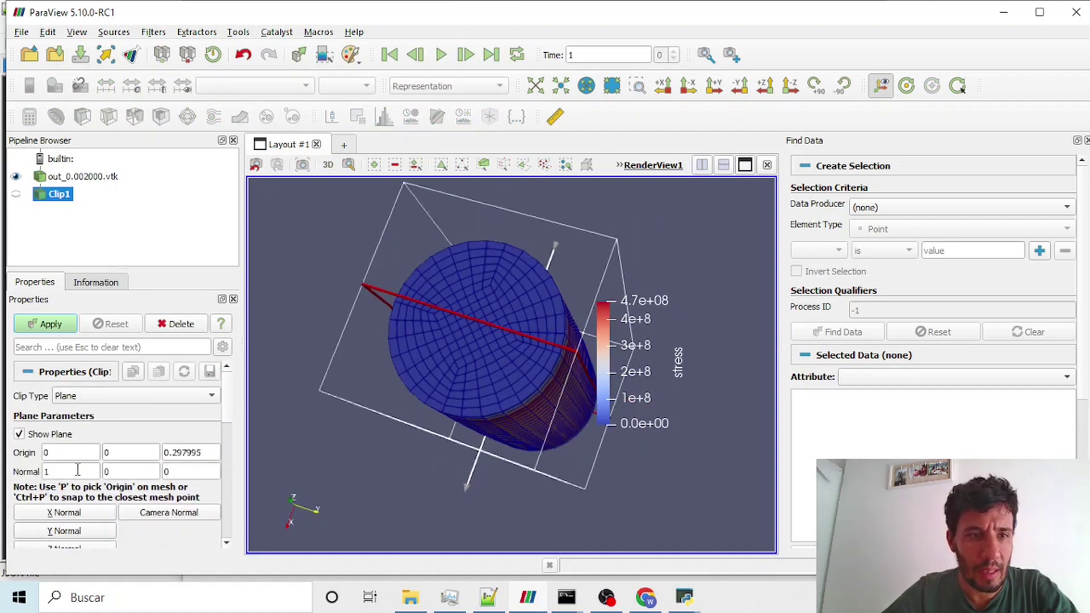
double_click(141, 471)
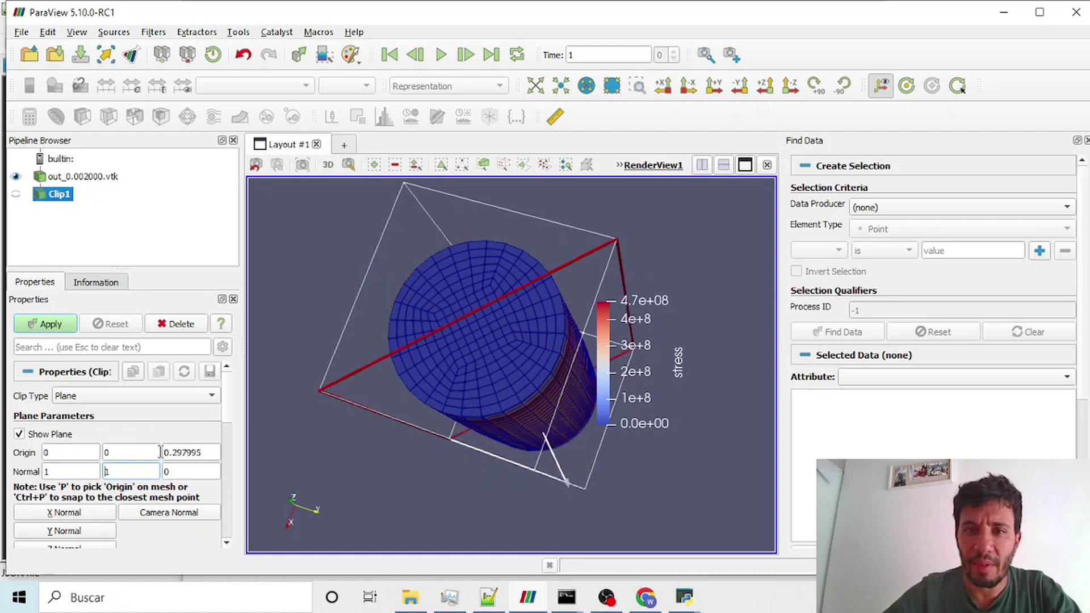
click(32, 436)
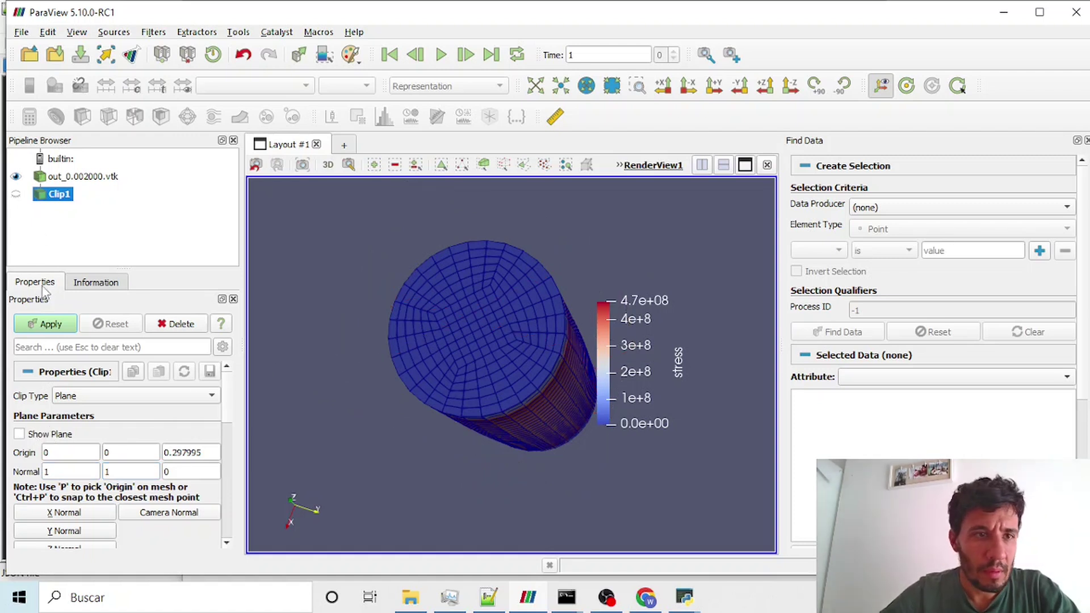
click(50, 325)
drag(478, 444, 445, 233)
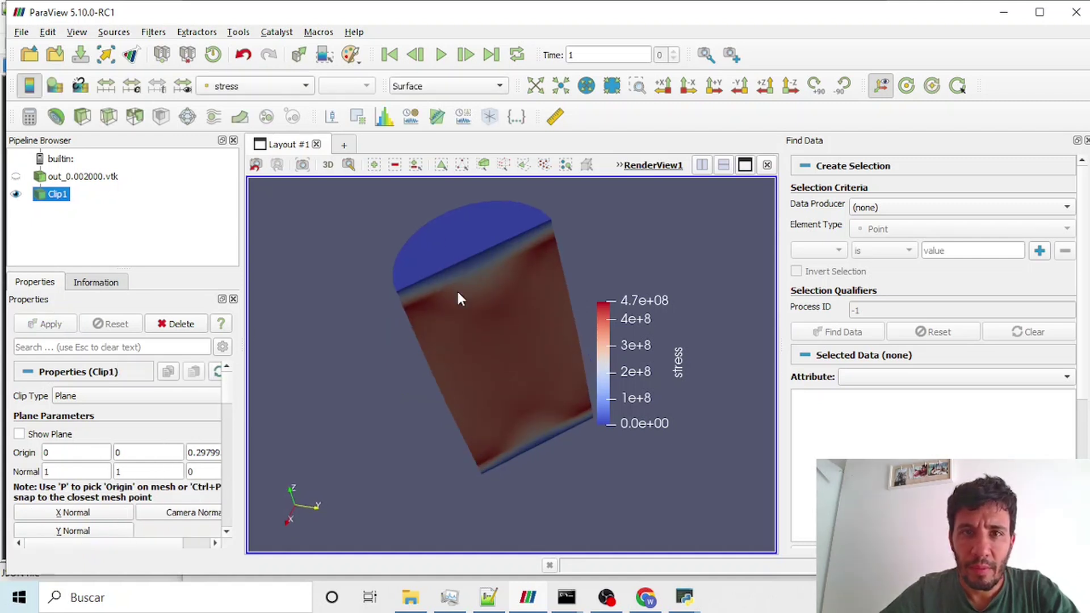
click(454, 91)
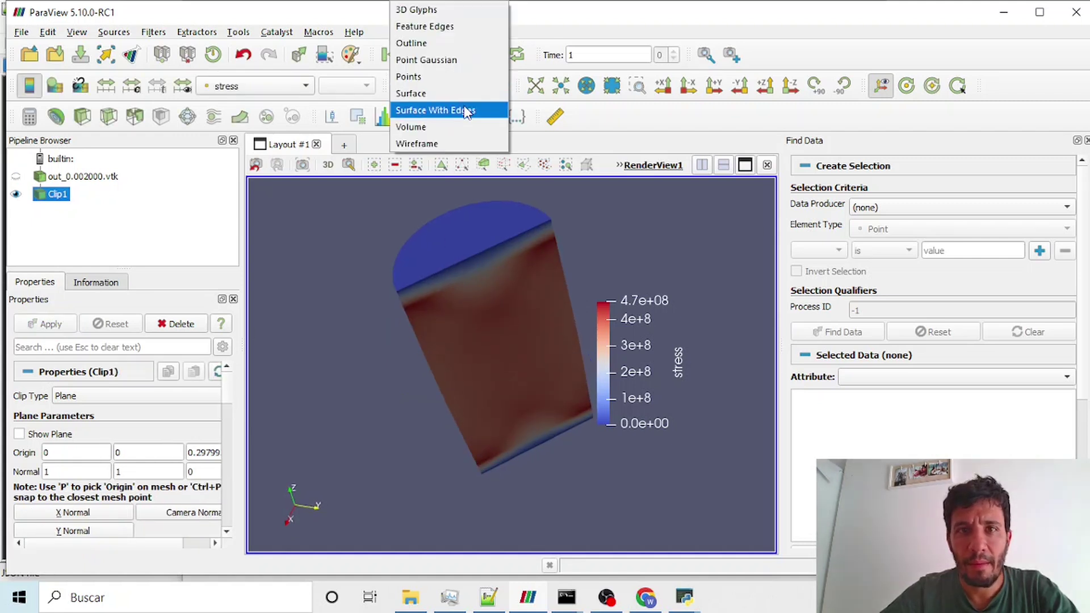
click(449, 109)
drag(454, 470, 413, 411)
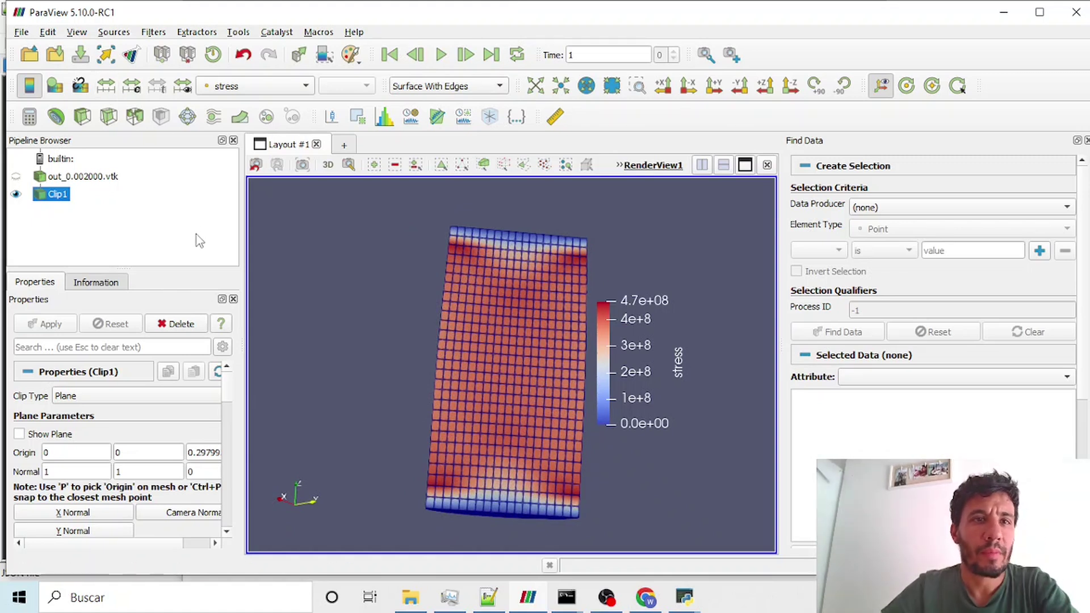
Colour the clipped mesh by pressure, then switch to pl_strain.
click(241, 87)
click(241, 144)
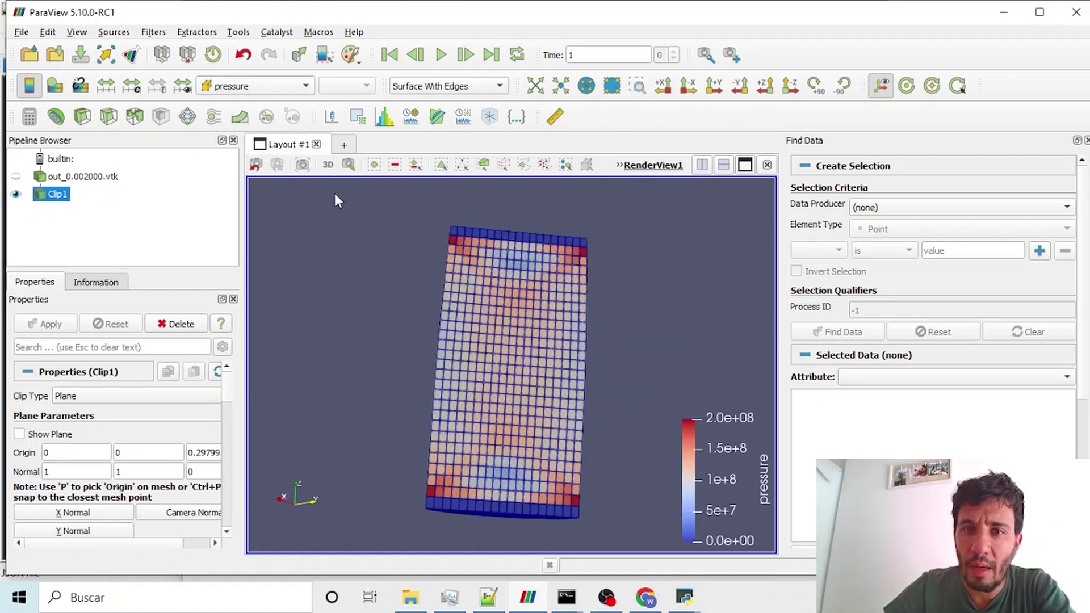
click(250, 86)
click(243, 143)
scroll(119, 392, down, 1)
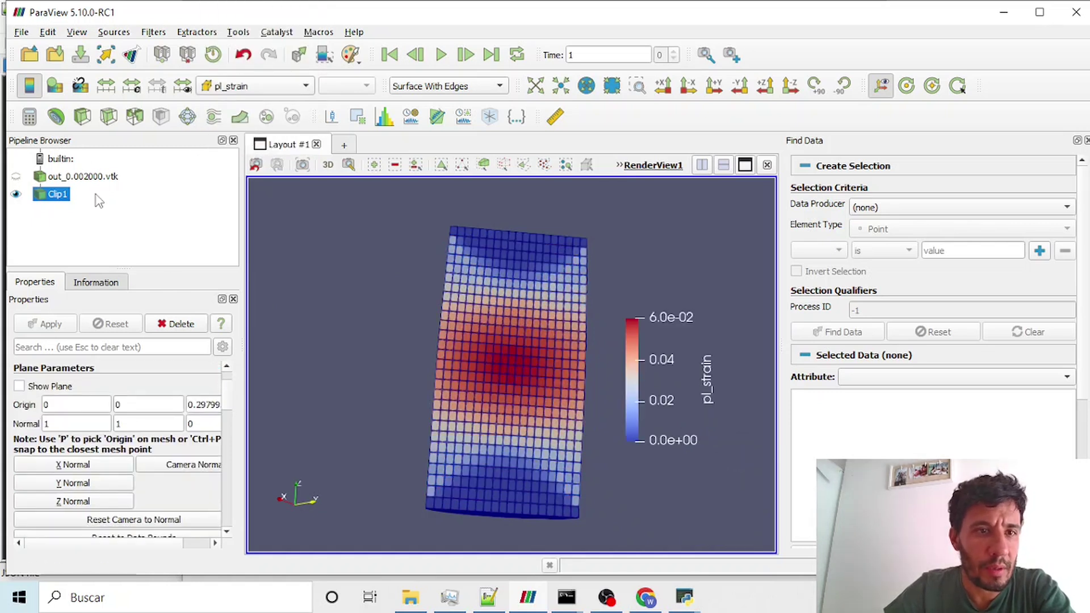
scroll(113, 443, up, 1)
scroll(113, 443, down, 5)
Apply the Rainbow Uniform colour map preset to the pl_strain colouring.
click(194, 481)
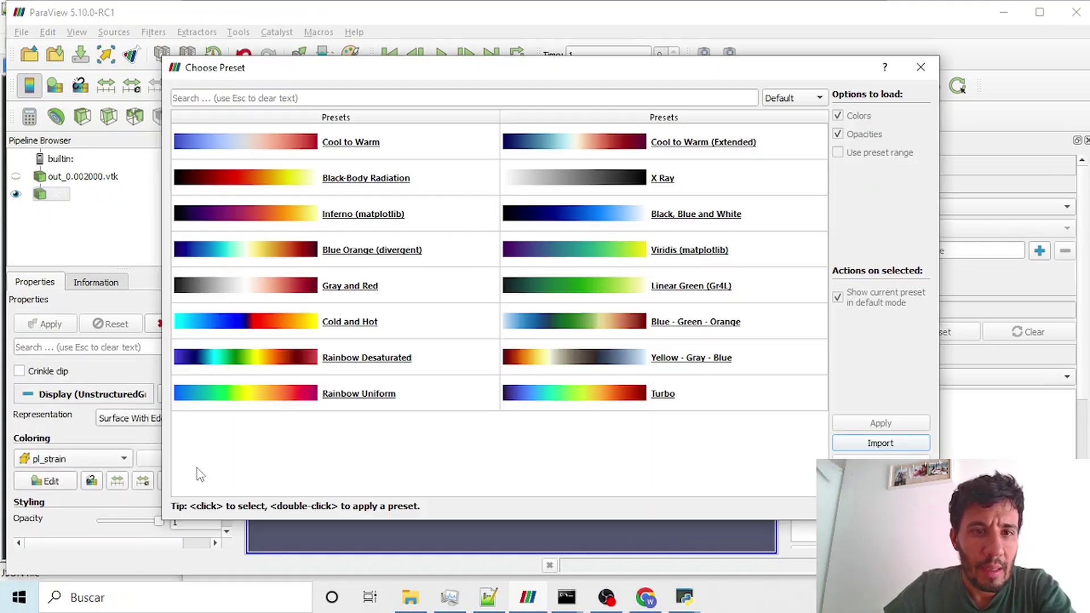
click(249, 403)
click(880, 423)
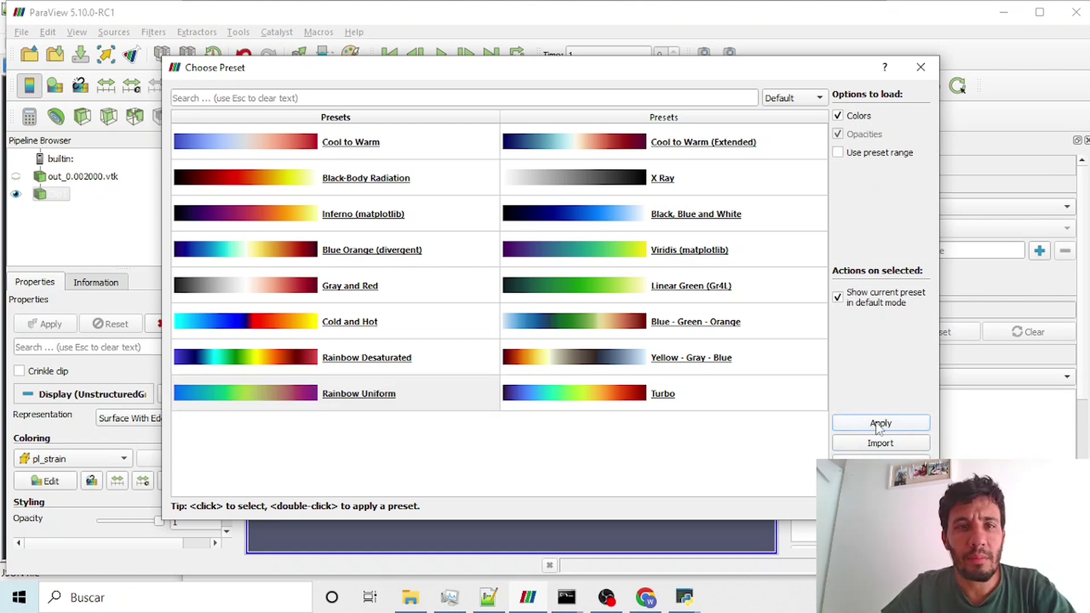
key(Escape)
Move the pl_strain legend left and higher while adjusting the view.
drag(507, 357, 501, 366)
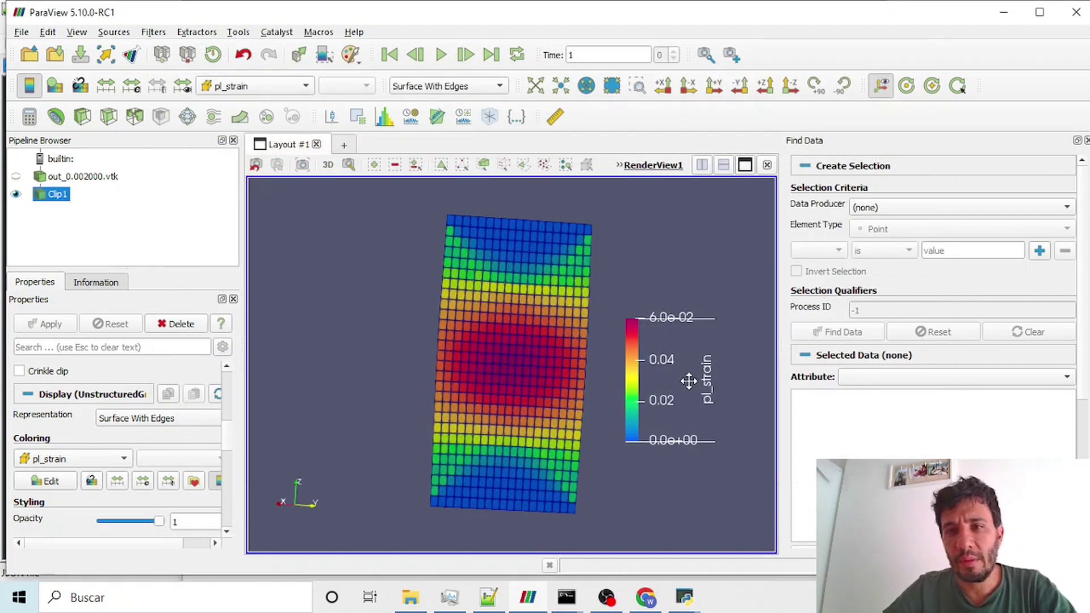
drag(689, 377, 669, 377)
scroll(456, 360, up, 2)
drag(454, 355, 413, 331)
drag(684, 357, 687, 301)
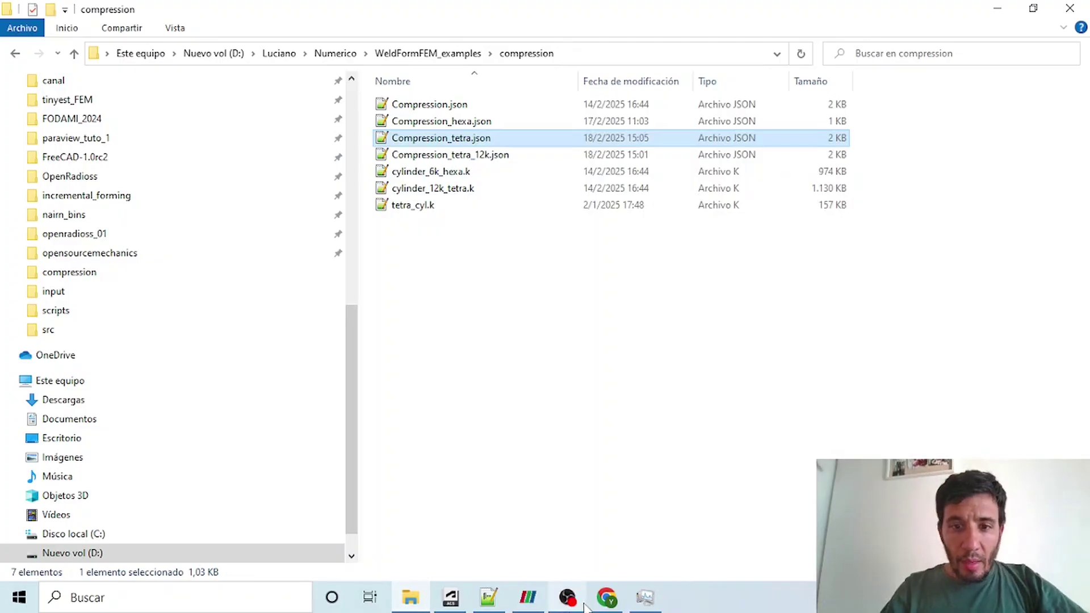
Navigate File Explorer to Numerico > WeldFormFEM > scripts.
click(528, 598)
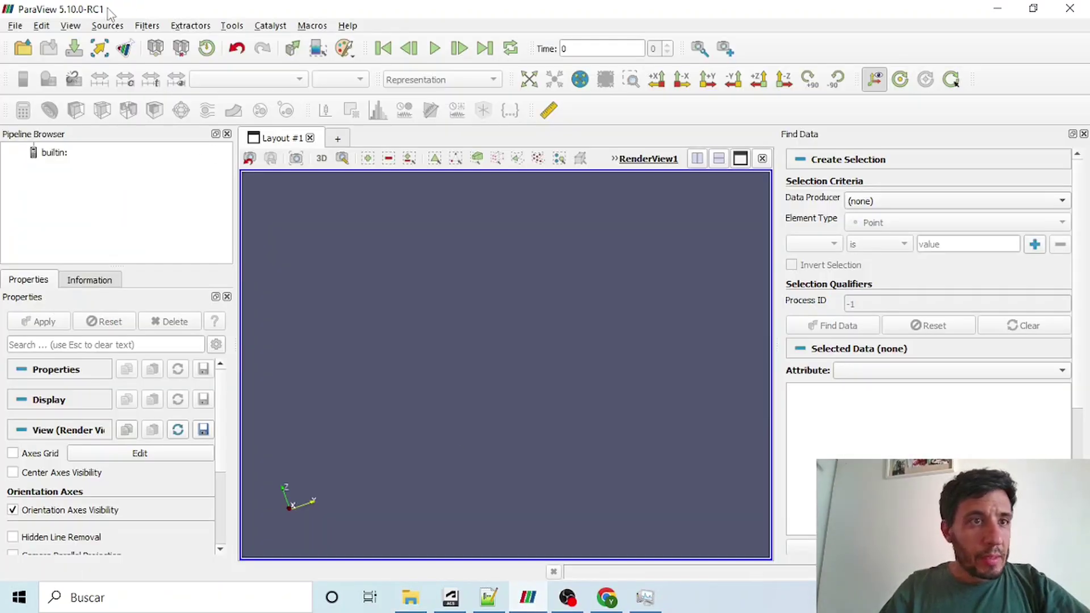
click(417, 601)
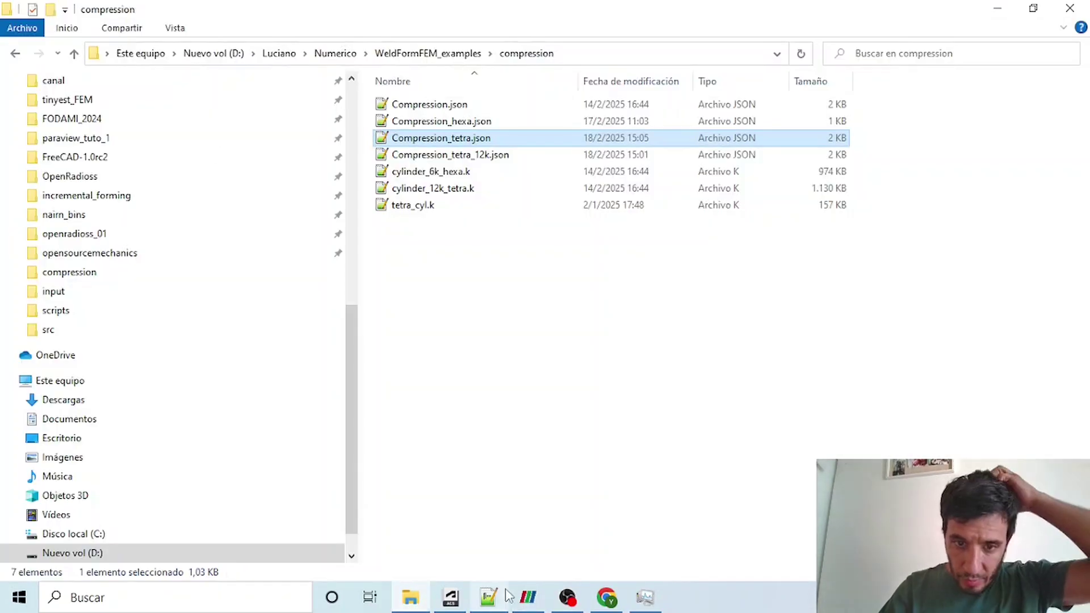
click(320, 55)
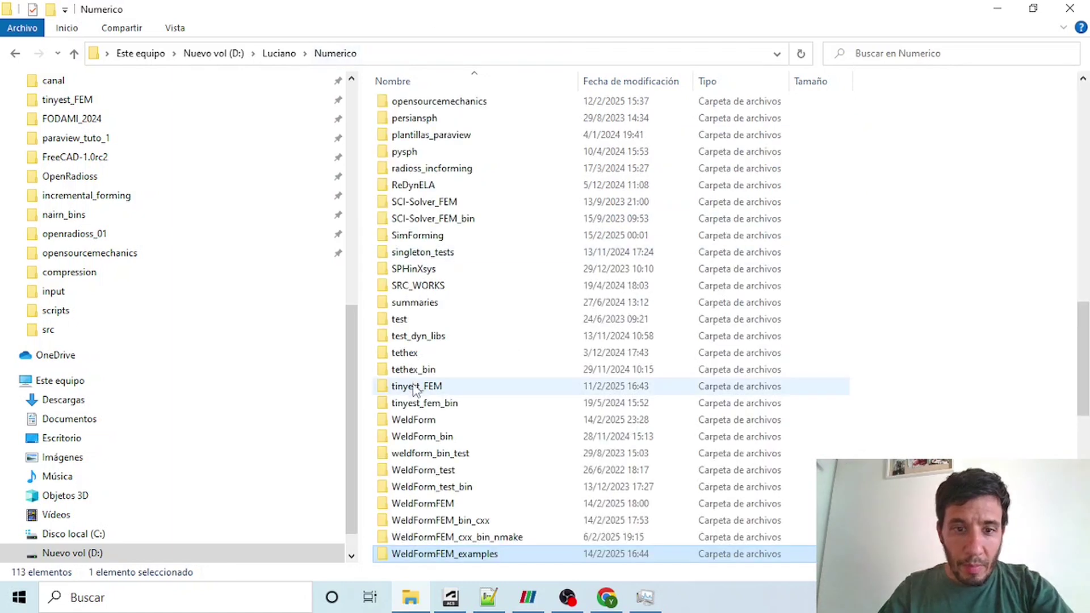
scroll(437, 296, down, 4)
click(441, 304)
double_click(440, 304)
double_click(414, 188)
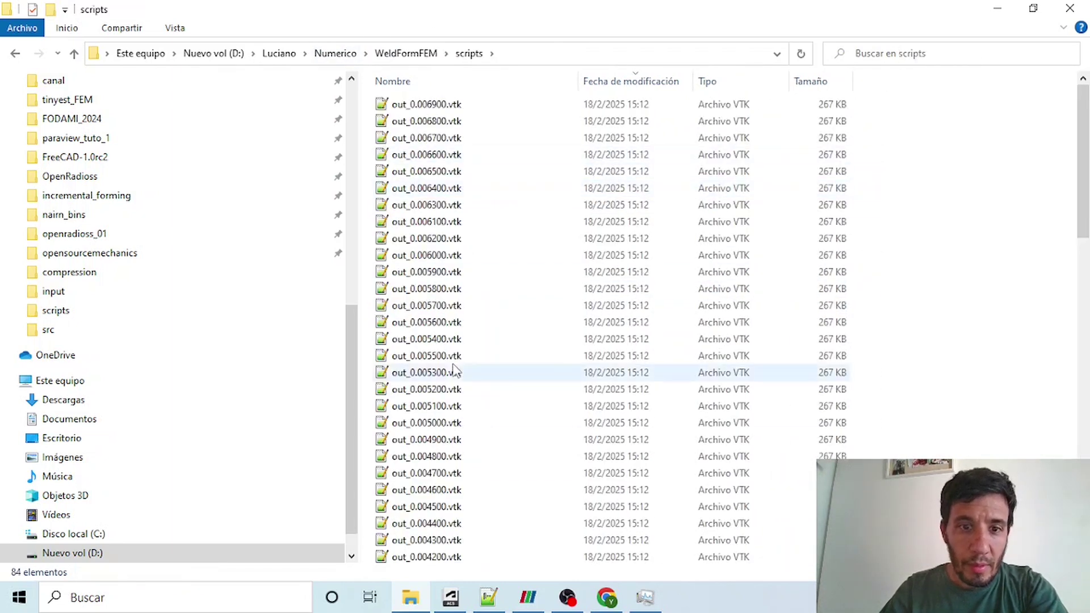
Delete the old out_*.vtk results from out_0.006900.vtk down to out_0.000000.vtk.
click(448, 121)
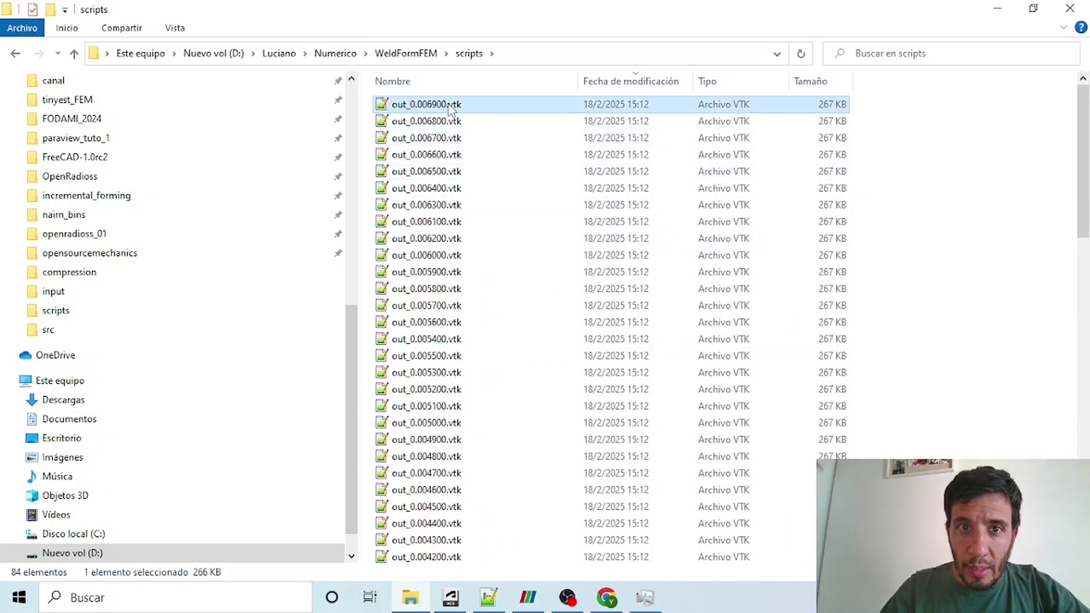
scroll(483, 273, down, 18)
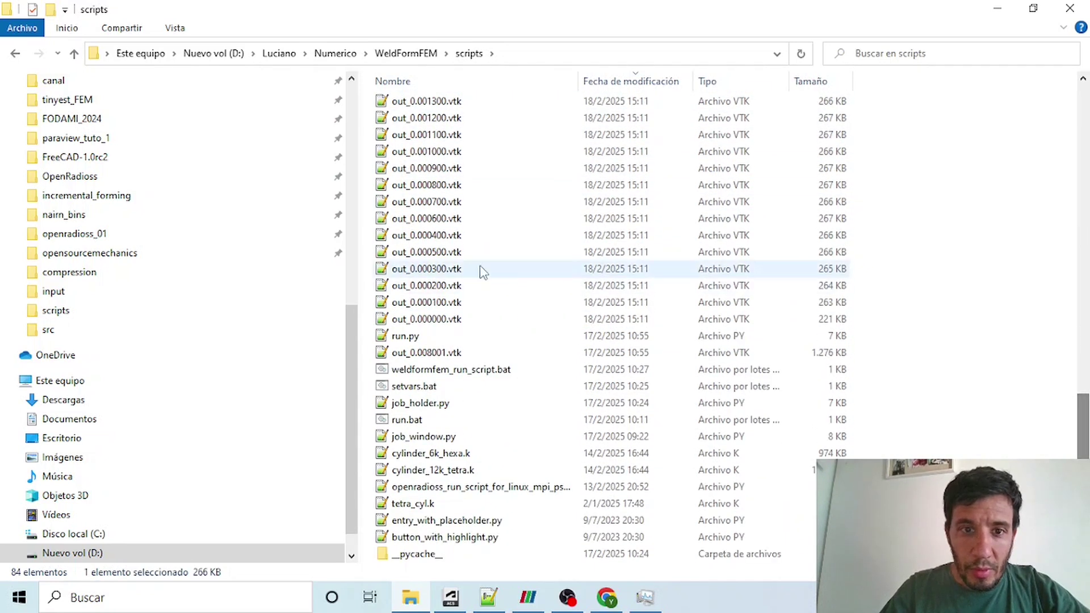
shift+click(469, 320)
key(Delete)
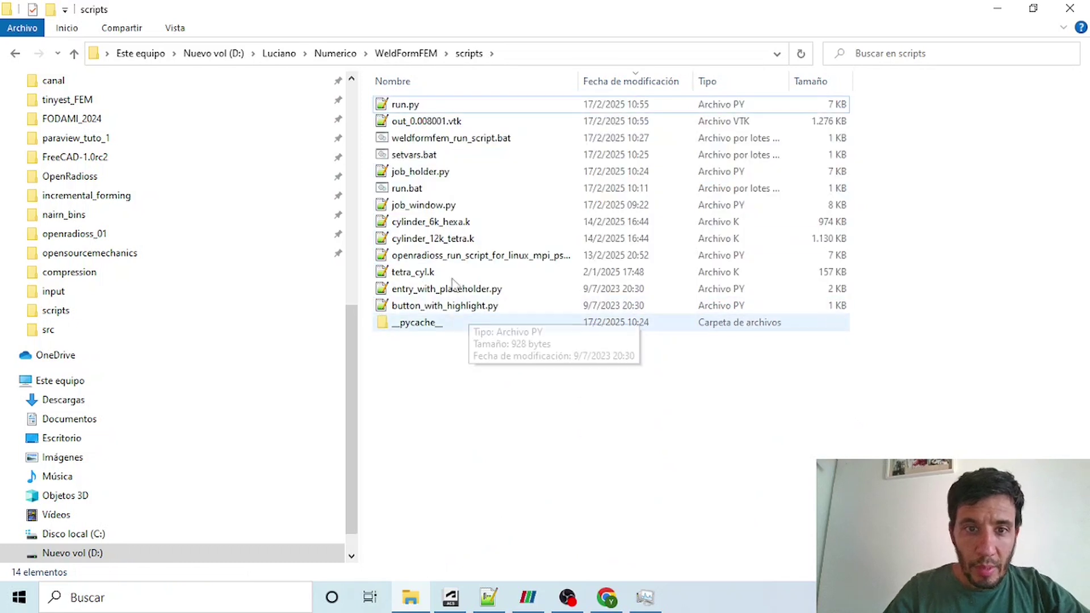
Launch run.bat, queue Compression_tetra.json as a job, and check the scripts folder for outputs.
double_click(433, 189)
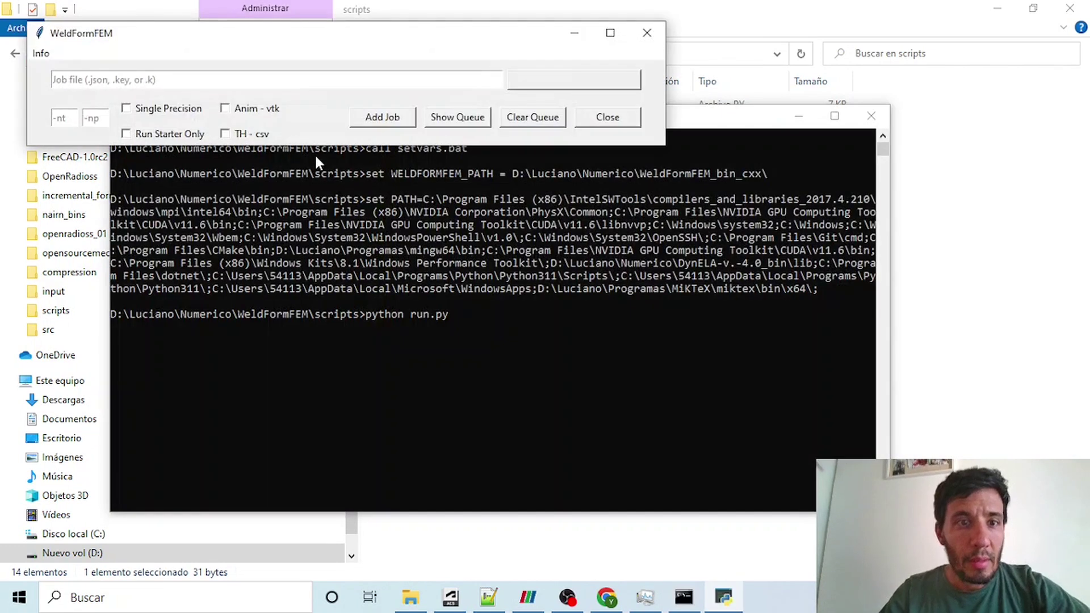
click(624, 82)
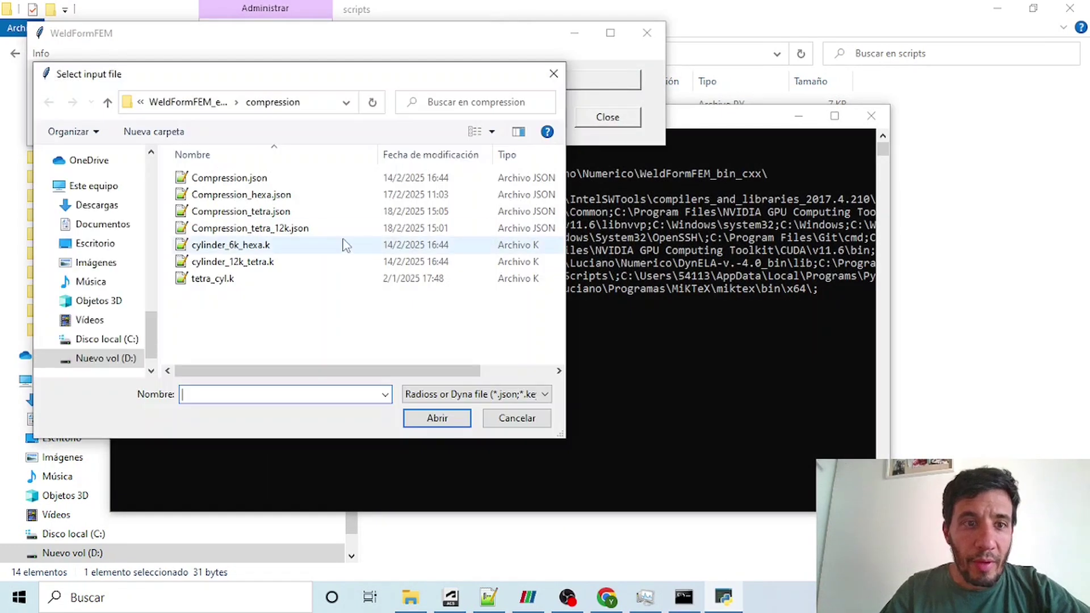
double_click(265, 212)
click(386, 118)
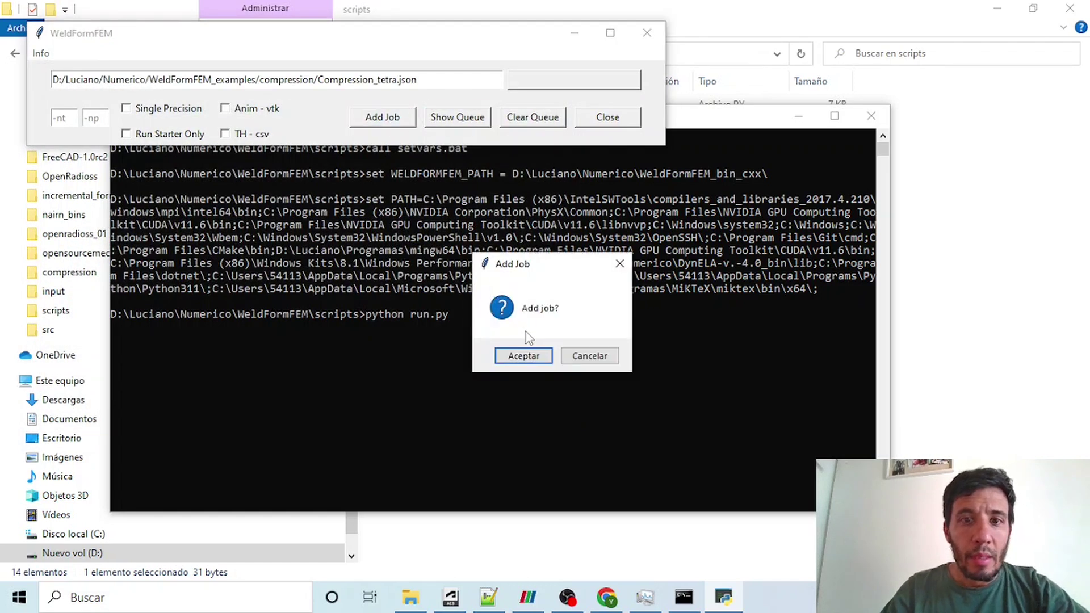
click(526, 358)
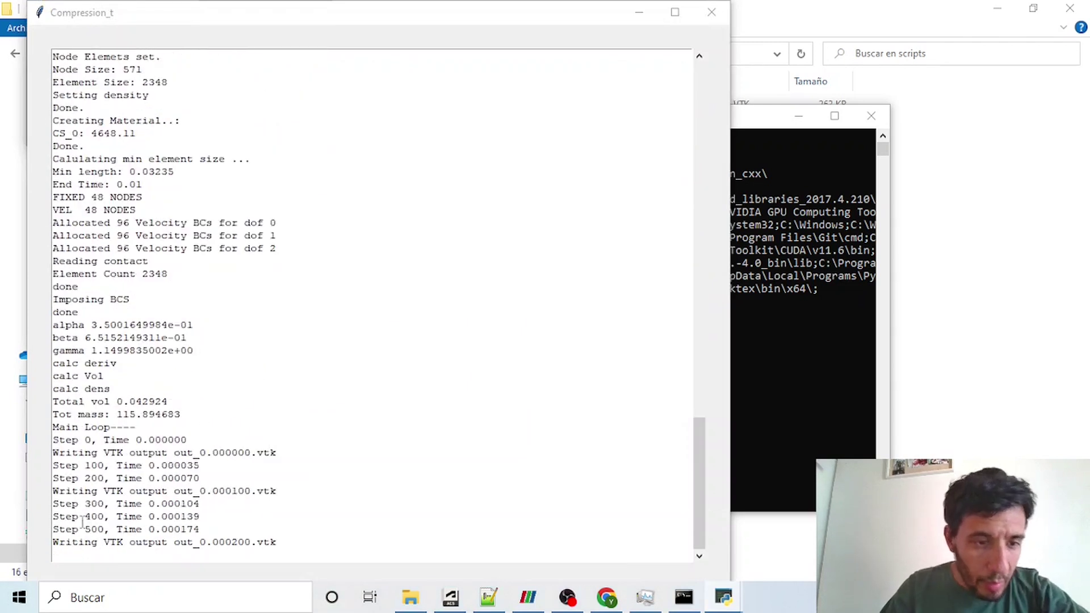
click(976, 207)
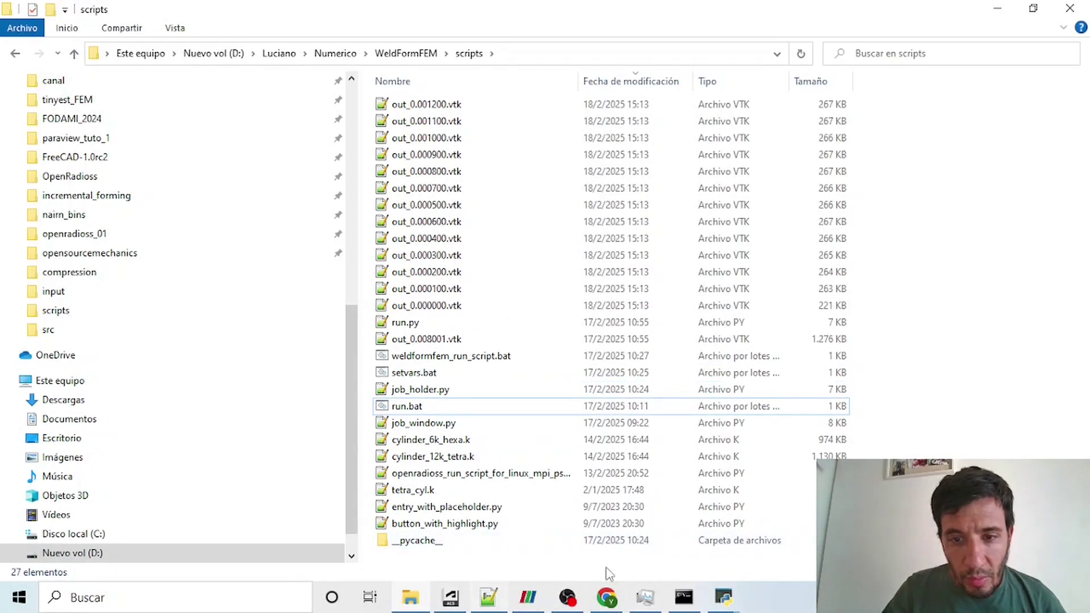
Load and apply the out_0.001400.vtk result from the grouped output series.
click(518, 545)
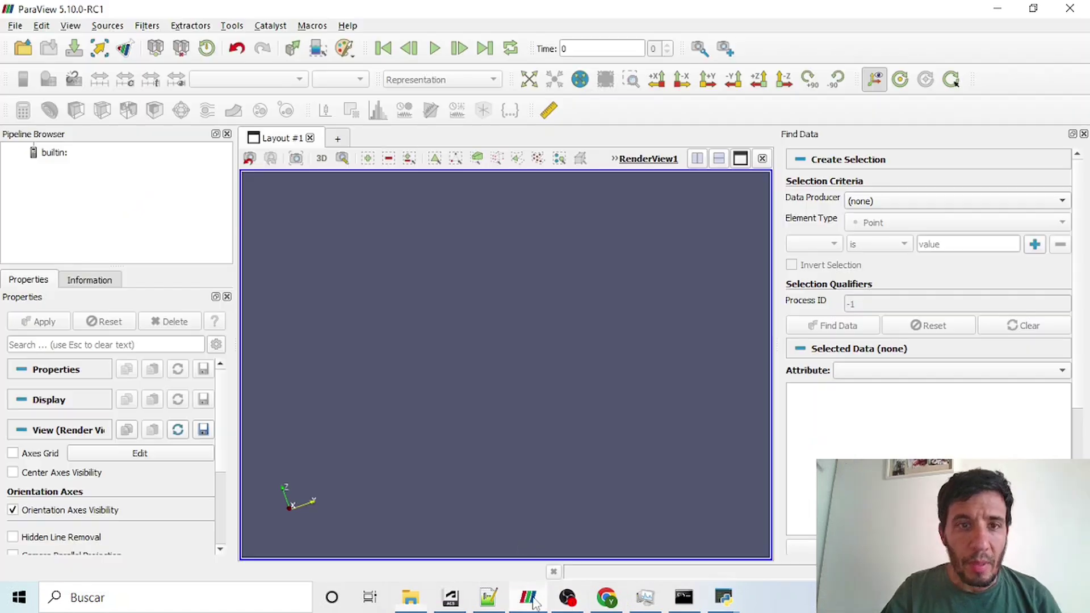
click(23, 48)
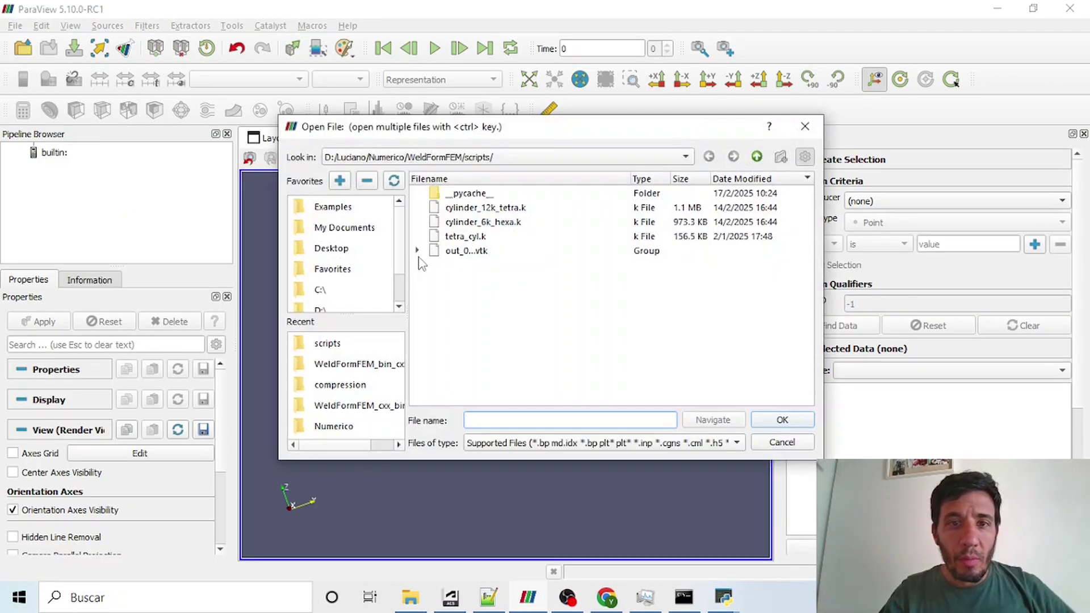
click(417, 250)
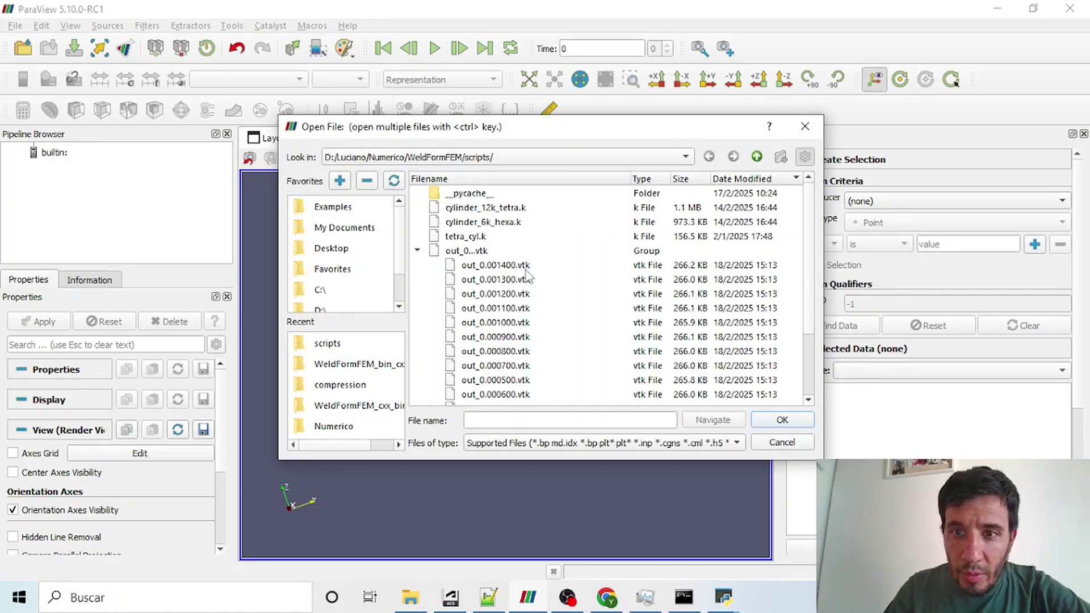
double_click(516, 266)
click(32, 325)
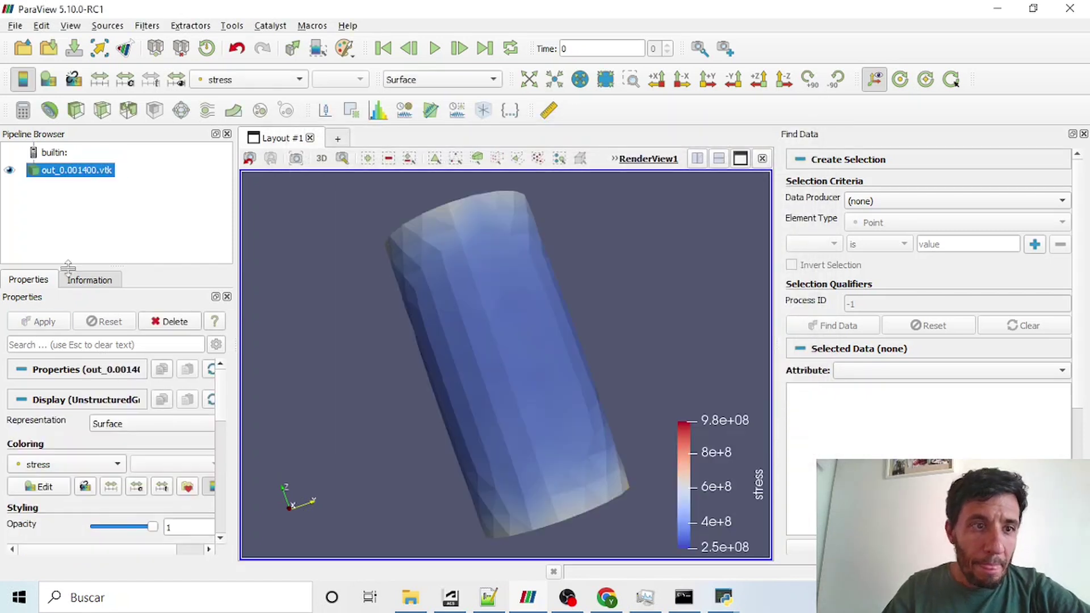
scroll(454, 215, down, 5)
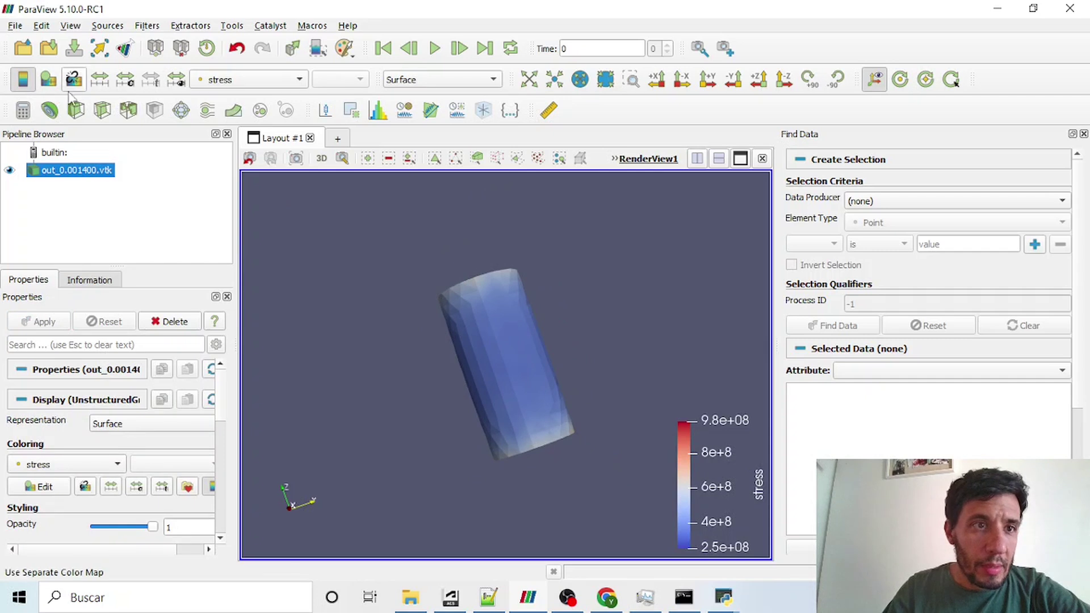
Clip the cylinder with the plane hidden, then rescale stress colours to 2.7e+08–7.0e+08.
click(76, 109)
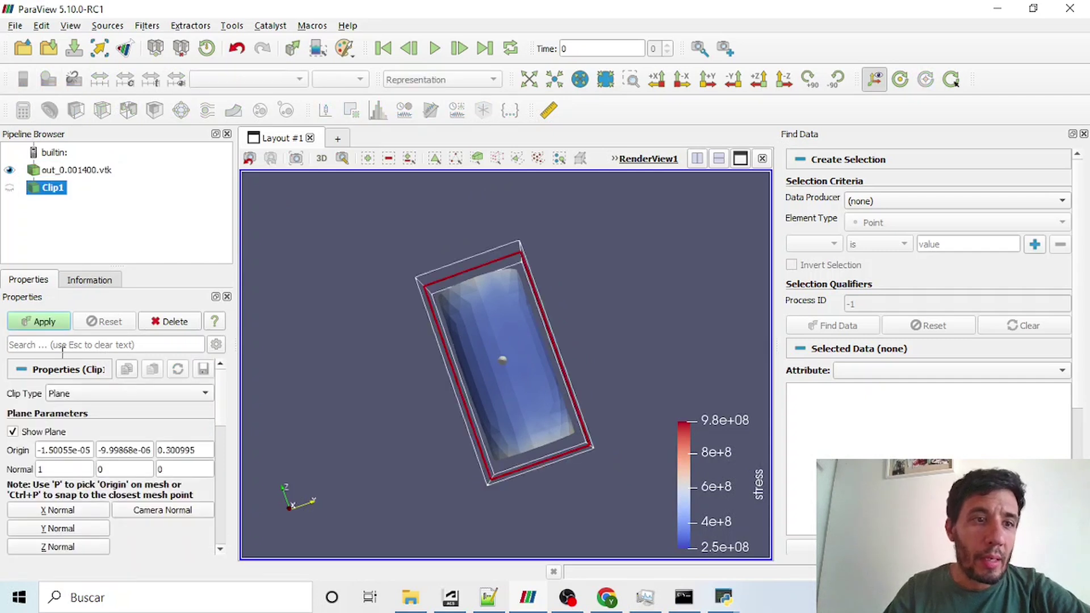
click(19, 438)
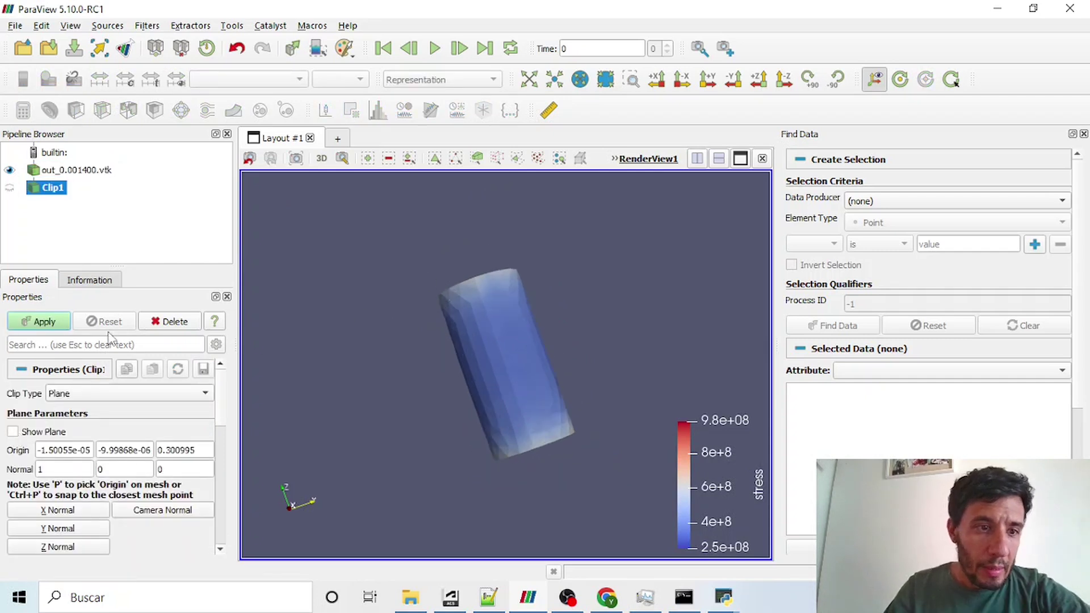
click(56, 321)
drag(596, 327, 528, 330)
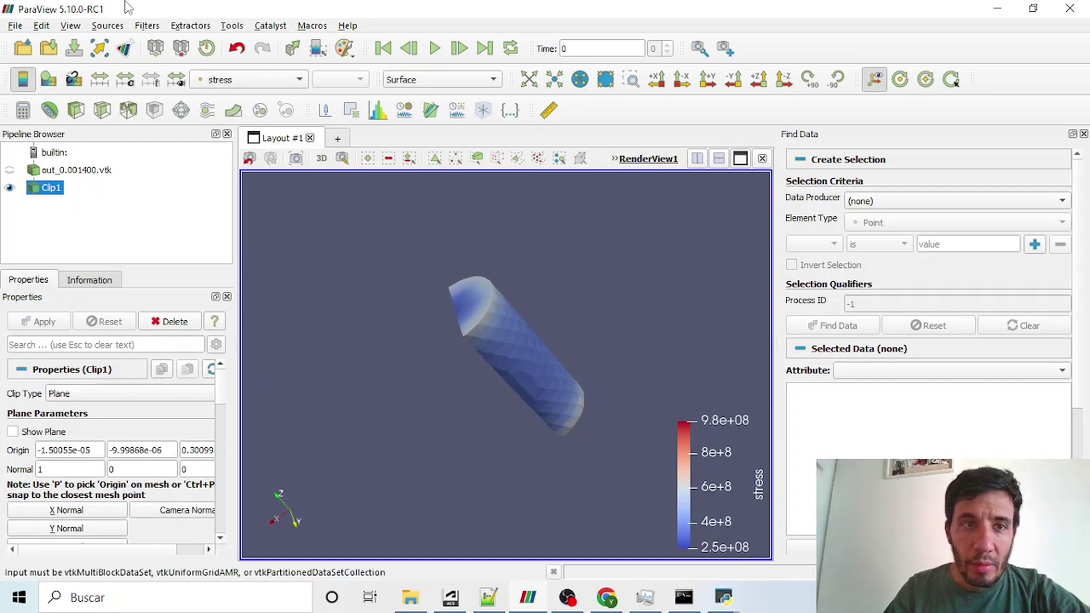
click(96, 79)
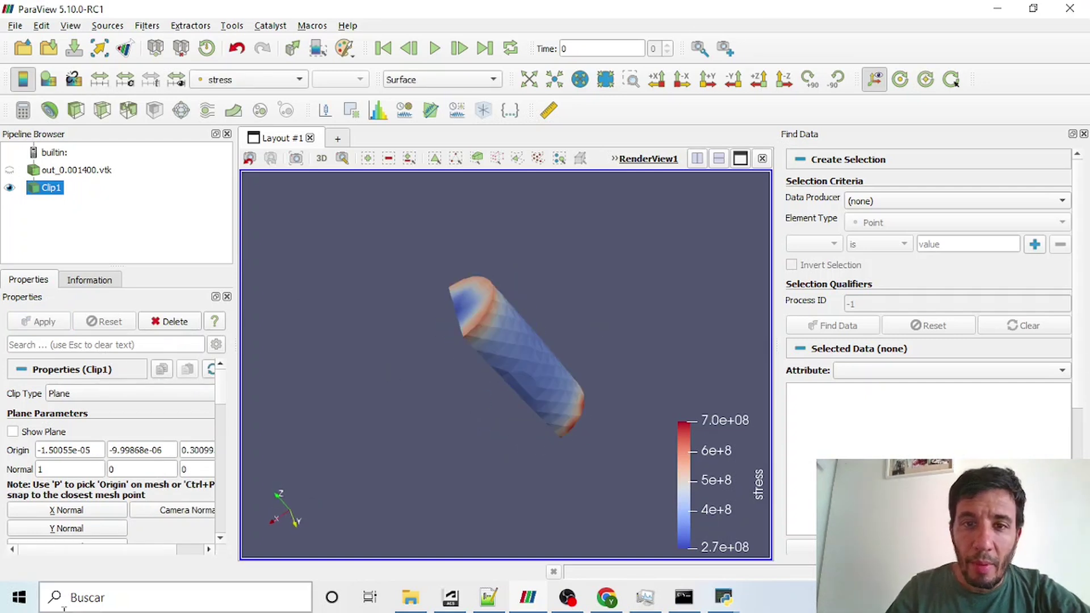
drag(570, 334, 325, 385)
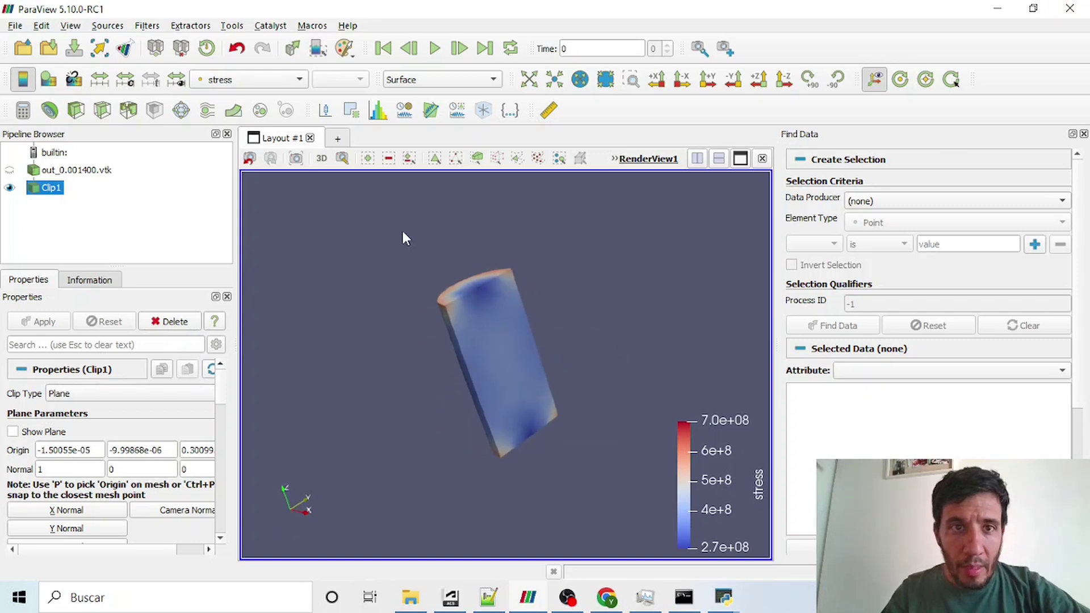
Colour the clipped cylinder by pressure and zoom into a diagonal view.
click(283, 80)
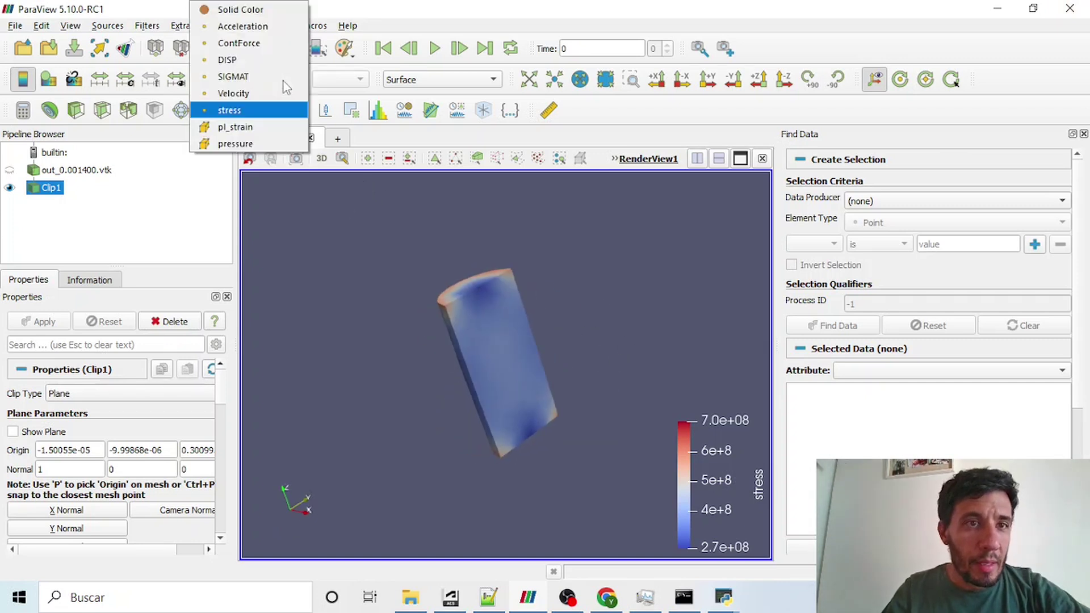
click(247, 141)
drag(497, 378, 547, 359)
right_drag(547, 364, 496, 289)
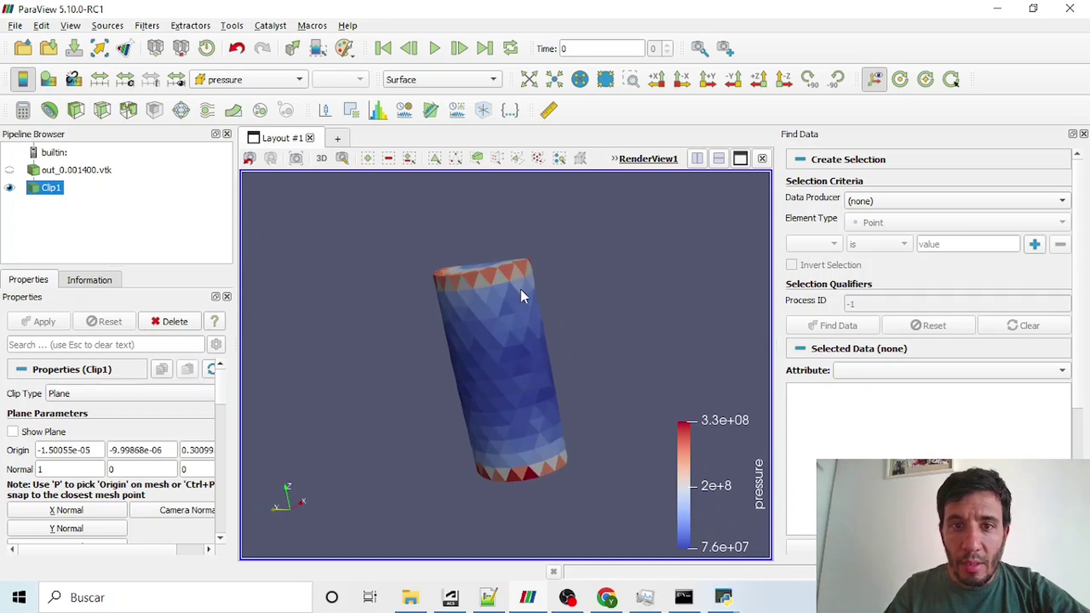
drag(502, 277, 357, 393)
scroll(526, 355, up, 3)
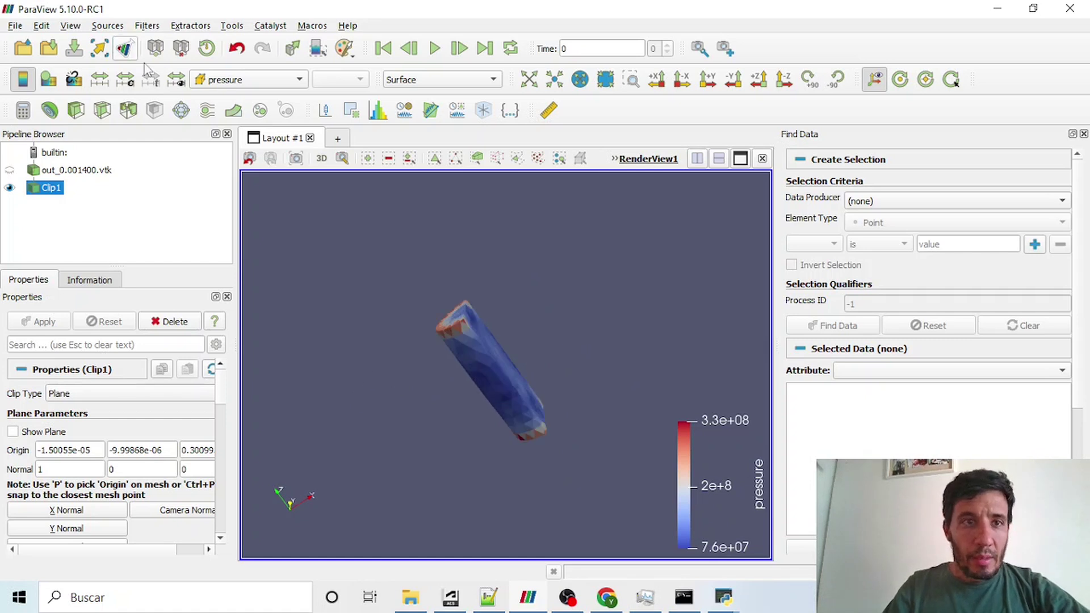
Try pl_strain colouring, then return to pressure, placing the colour bar beside the clip.
click(232, 83)
click(239, 127)
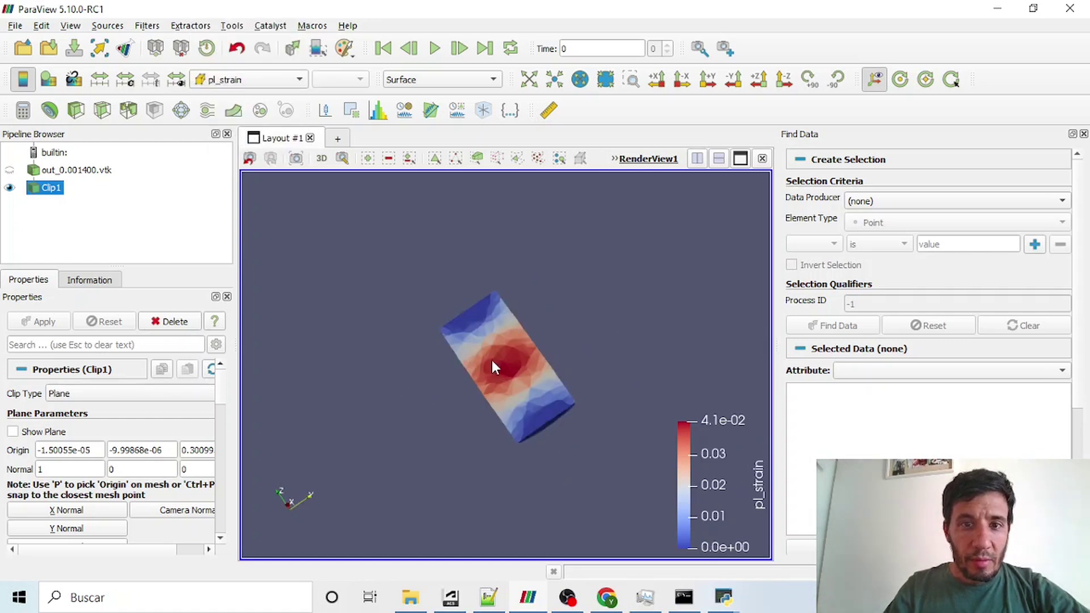
drag(707, 453, 554, 306)
click(255, 80)
click(243, 144)
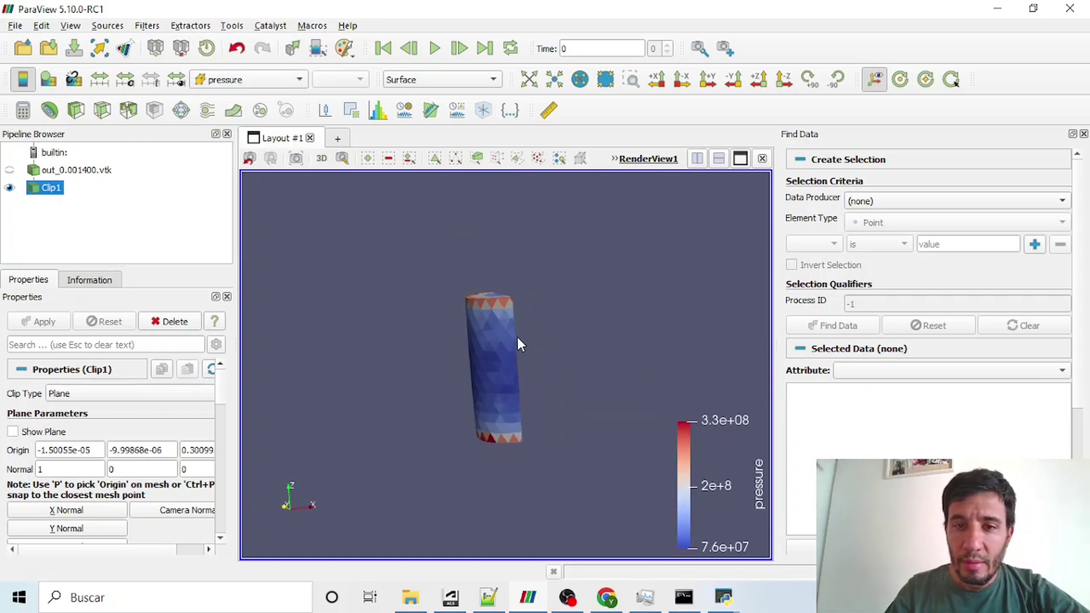
drag(715, 454, 611, 348)
drag(539, 397, 485, 323)
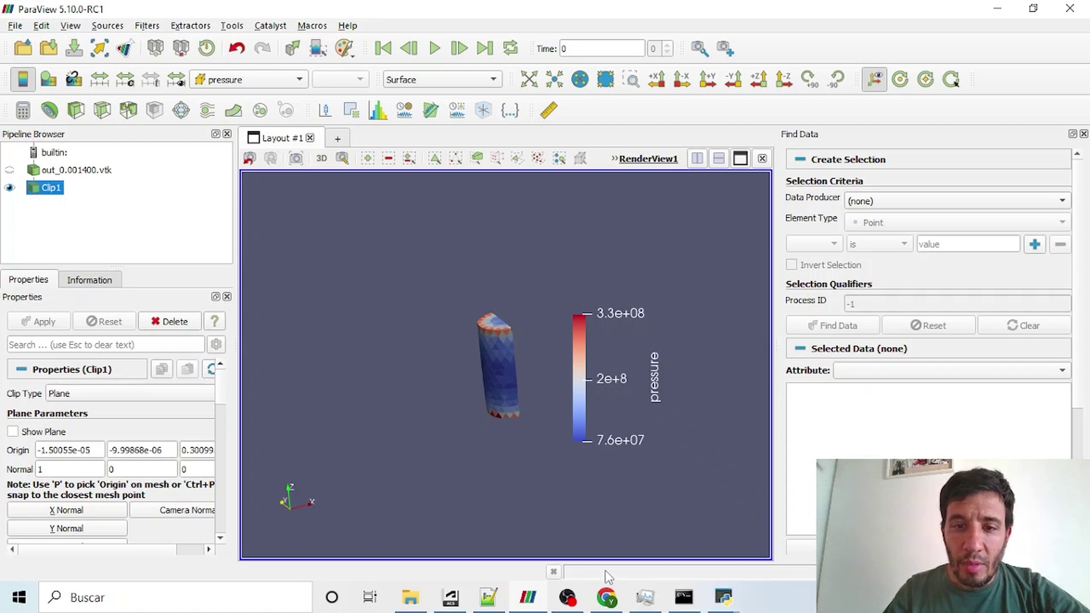
Check the compression-cylinder images in the WeldFormFEM README in Chrome, then return to ParaView.
click(607, 597)
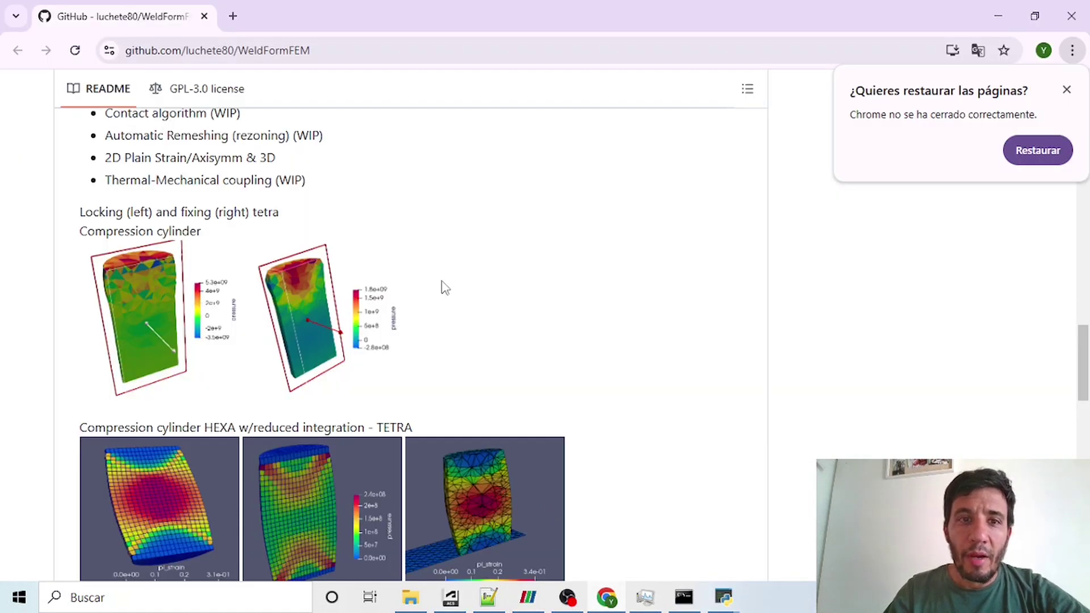
scroll(103, 309, down, 1)
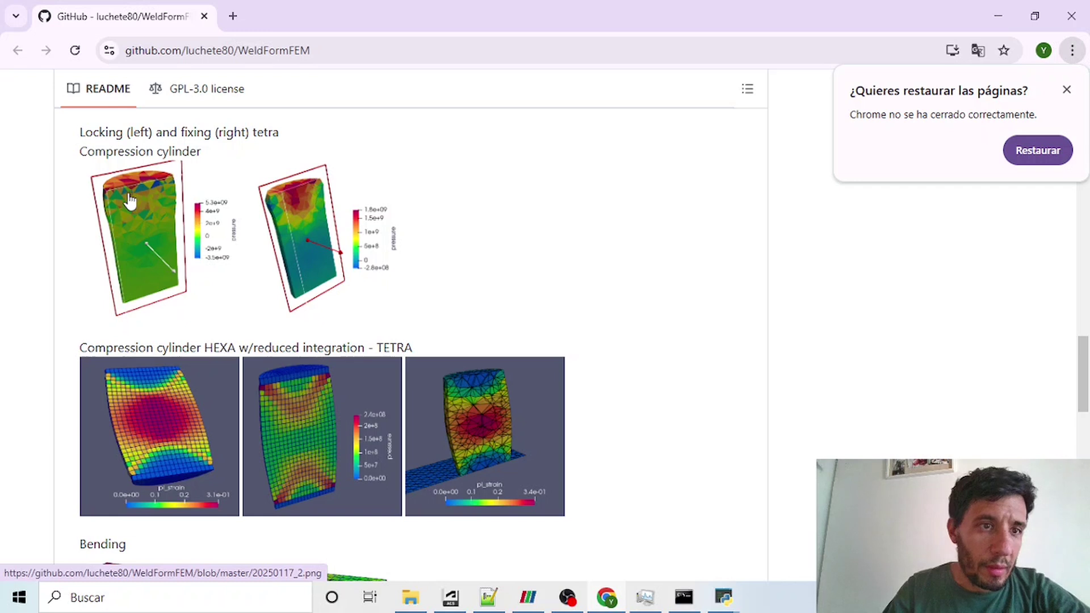
scroll(165, 199, up, 1)
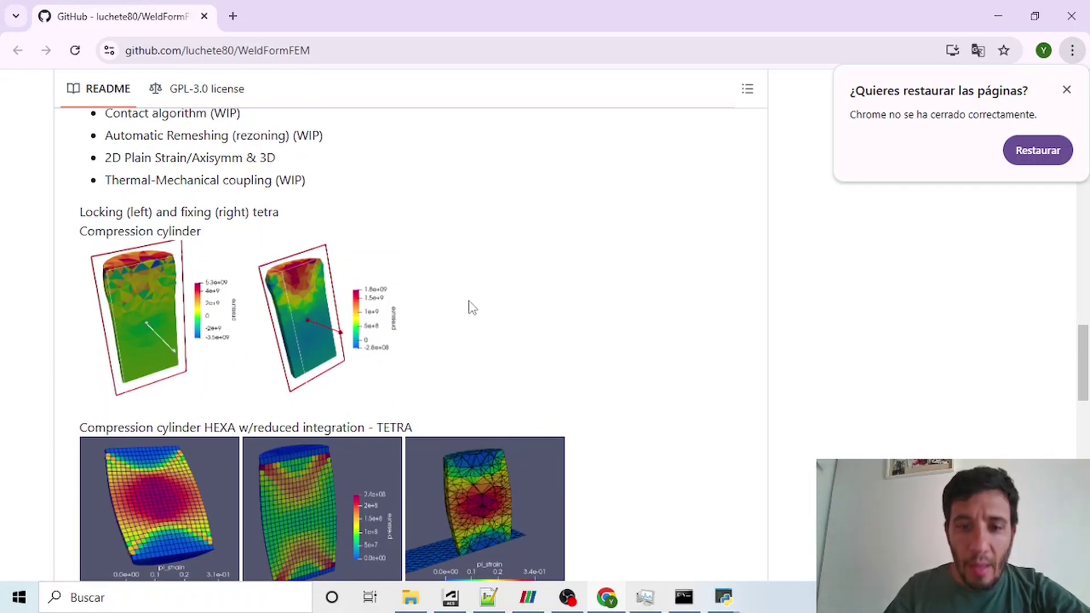
click(528, 598)
drag(475, 254, 375, 335)
Move the colour bar up and right, then colour the clip by pl_strain (0 to 4.1e-02).
scroll(522, 343, up, 2)
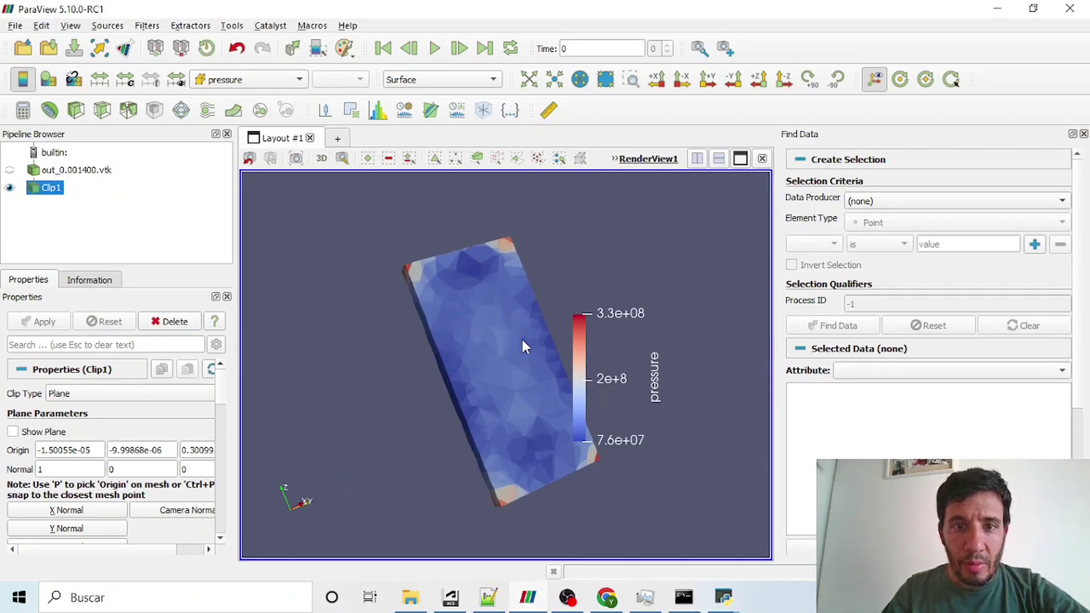
drag(615, 356, 680, 299)
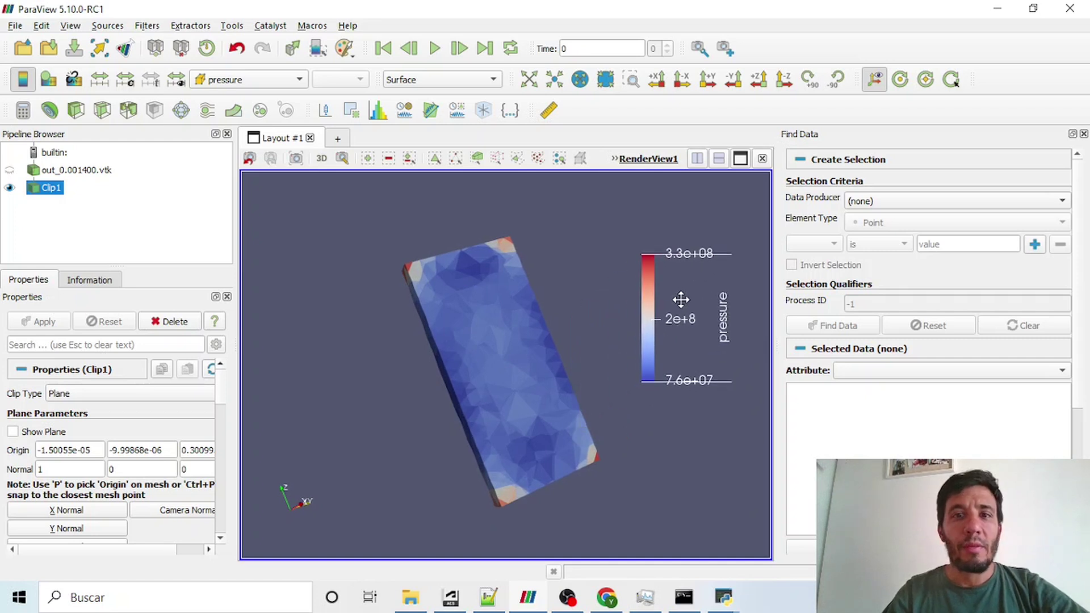
scroll(569, 335, down, 1)
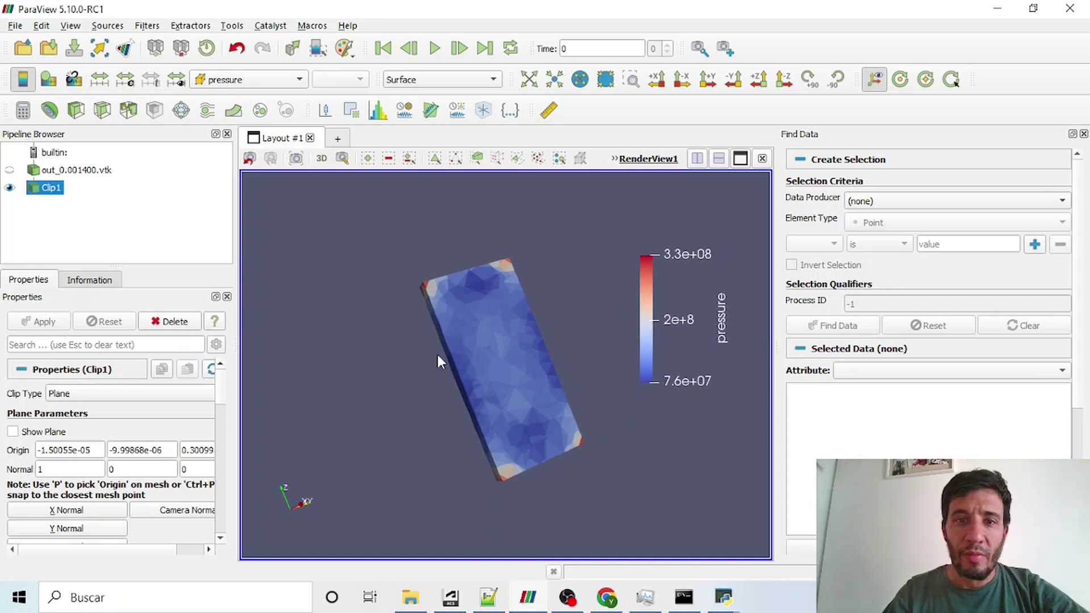
click(252, 79)
click(251, 134)
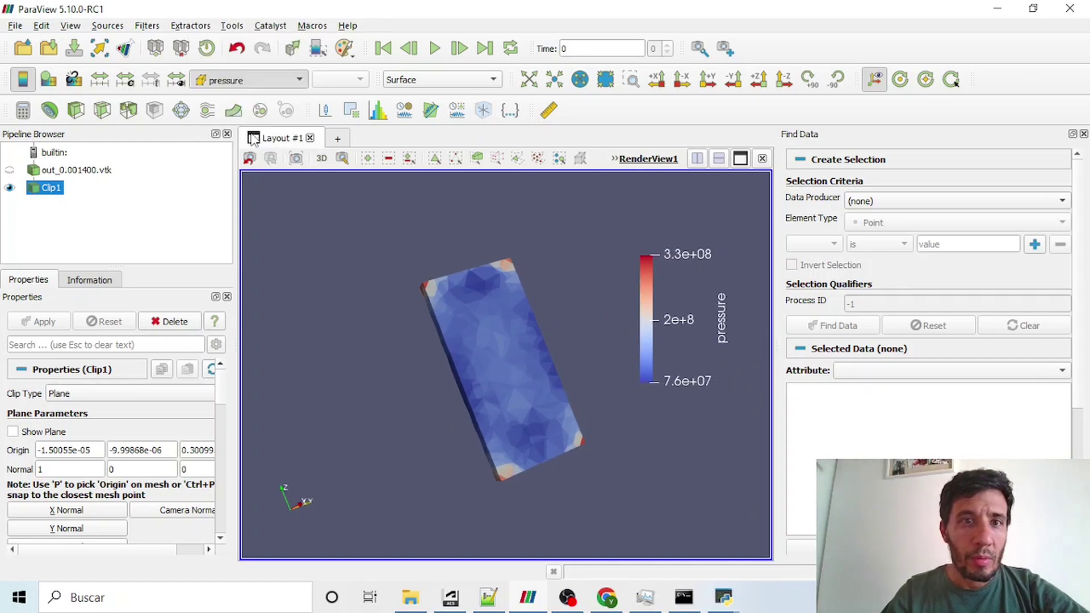
scroll(366, 295, down, 1)
drag(421, 334, 397, 329)
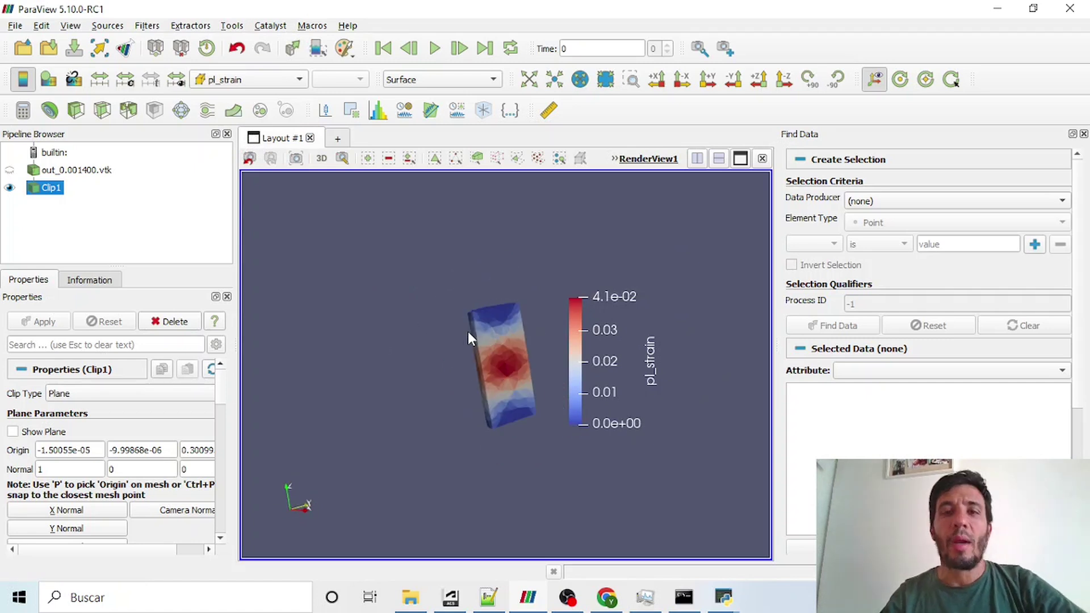